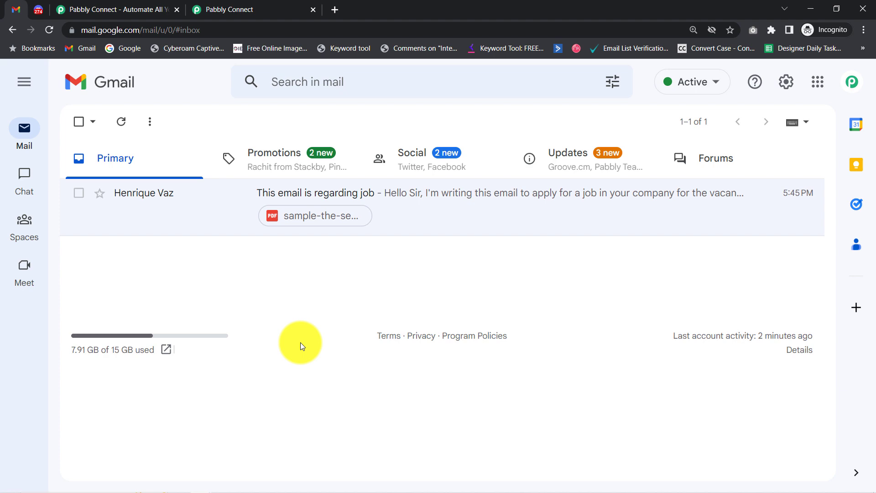
# Step: Open the job application email in Gmail and highlight its body text
pyautogui.click(224, 224)
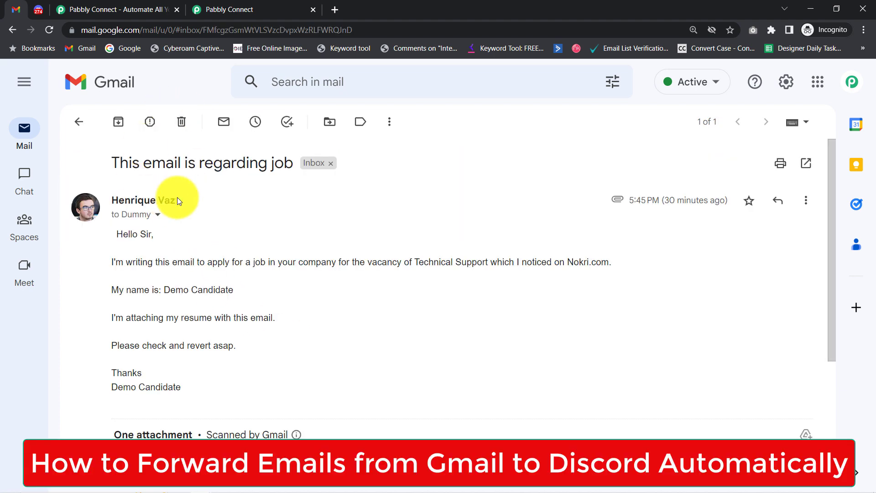
pyautogui.click(35, 7)
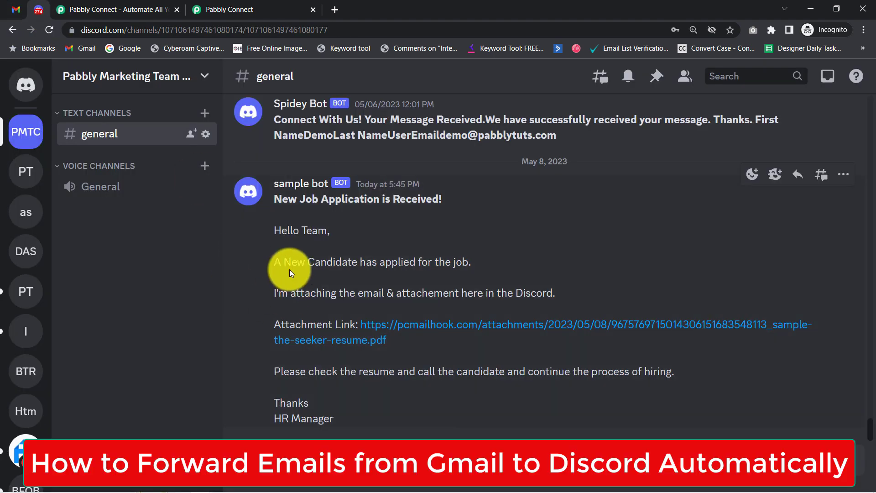
pyautogui.click(16, 9)
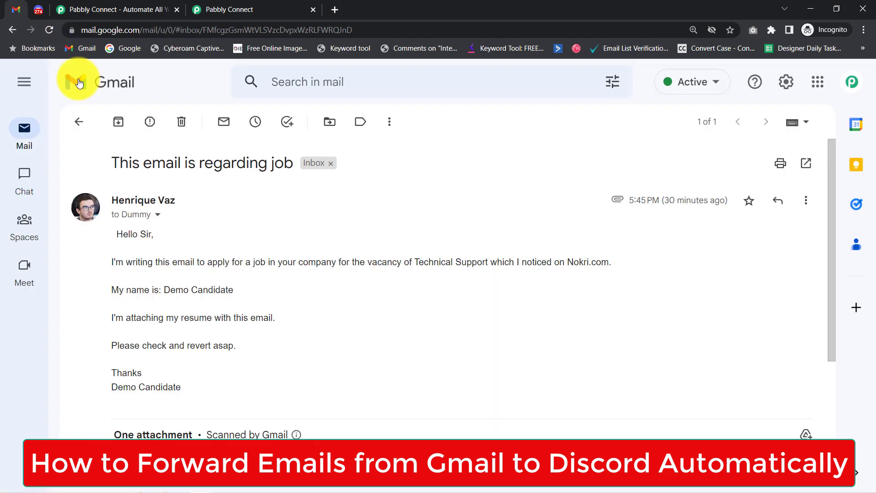
pyautogui.moveTo(130, 179); pyautogui.dragTo(271, 166)
pyautogui.moveTo(123, 234); pyautogui.dragTo(239, 346)
pyautogui.scroll(-3, 833, 210)
pyautogui.moveTo(185, 382)
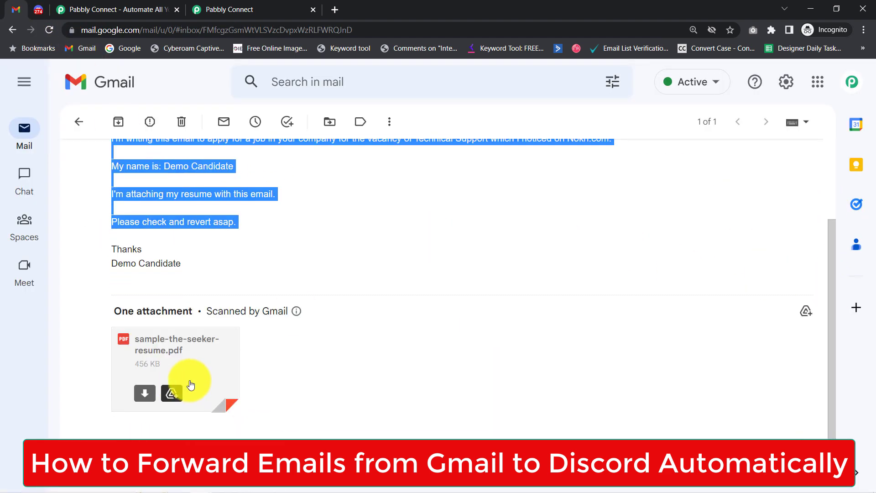
# Step: Compare the Discord bot message and its attachment link with the email, then return to the inbox
pyautogui.click(37, 6)
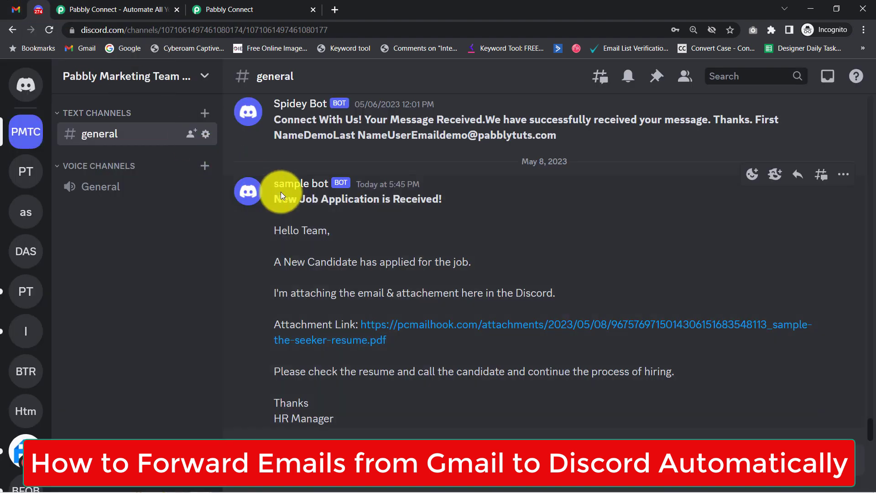
pyautogui.moveTo(282, 201); pyautogui.dragTo(321, 409)
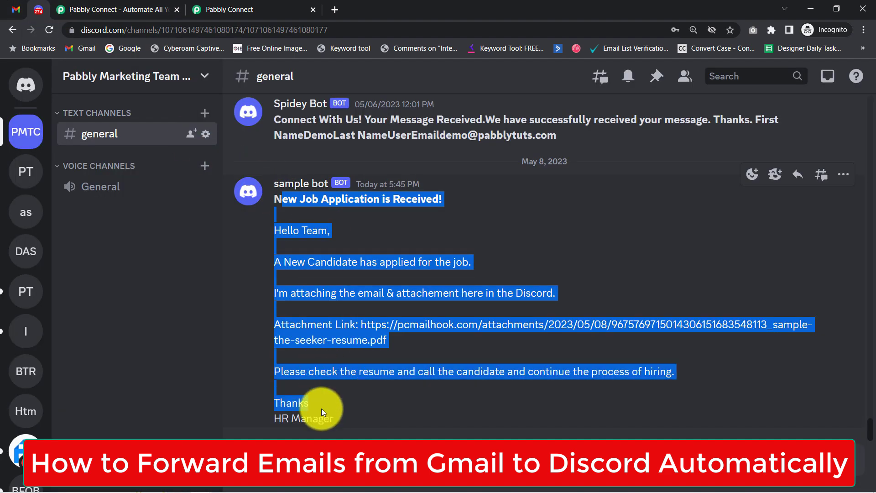
pyautogui.click(305, 385)
pyautogui.moveTo(279, 325); pyautogui.dragTo(430, 351)
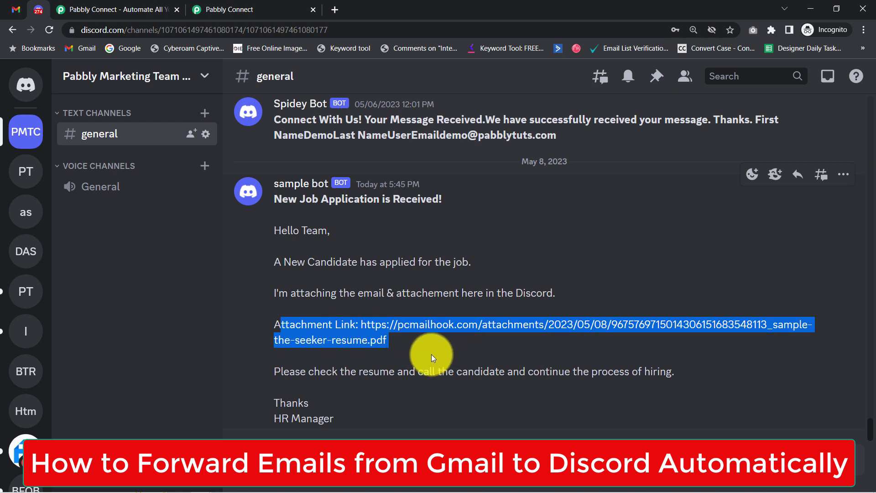
pyautogui.click(341, 298)
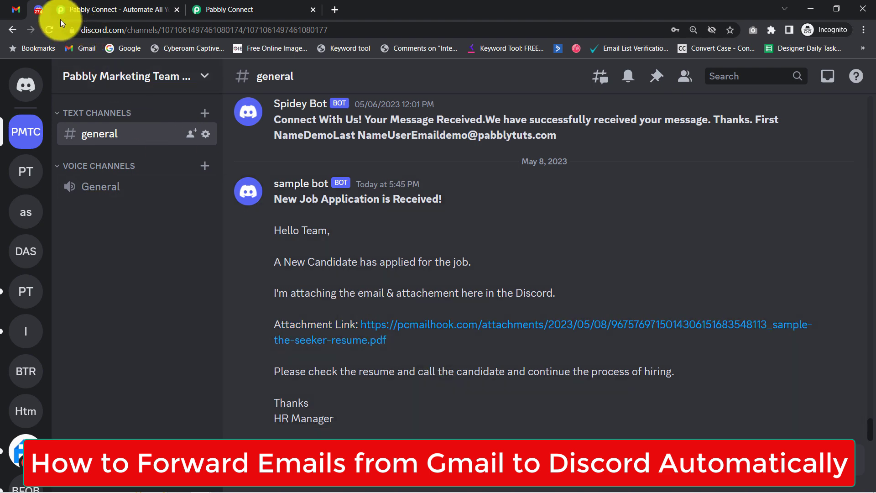
pyautogui.click(16, 9)
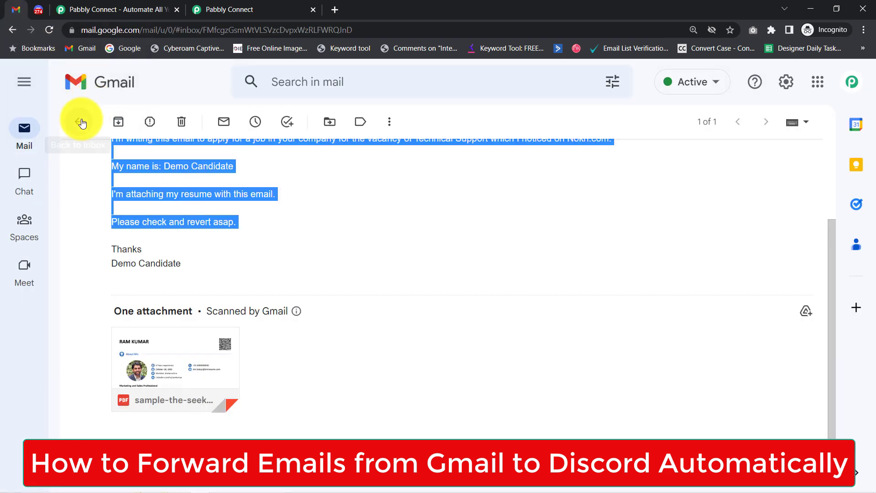
pyautogui.click(82, 123)
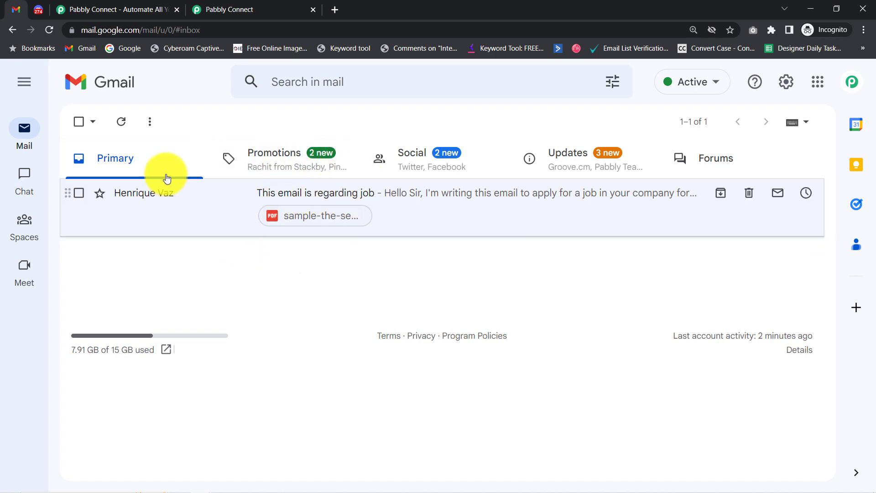
# Step: Recheck the Discord bot message against Gmail, then bring up the Pabbly Connect product page
pyautogui.click(51, 6)
pyautogui.moveTo(276, 199); pyautogui.dragTo(312, 400)
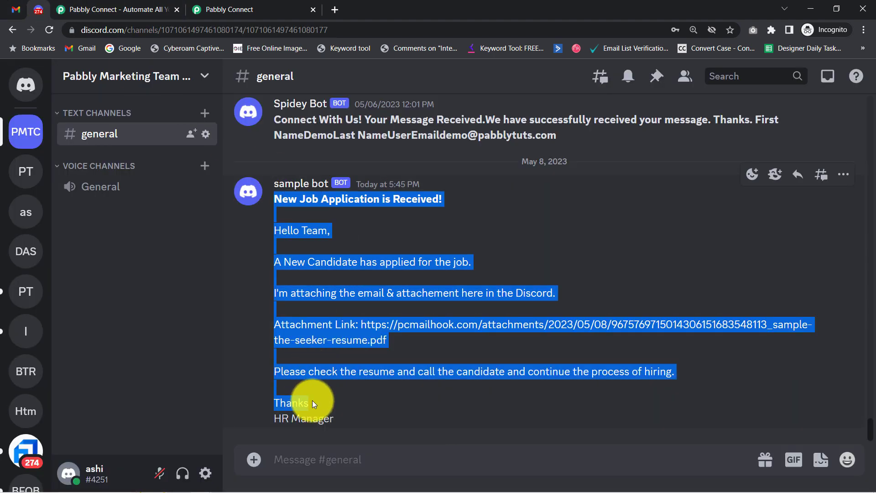
pyautogui.click(161, 144)
pyautogui.click(12, 9)
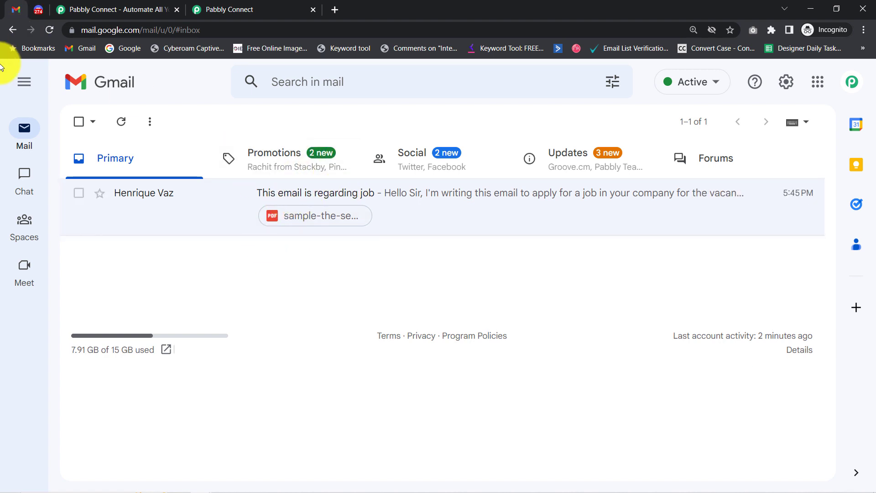
pyautogui.click(39, 4)
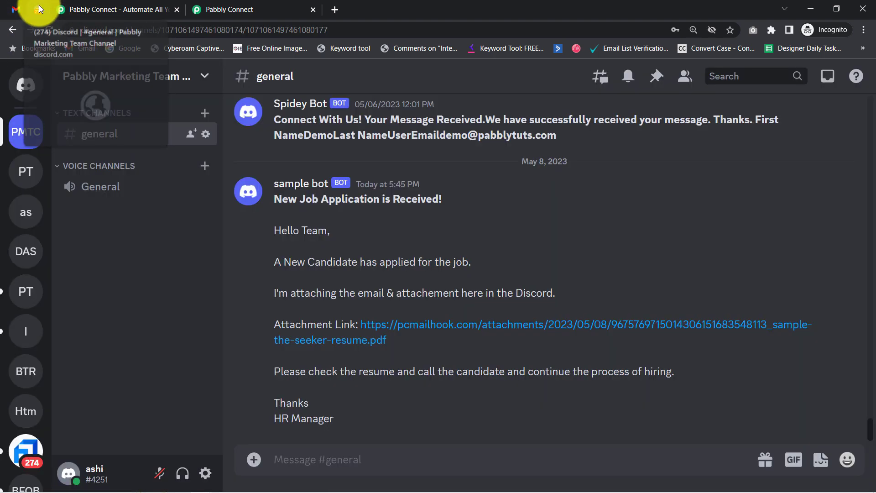
pyautogui.moveTo(282, 199); pyautogui.dragTo(327, 230)
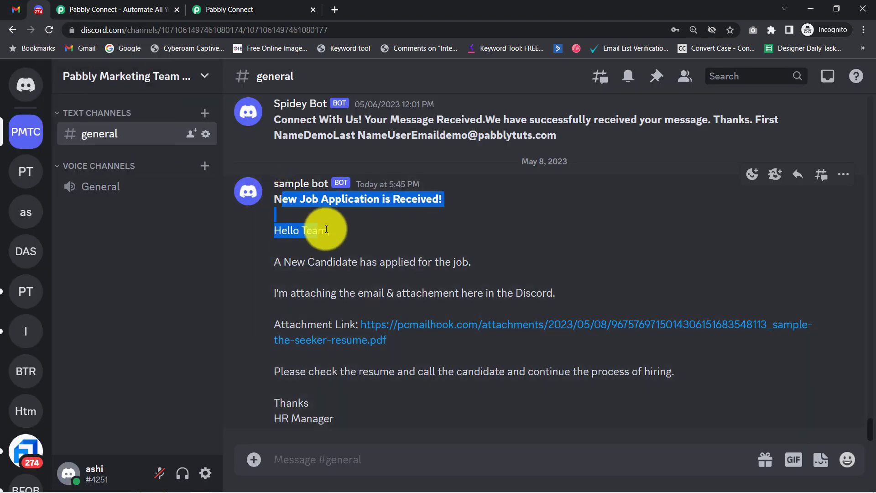
pyautogui.moveTo(363, 257); pyautogui.dragTo(333, 412)
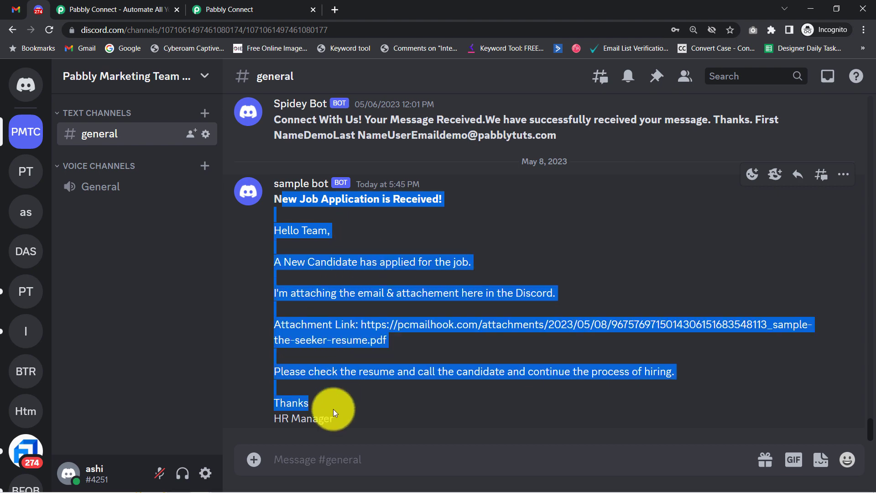
pyautogui.click(316, 302)
pyautogui.click(9, 10)
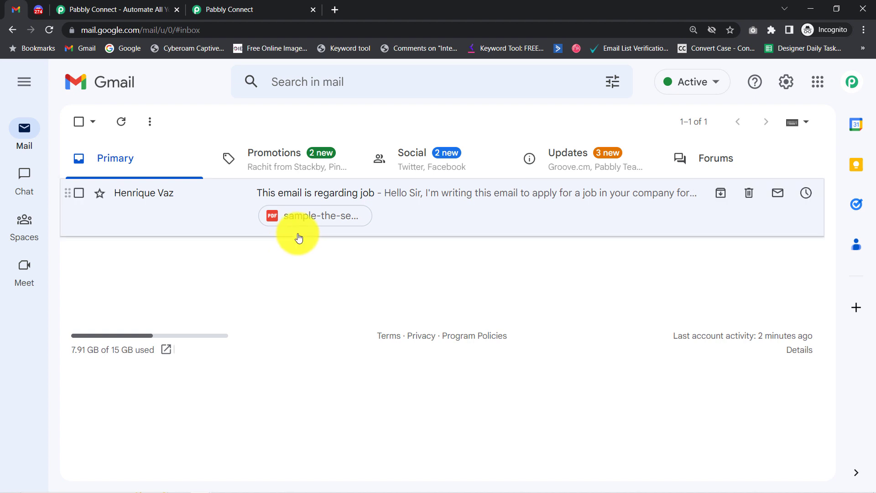
pyautogui.click(39, 9)
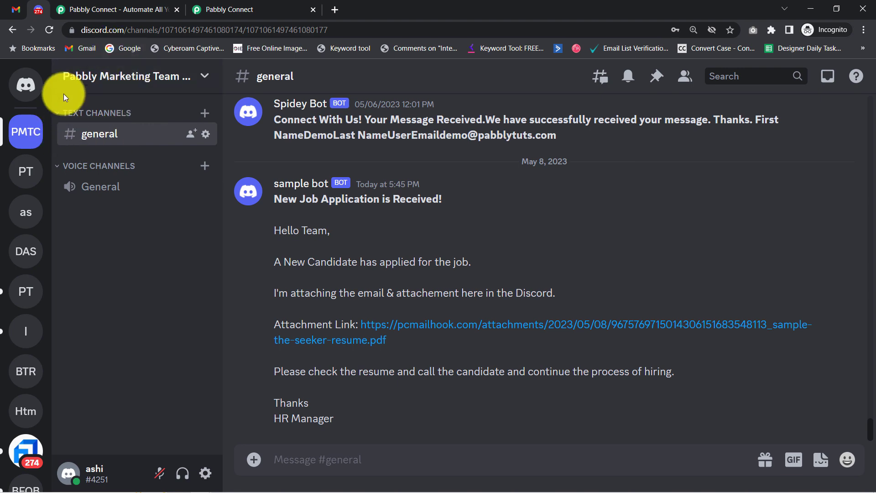
pyautogui.click(89, 5)
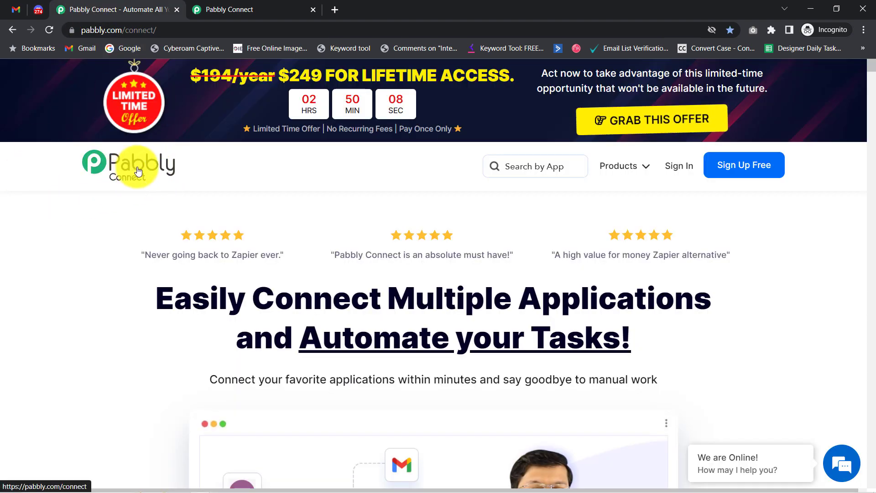
# Step: Go to the connect.pabbly.com dashboard and launch Create Workflow
pyautogui.click(220, 8)
pyautogui.moveTo(99, 143); pyautogui.dragTo(351, 183)
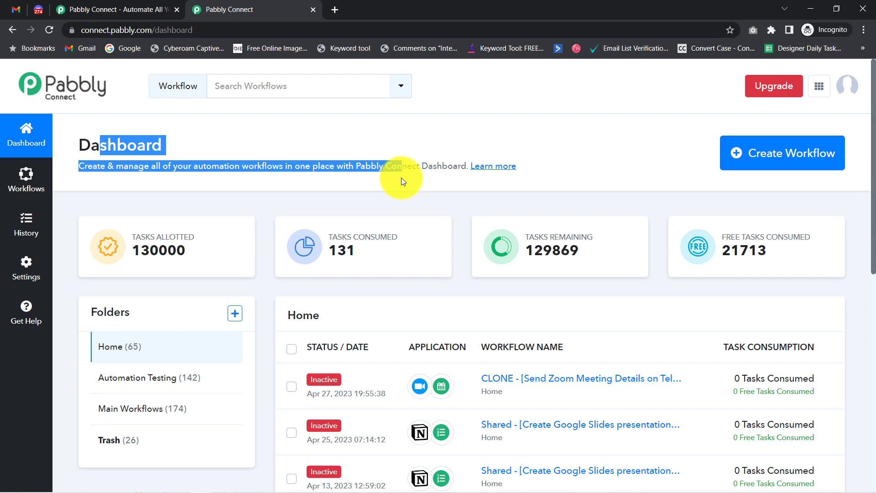
pyautogui.click(81, 6)
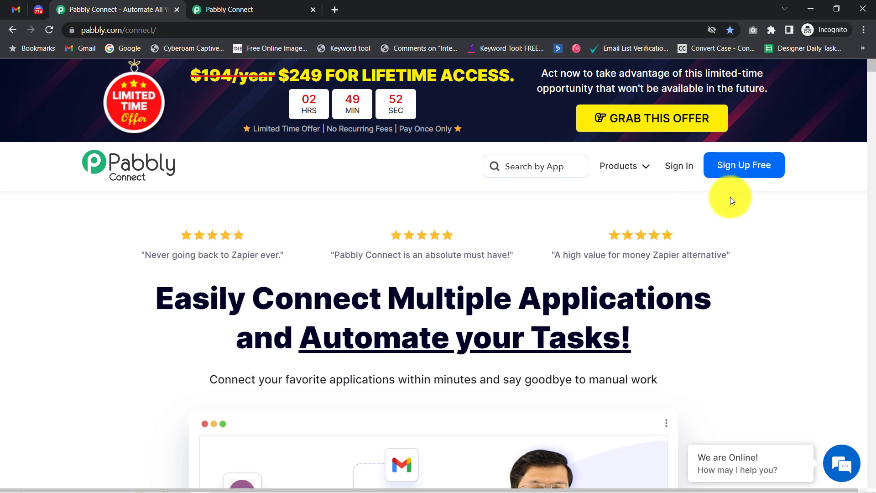
pyautogui.click(236, 3)
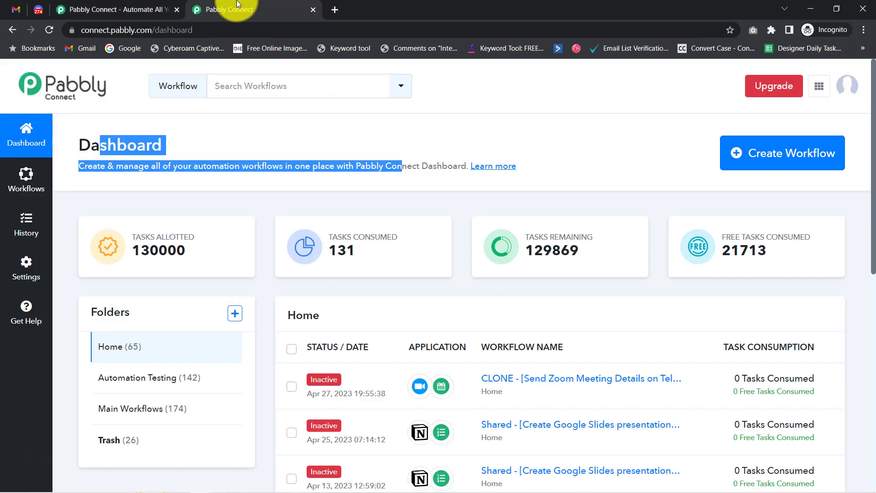
pyautogui.click(135, 151)
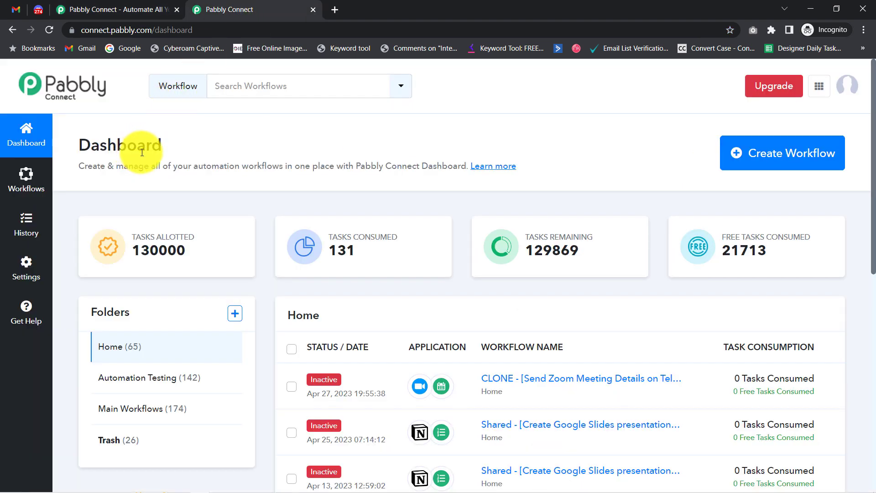
pyautogui.moveTo(99, 145); pyautogui.dragTo(428, 167)
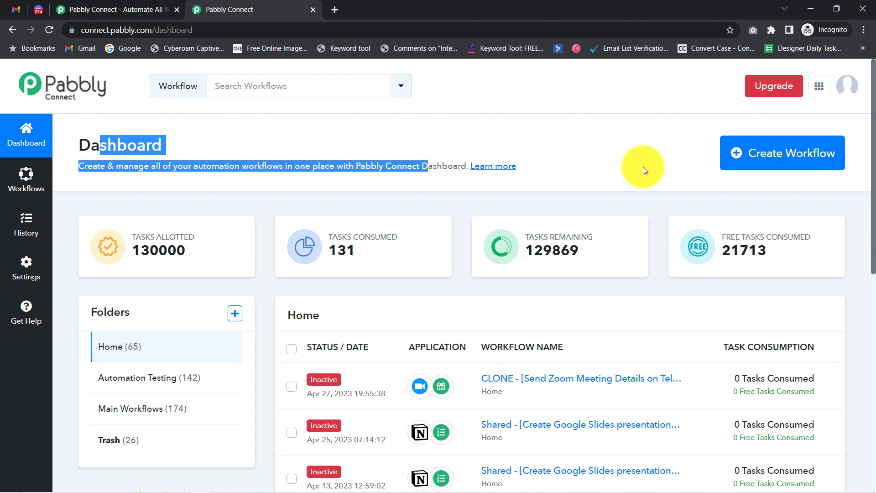
pyautogui.click(782, 166)
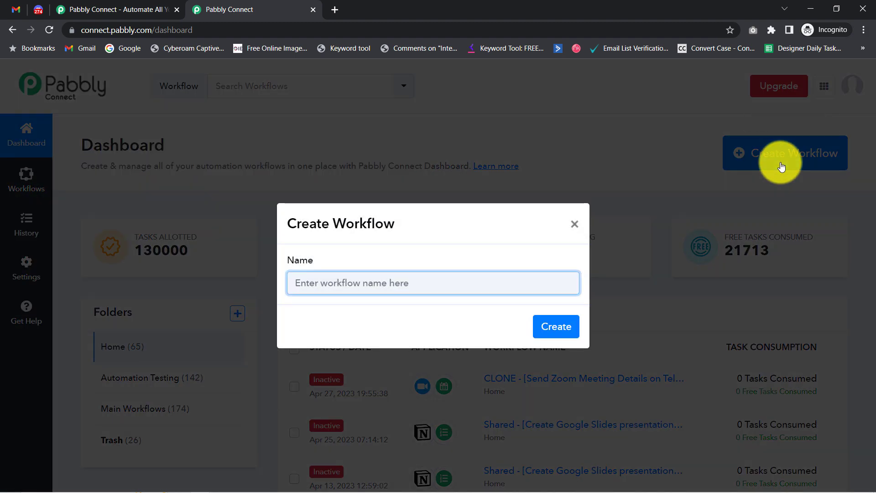
# Step: Name the workflow 'Forward Emails from Gmail to Discord Server Automatically' and create it
pyautogui.click(424, 287)
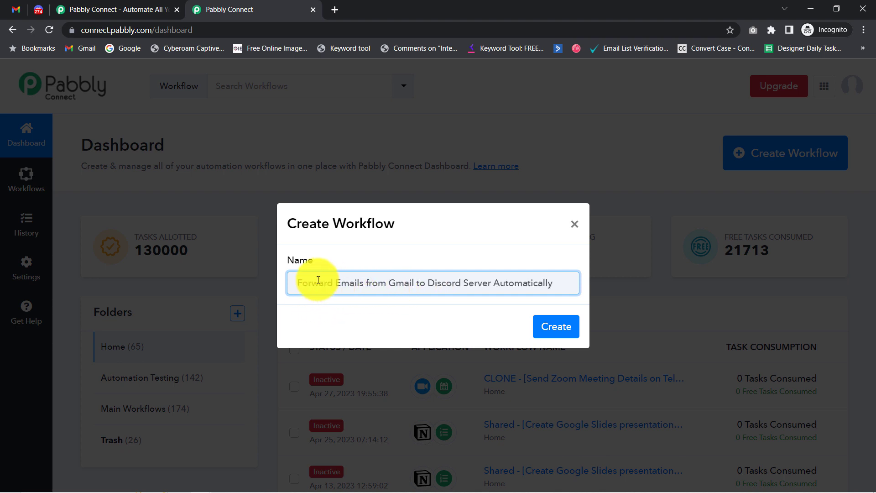
pyautogui.moveTo(323, 283); pyautogui.dragTo(475, 283)
pyautogui.click(516, 285)
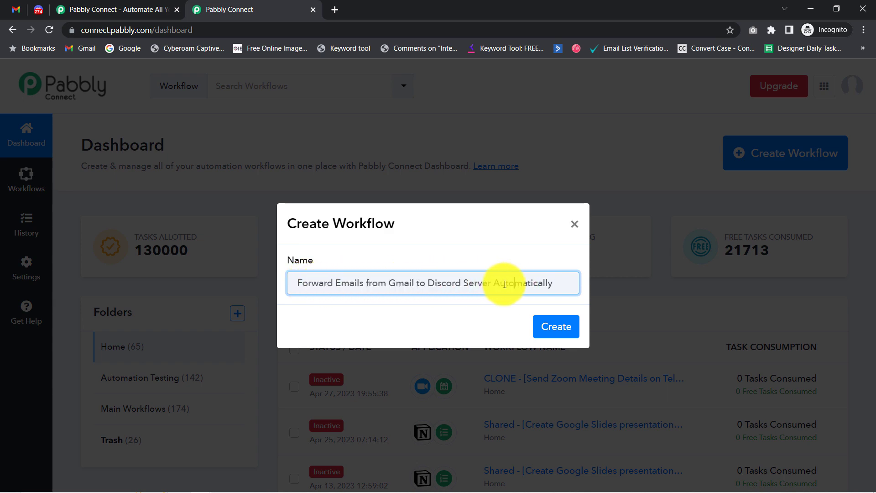
pyautogui.click(545, 316)
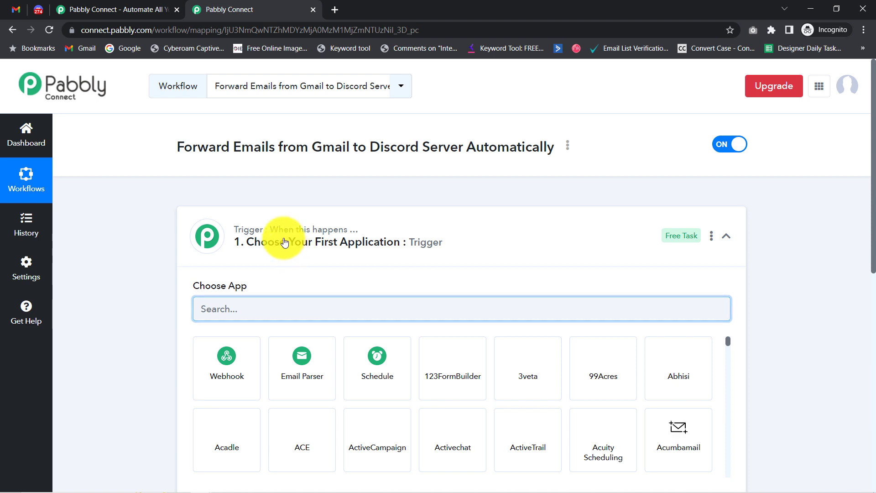
# Step: Choose Email Parser by Pabbly with Capture Email Parser as the trigger app
pyautogui.click(282, 237)
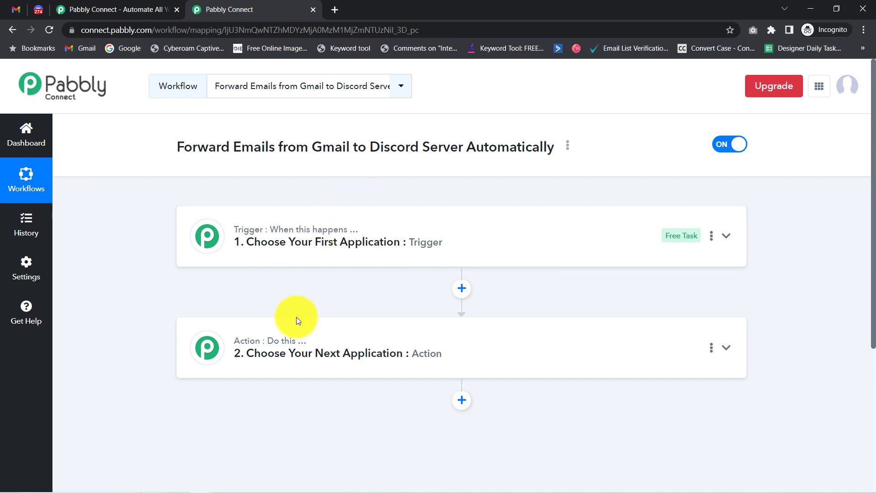
pyautogui.moveTo(303, 343)
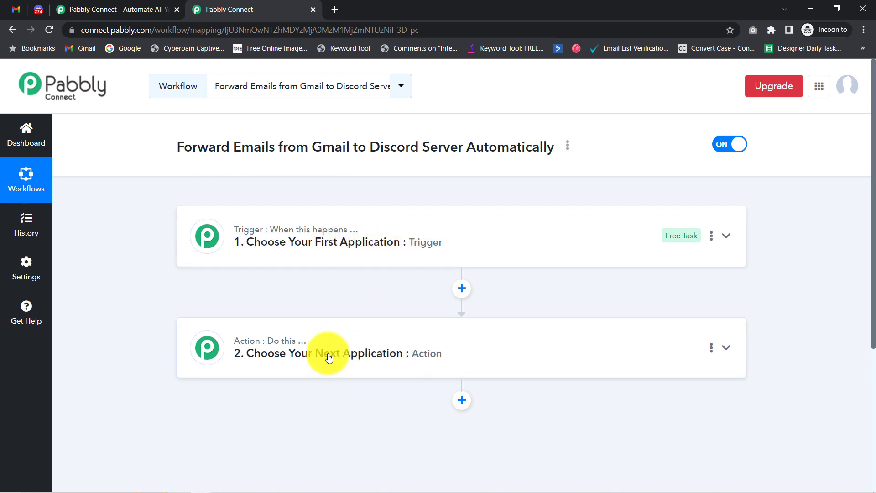
pyautogui.click(333, 251)
pyautogui.moveTo(221, 147); pyautogui.dragTo(413, 153)
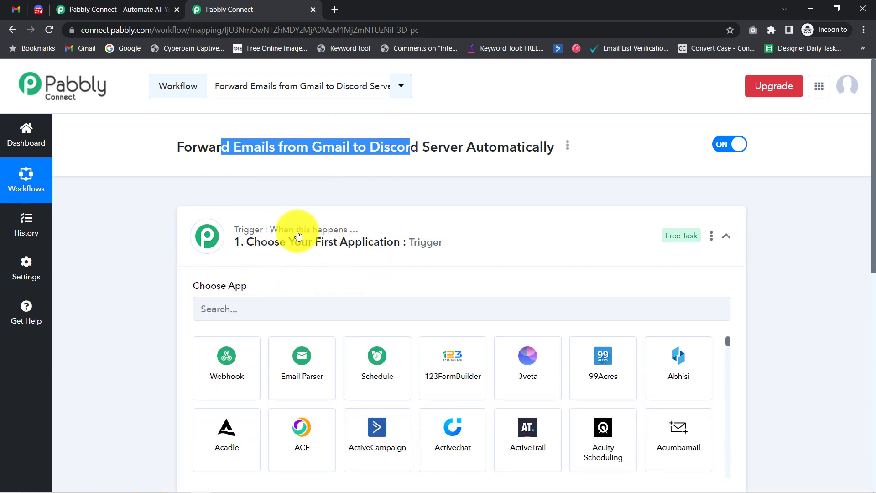
pyautogui.click(221, 312)
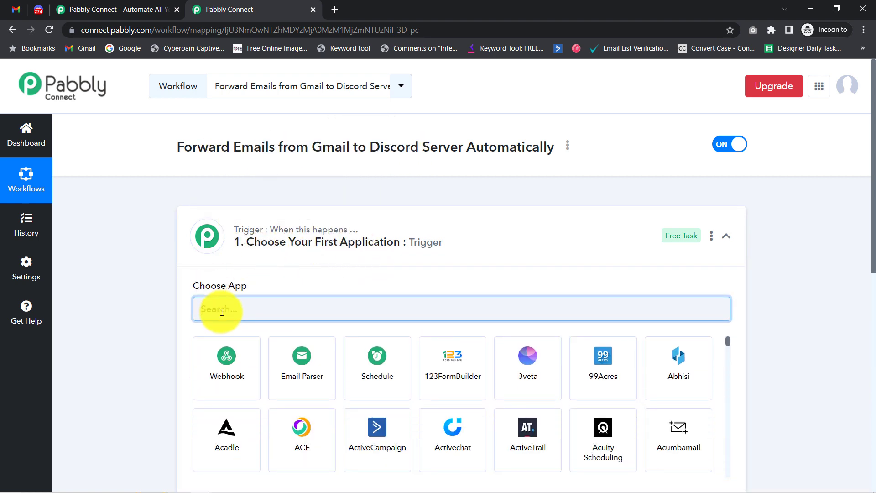
pyautogui.click(299, 351)
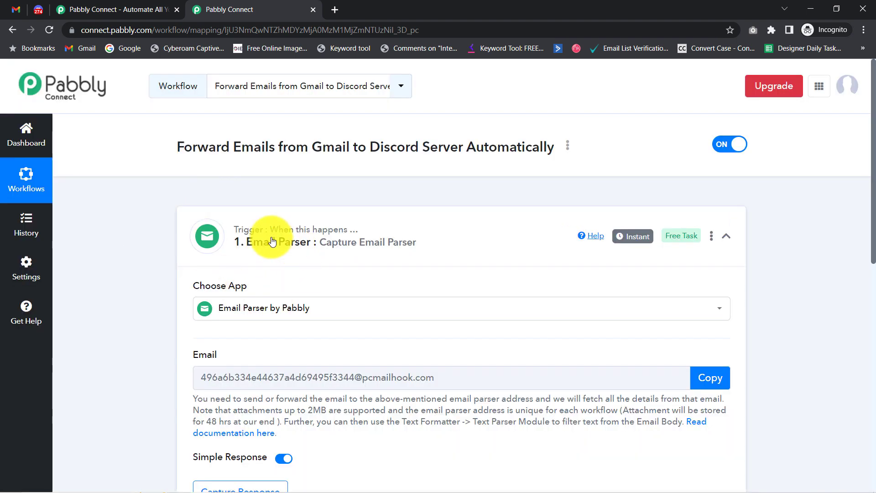
pyautogui.moveTo(270, 226)
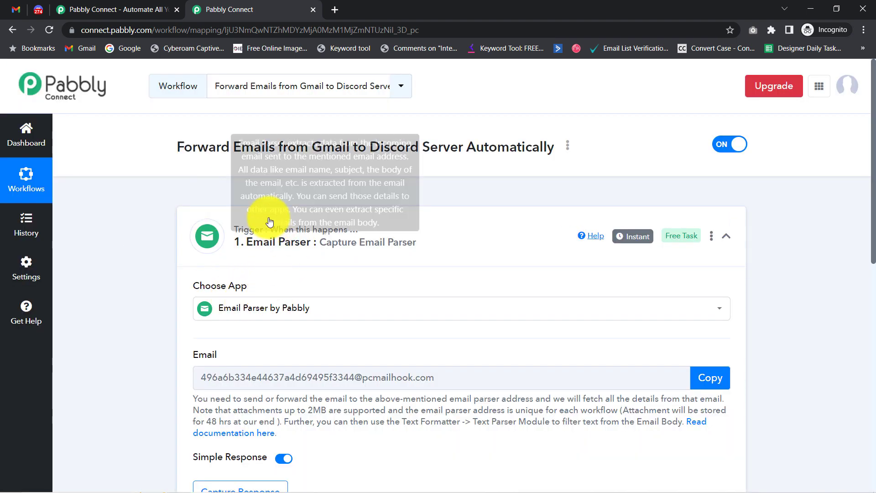
pyautogui.click(8, 7)
pyautogui.click(183, 4)
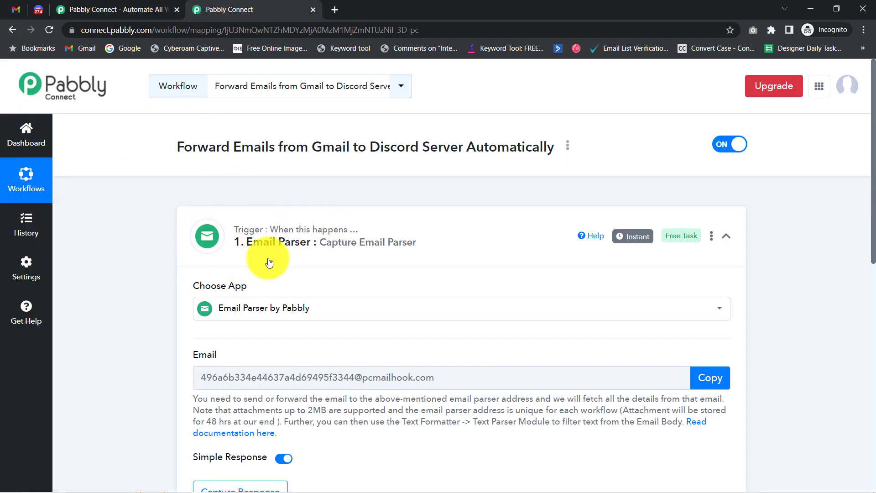
pyautogui.moveTo(873, 214); pyautogui.dragTo(860, 397)
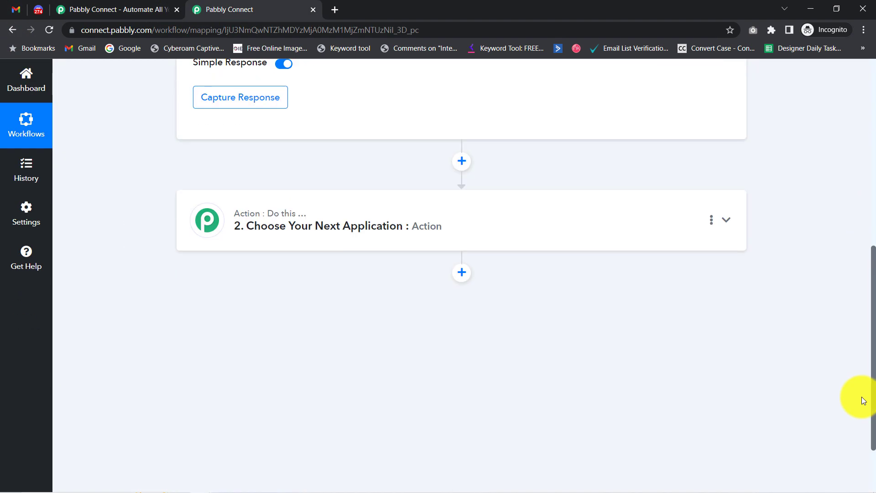
# Step: Search 'disc' and choose Discord as the action app
pyautogui.click(280, 261)
pyautogui.click(233, 297)
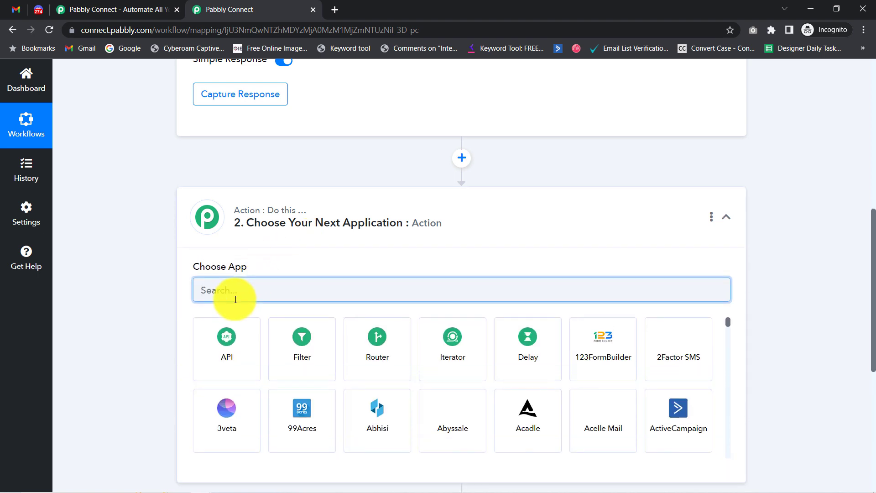
pyautogui.write('disc')
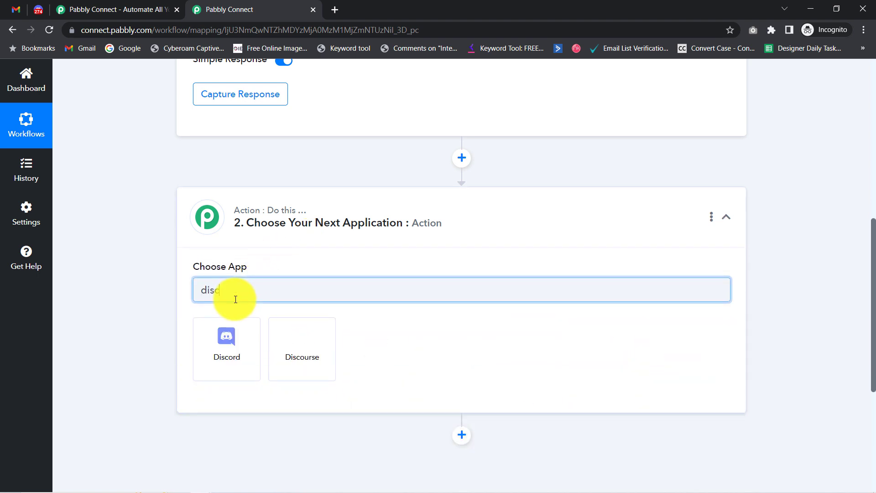
pyautogui.click(227, 344)
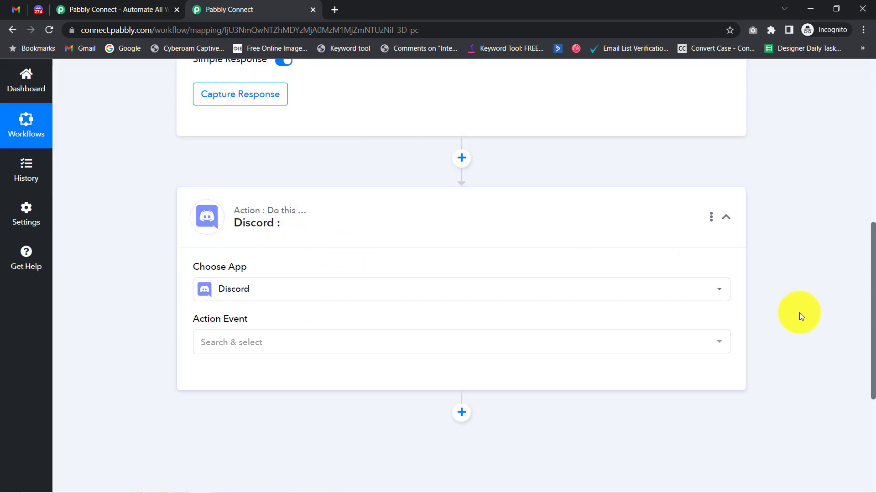
pyautogui.scroll(9, 856, 182)
pyautogui.scroll(-2, 862, 216)
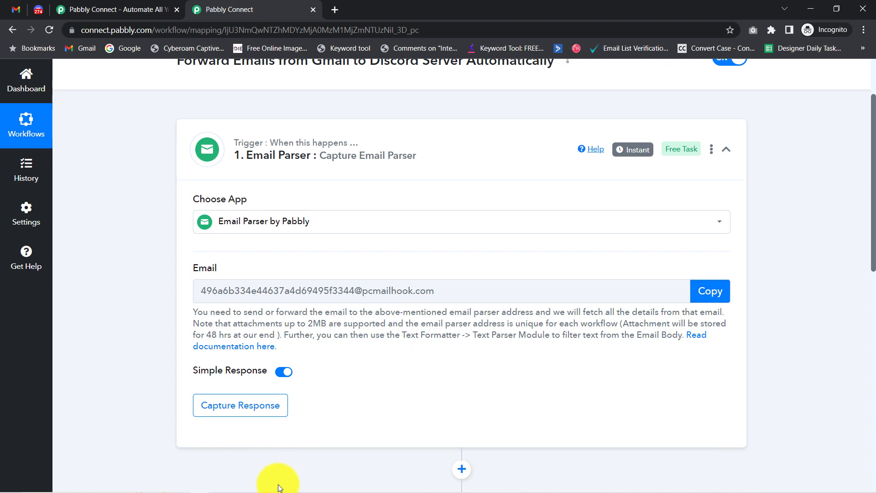
# Step: Close the duplicate Pabbly page, copy the parser email address, and switch to Gmail
pyautogui.click(11, 6)
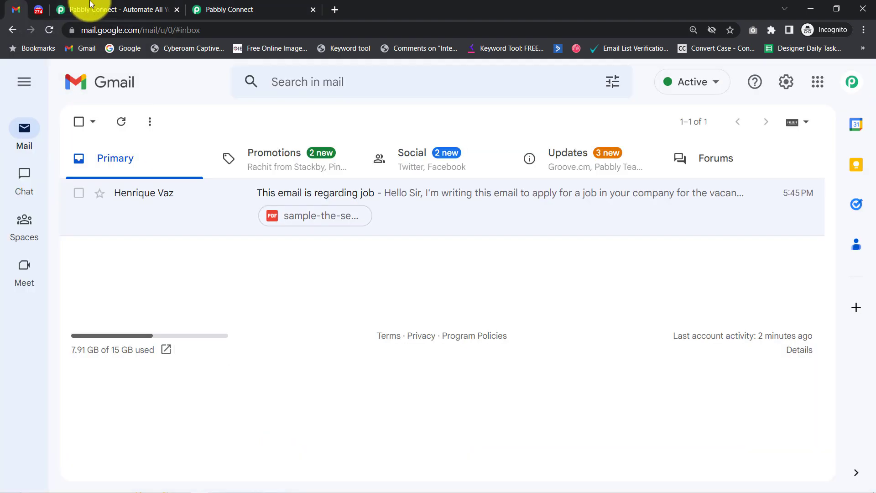
pyautogui.click(219, 6)
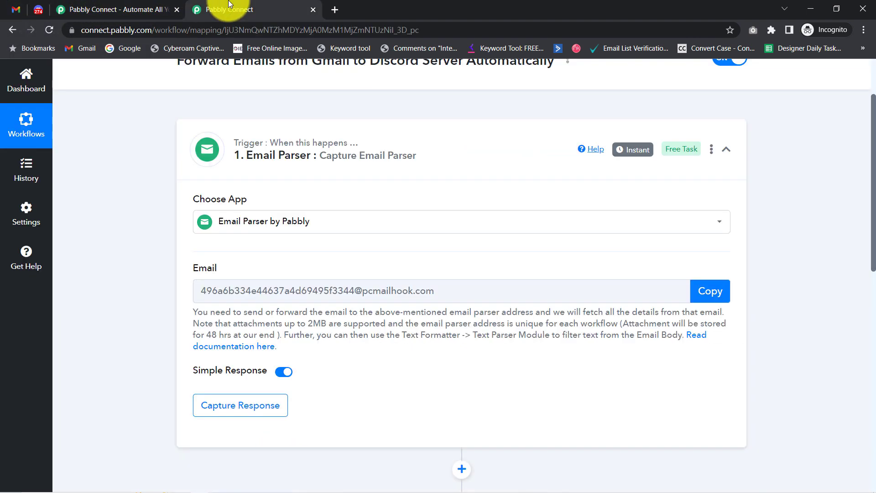
pyautogui.click(176, 9)
pyautogui.click(713, 297)
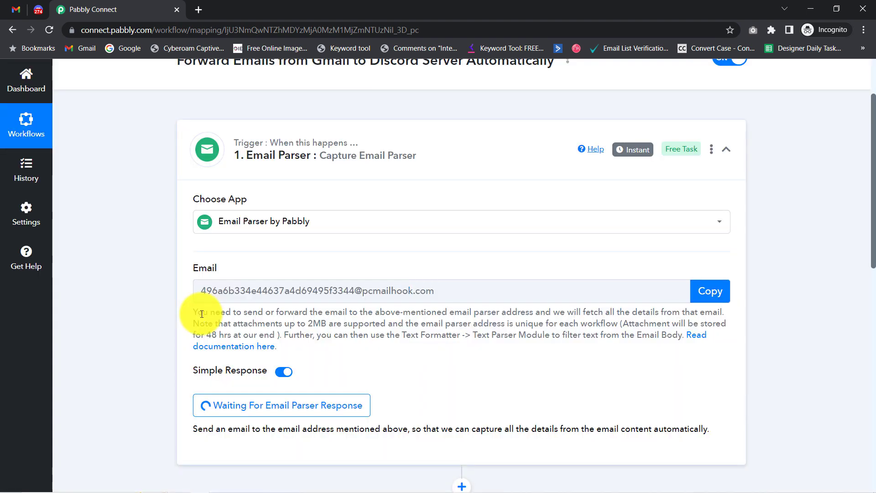
pyautogui.moveTo(202, 312); pyautogui.dragTo(294, 342)
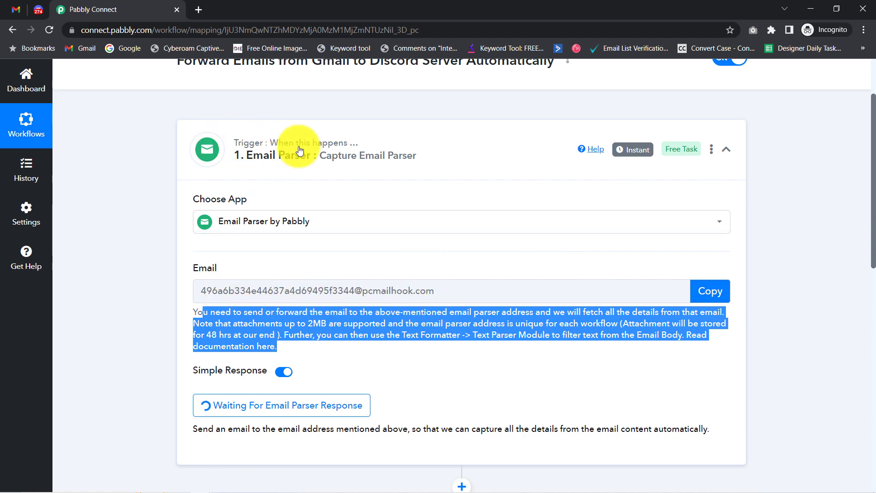
pyautogui.click(15, 10)
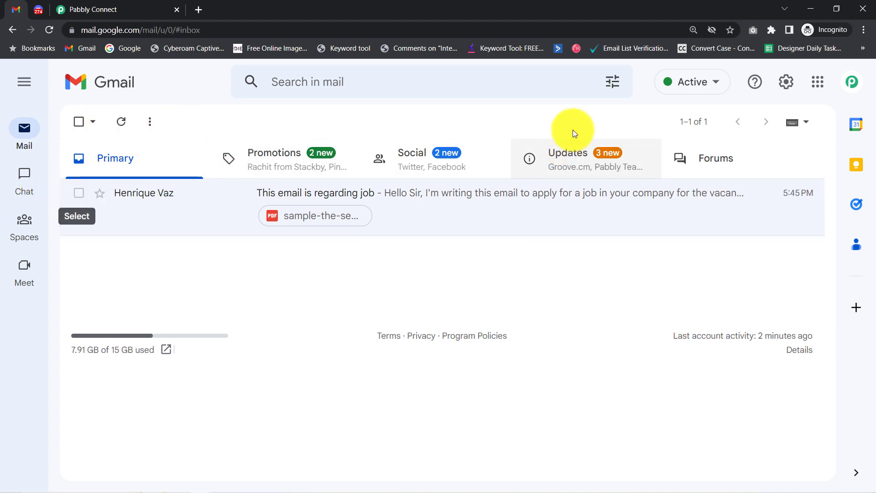
# Step: In Gmail's Forwarding and POP/IMAP settings, remove the old forwarding address
pyautogui.click(786, 84)
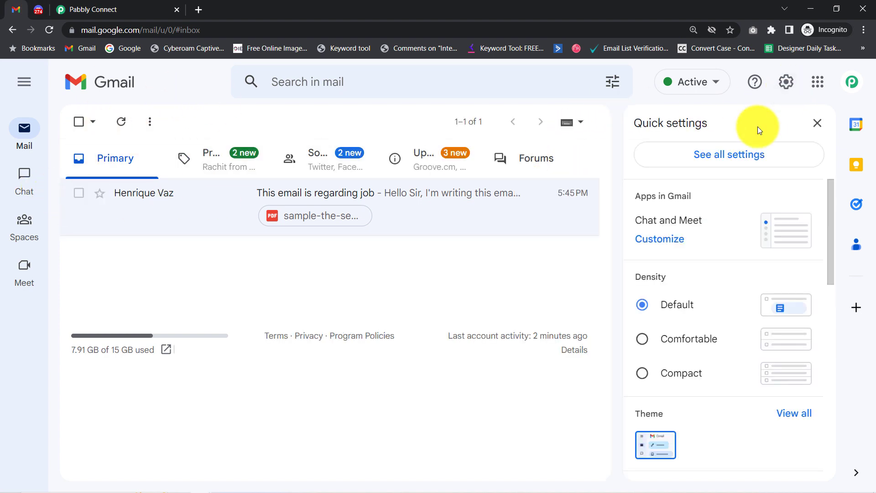
pyautogui.click(736, 157)
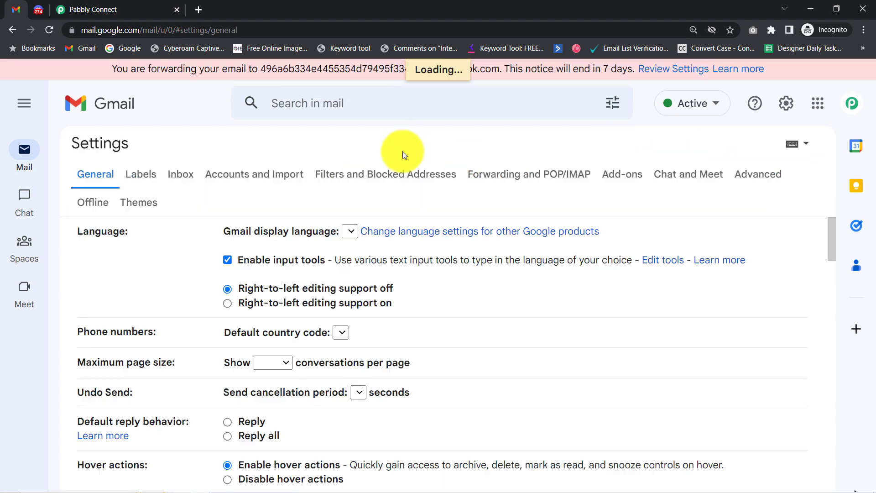
pyautogui.click(534, 179)
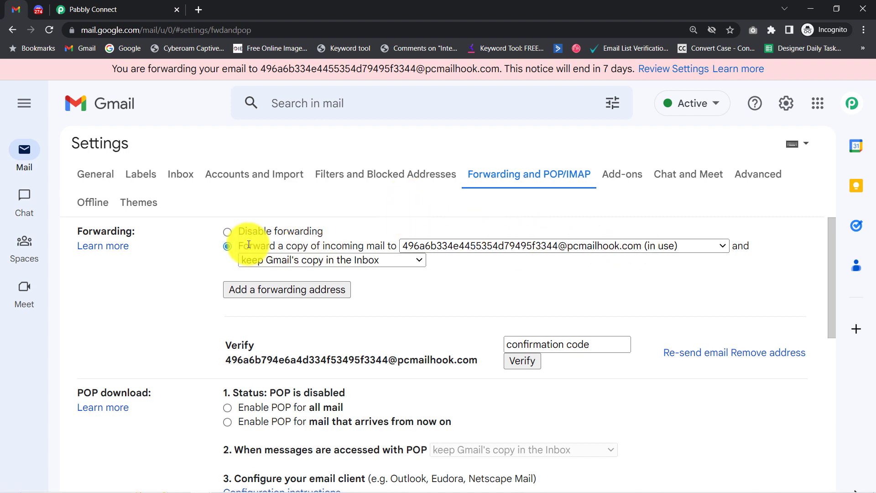
pyautogui.moveTo(249, 245); pyautogui.dragTo(381, 246)
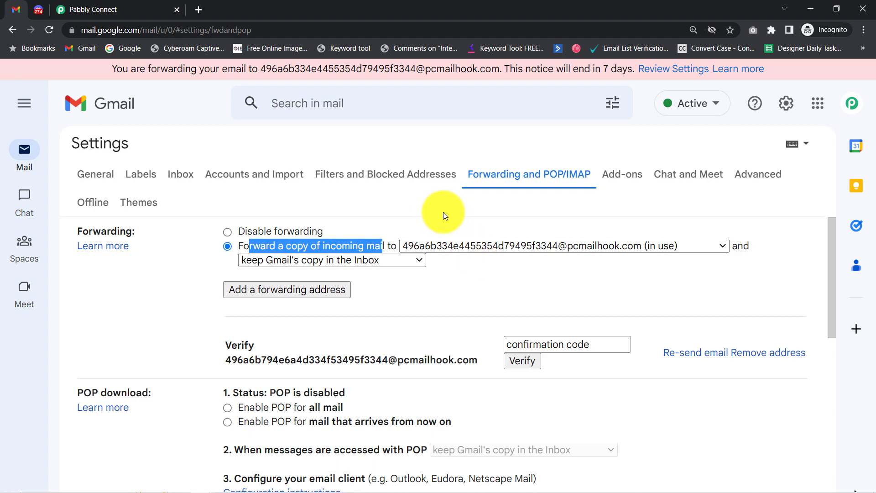
pyautogui.click(718, 243)
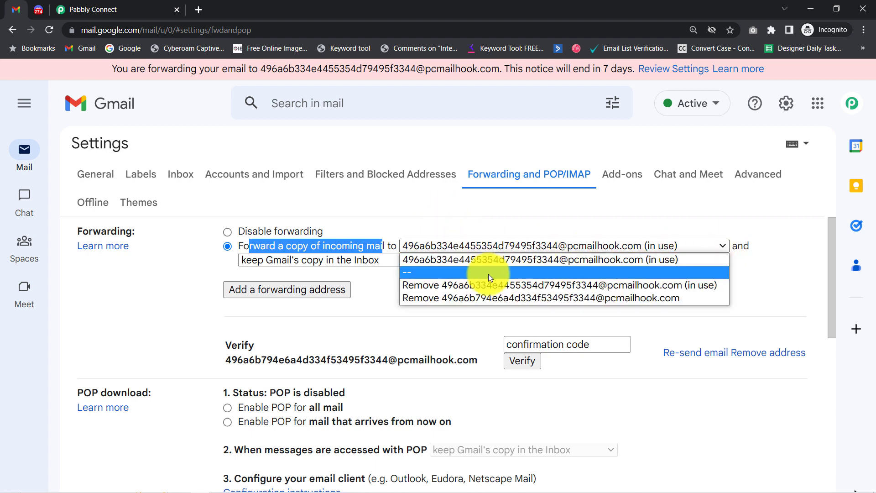
pyautogui.click(468, 280)
pyautogui.click(582, 326)
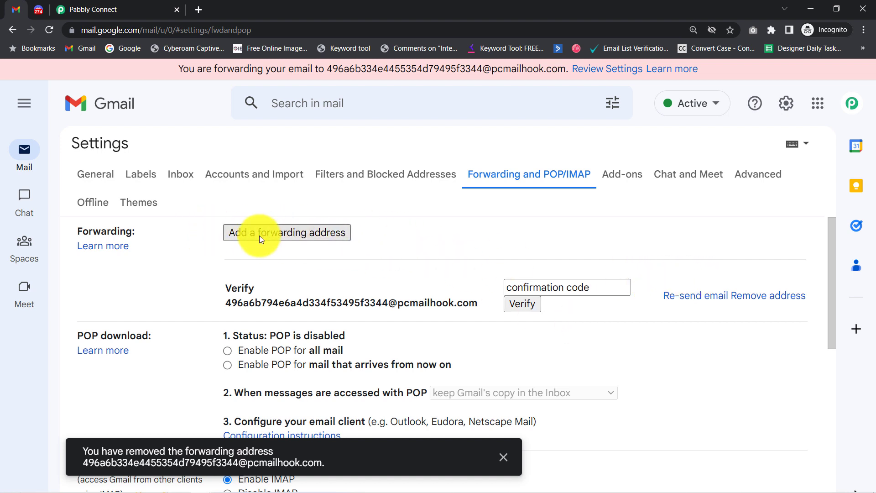
# Step: Add the copied Pabbly parser address as a forwarding address and proceed
pyautogui.click(293, 238)
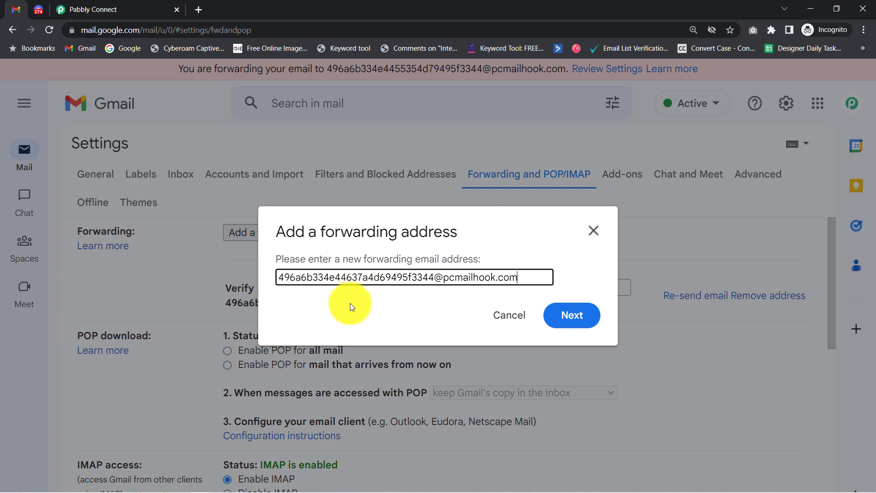
pyautogui.click(573, 321)
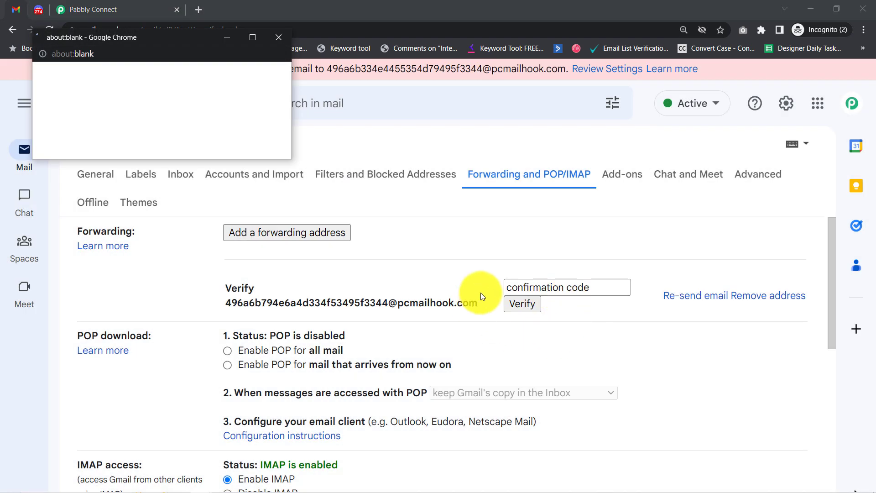
pyautogui.moveTo(48, 73); pyautogui.dragTo(155, 78)
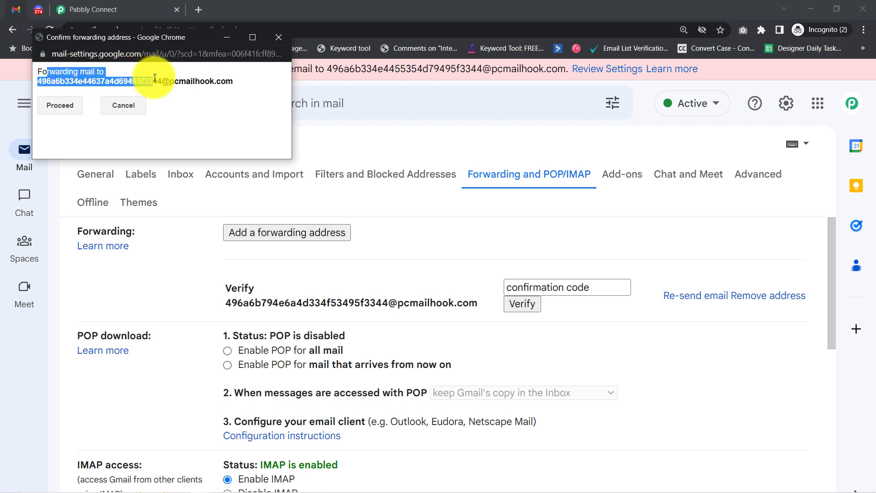
pyautogui.click(53, 108)
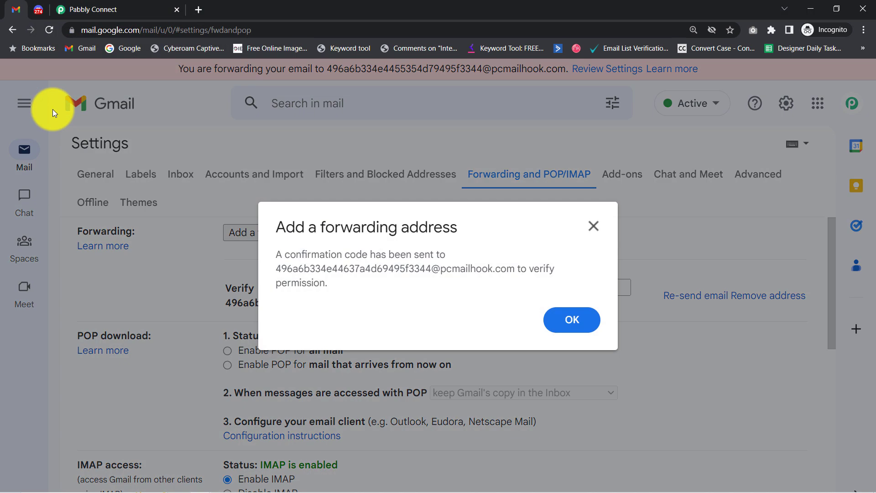
pyautogui.moveTo(285, 255); pyautogui.dragTo(329, 292)
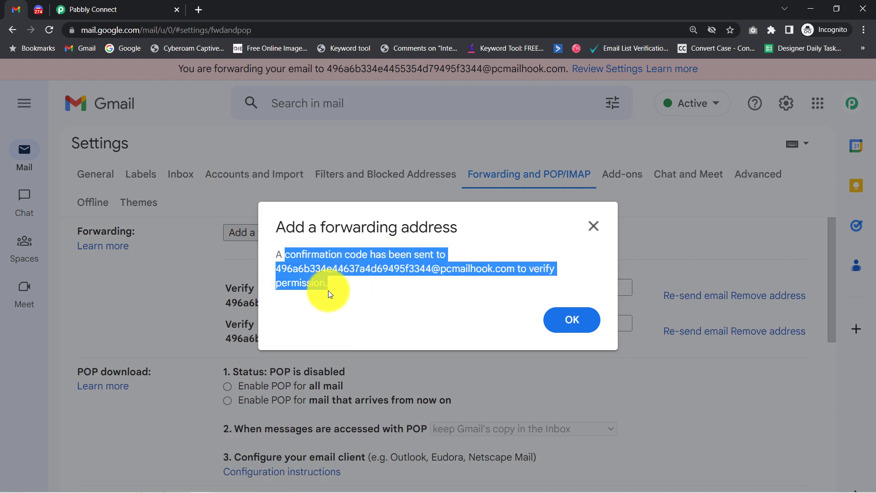
# Step: Expand the captured response's Body Text, select the confirmation code, and return to Gmail
pyautogui.click(109, 4)
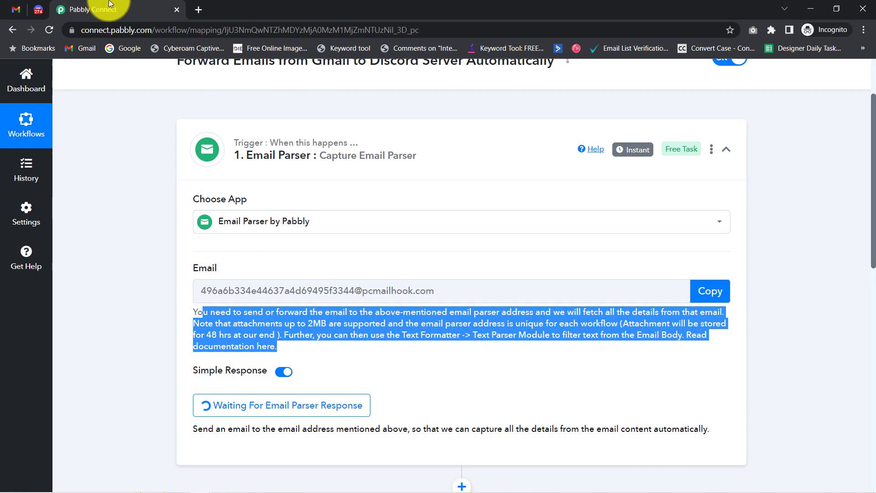
pyautogui.moveTo(872, 246); pyautogui.dragTo(860, 313)
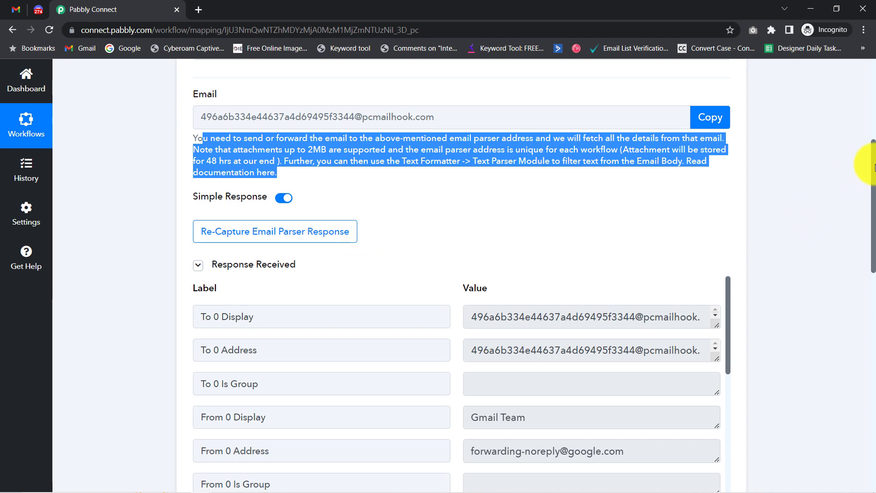
pyautogui.moveTo(873, 182); pyautogui.dragTo(860, 241)
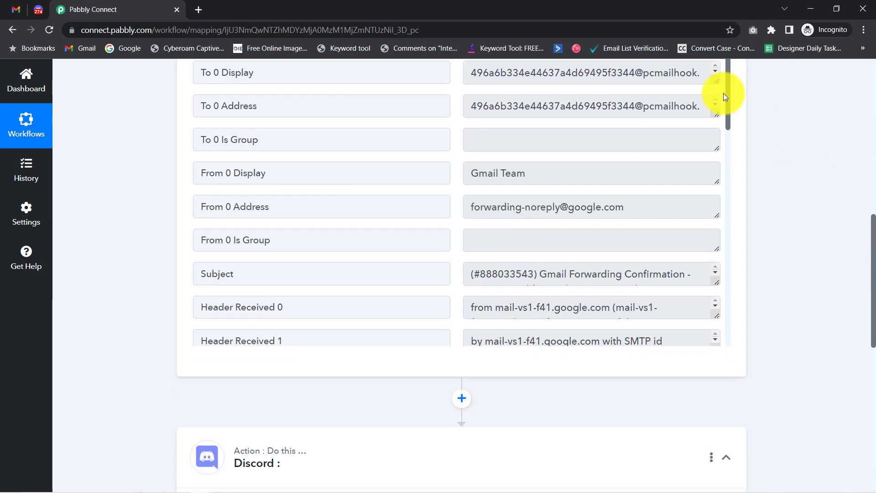
pyautogui.moveTo(728, 98); pyautogui.dragTo(712, 357)
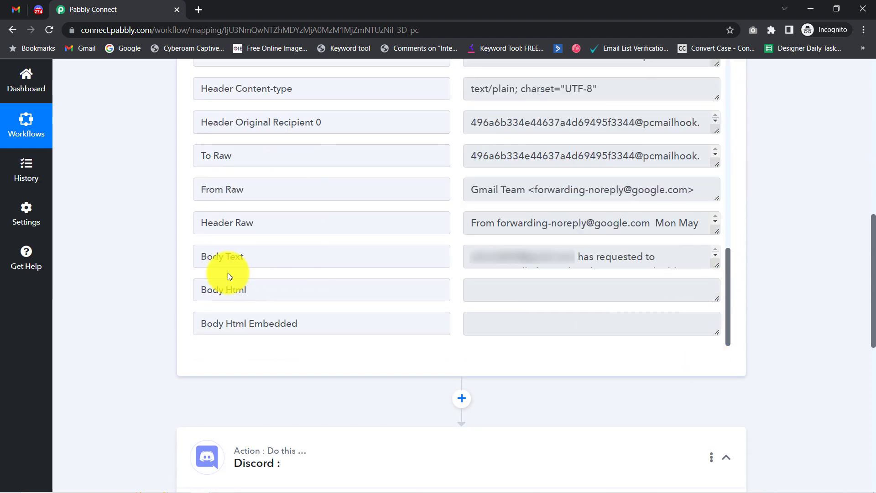
pyautogui.moveTo(207, 255); pyautogui.dragTo(484, 254)
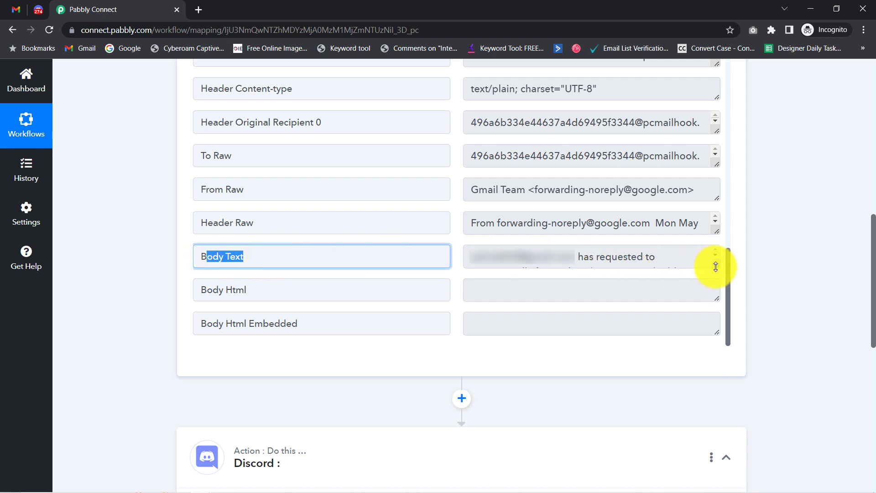
pyautogui.moveTo(715, 266); pyautogui.dragTo(707, 348)
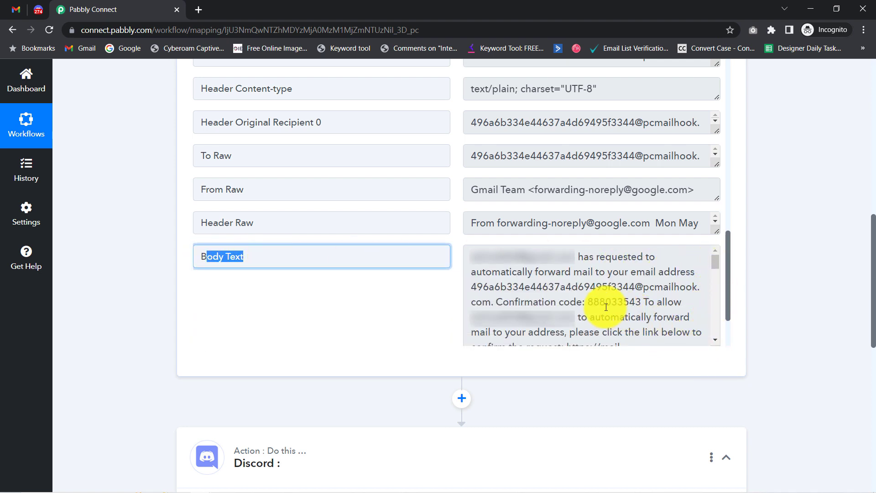
pyautogui.moveTo(590, 301); pyautogui.dragTo(628, 300)
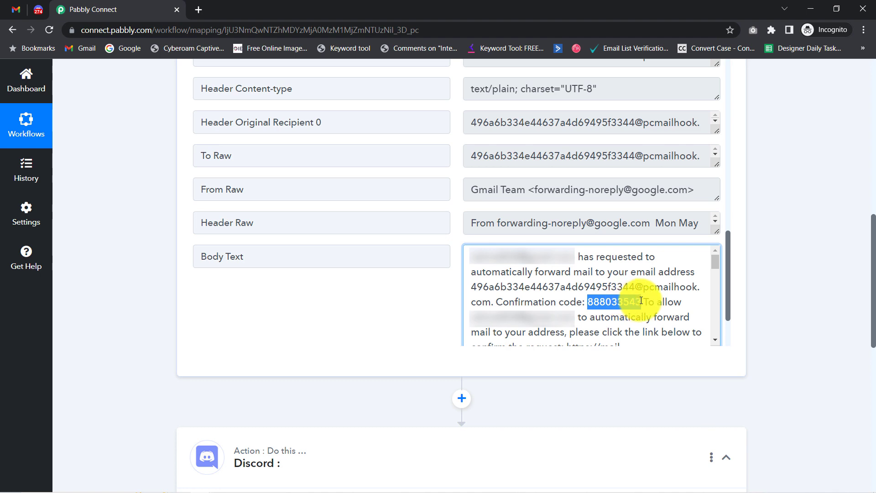
pyautogui.click(13, 8)
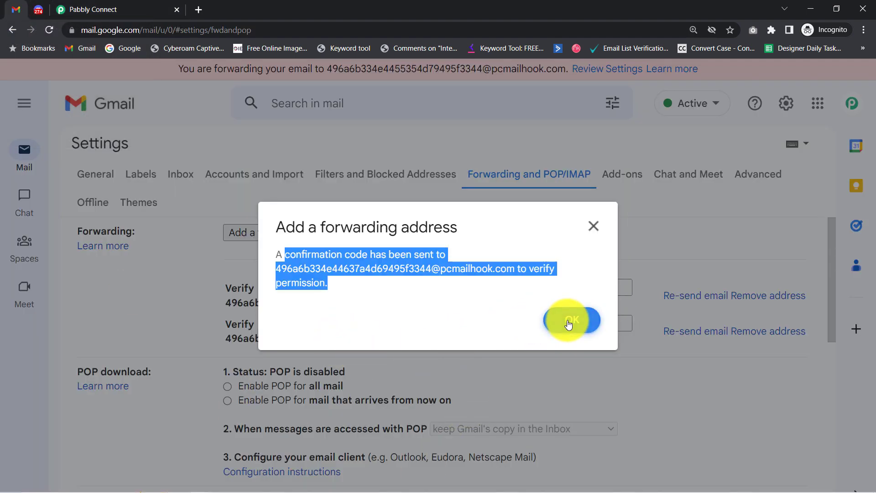
# Step: Select 'Forward a copy of incoming mail to' the parser address and save changes
pyautogui.click(588, 322)
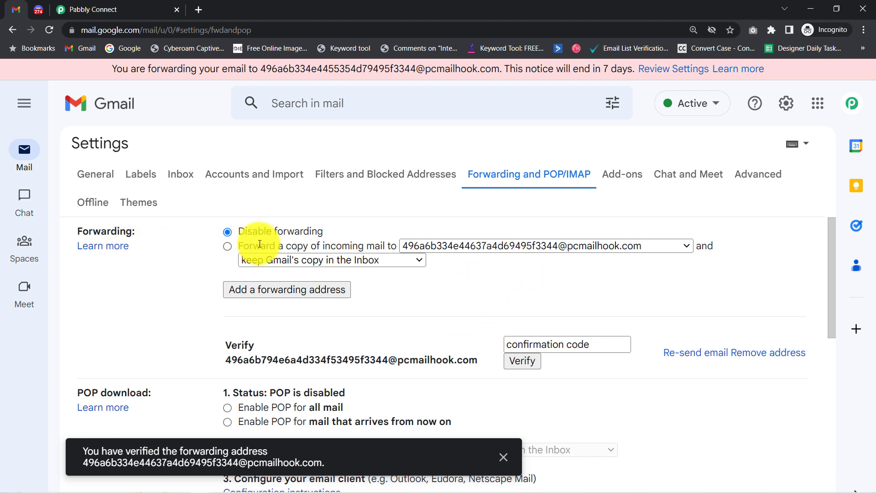
pyautogui.click(226, 246)
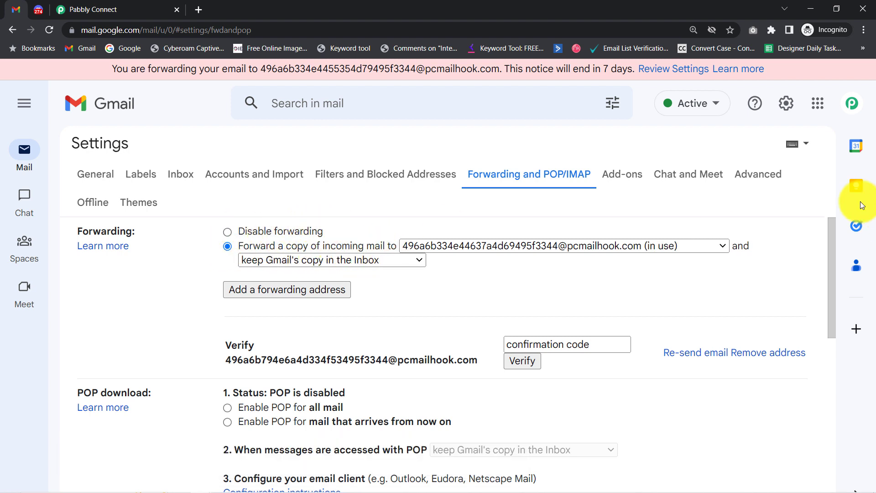
pyautogui.moveTo(831, 221); pyautogui.dragTo(829, 398)
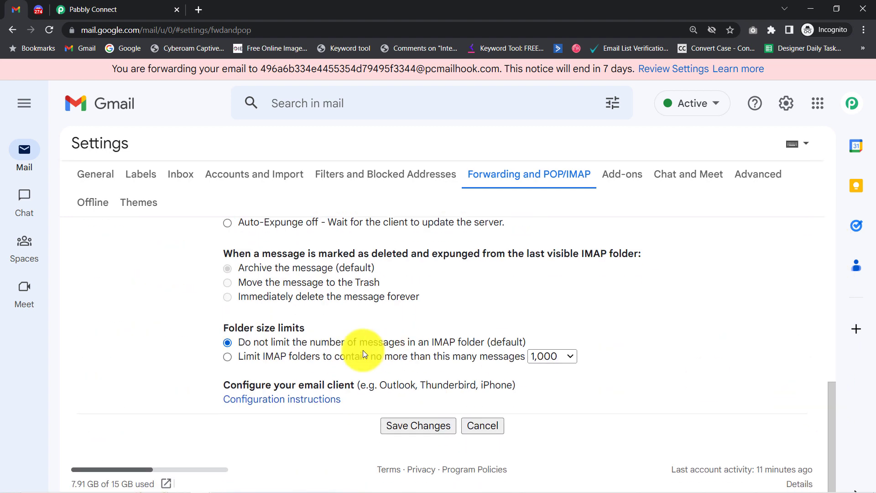
pyautogui.click(409, 428)
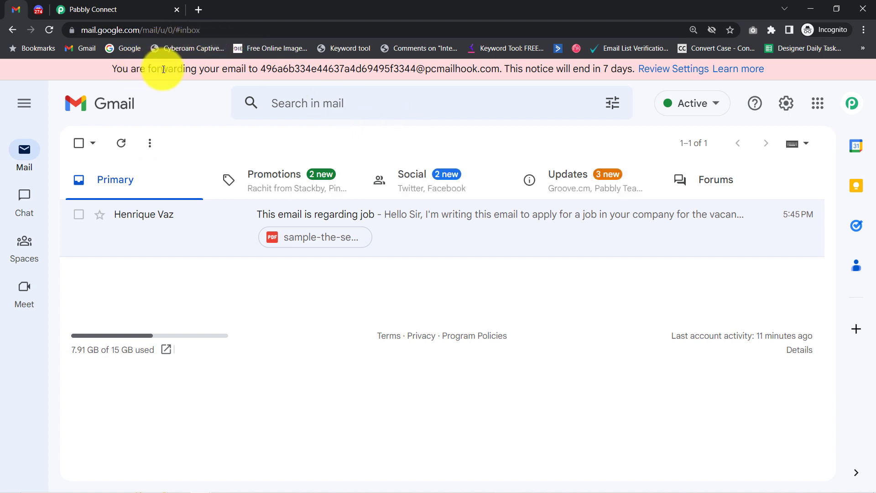
pyautogui.moveTo(163, 69); pyautogui.dragTo(607, 70)
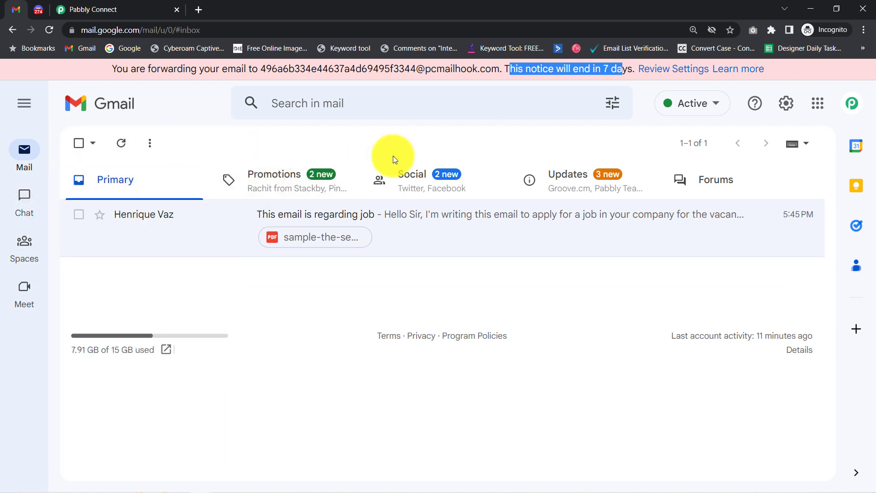
pyautogui.moveTo(236, 69); pyautogui.dragTo(494, 68)
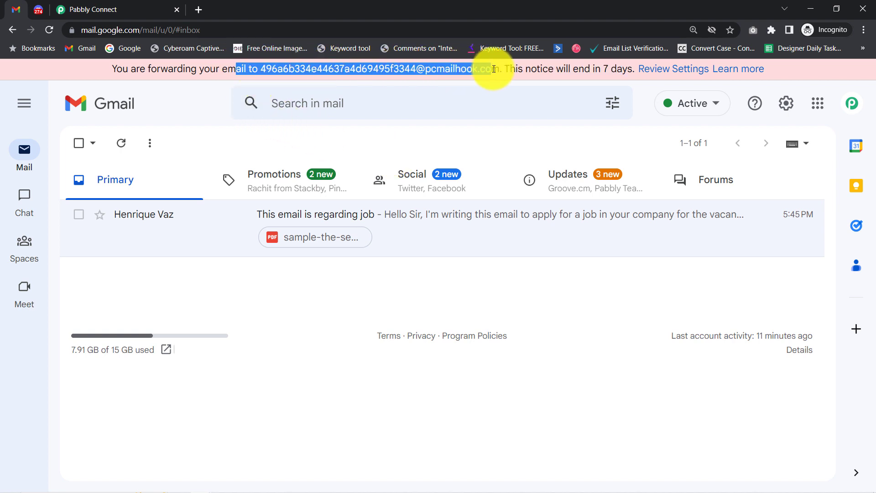
# Step: Re-capture the Email Parser response, confirming Yes, then go back to Gmail
pyautogui.click(147, 4)
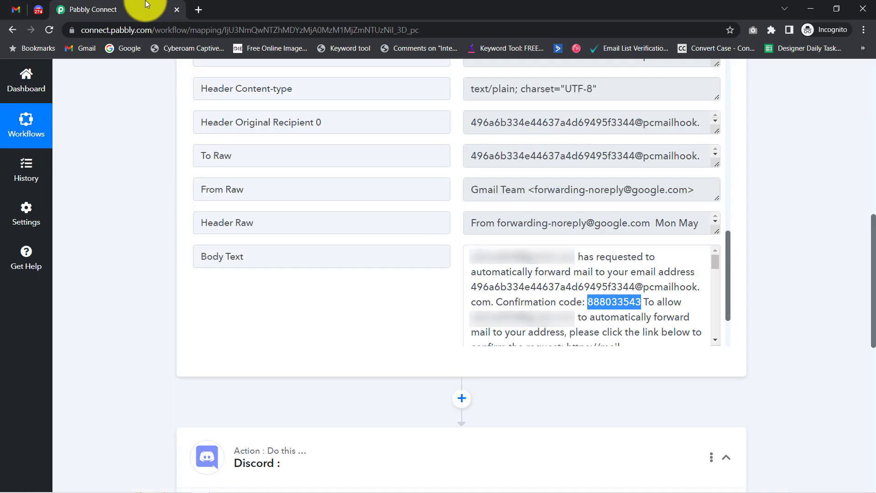
pyautogui.moveTo(873, 262); pyautogui.dragTo(854, 75)
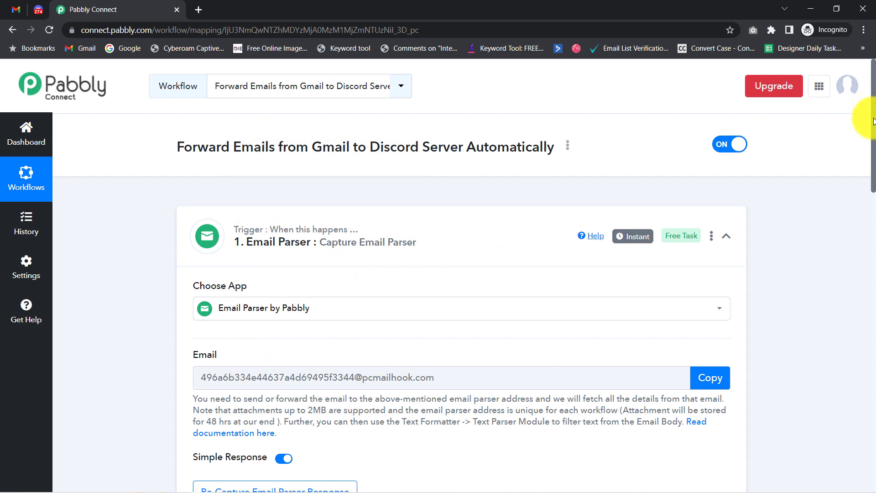
pyautogui.moveTo(873, 121); pyautogui.dragTo(873, 151)
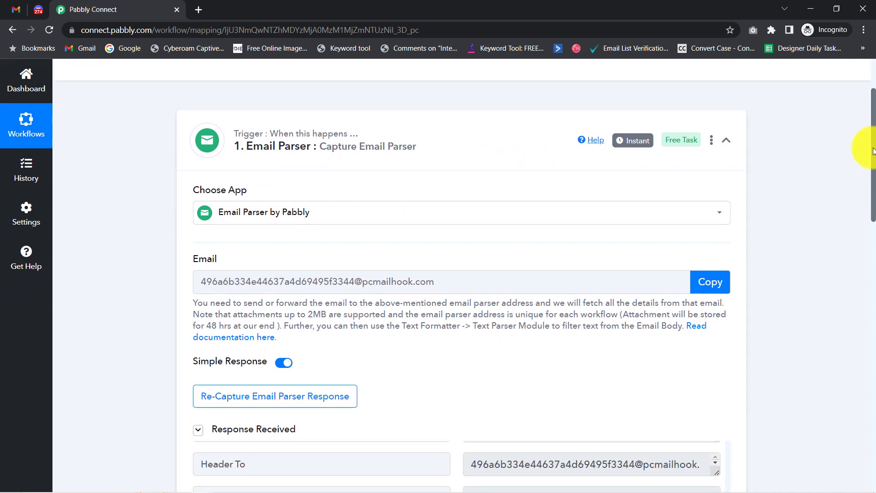
pyautogui.click(278, 405)
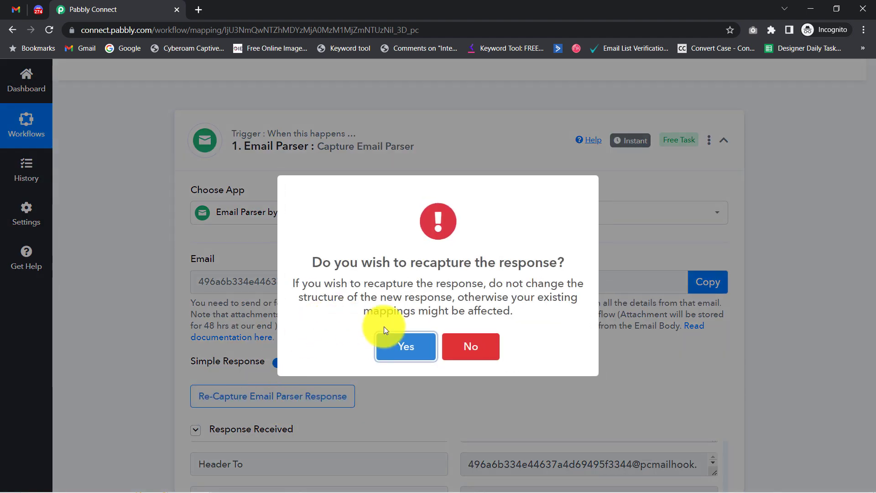
pyautogui.click(388, 348)
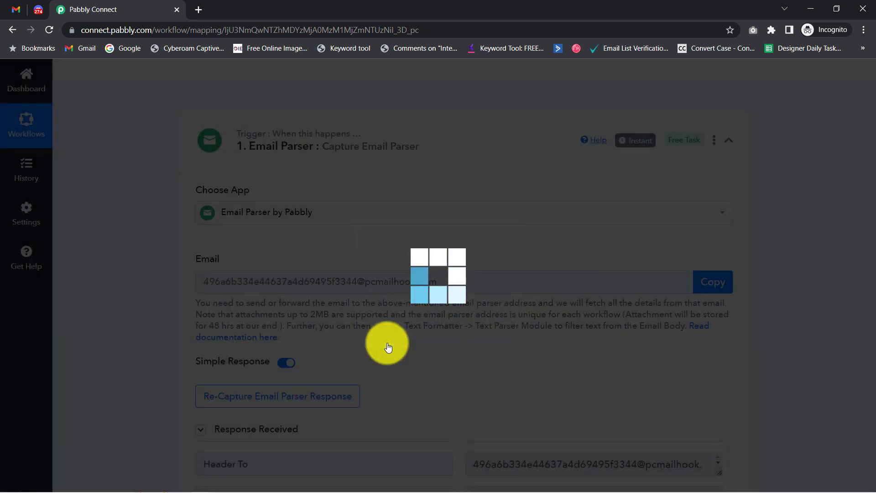
pyautogui.click(16, 9)
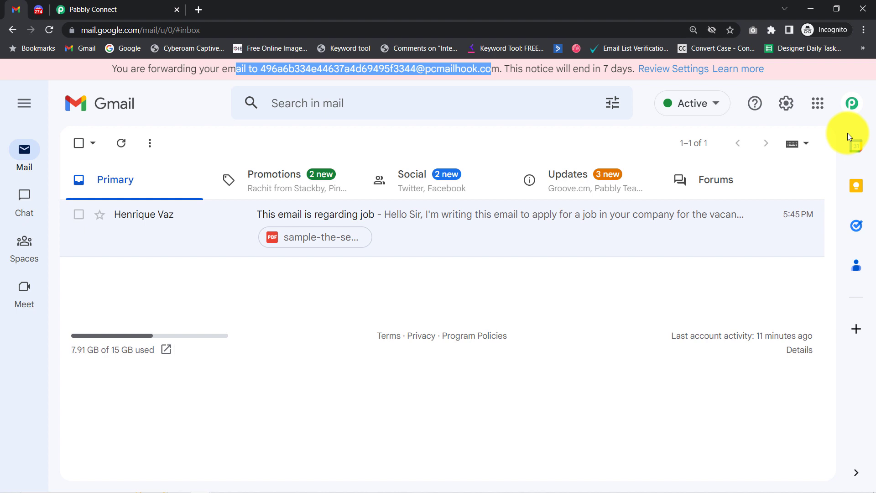
# Step: Delete the old job application email and bring forward the Gmail draft window
pyautogui.click(77, 215)
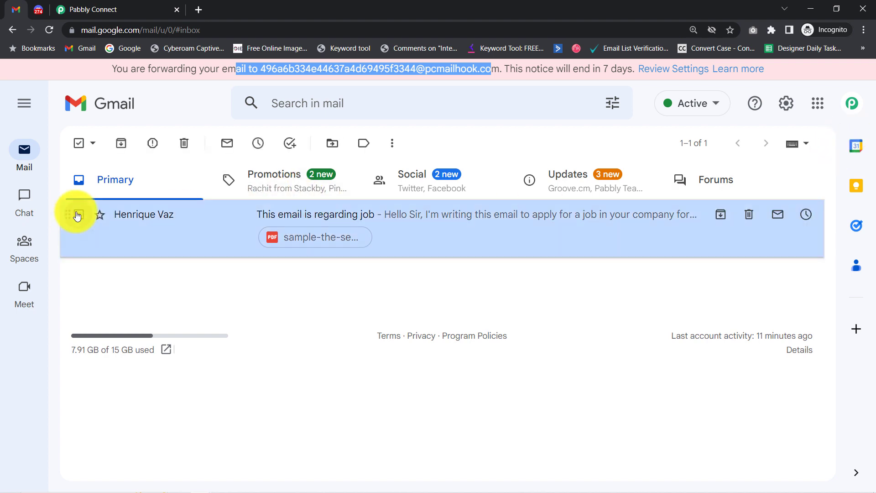
pyautogui.click(185, 145)
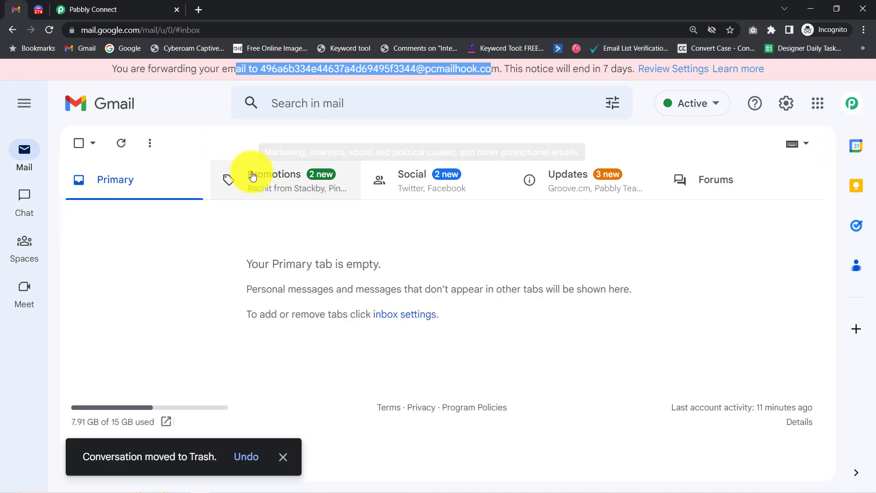
pyautogui.moveTo(194, 478)
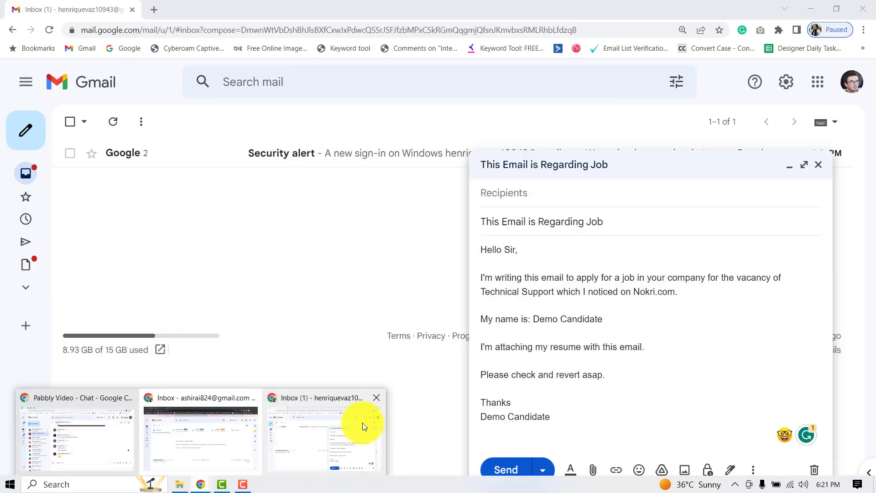
pyautogui.click(361, 425)
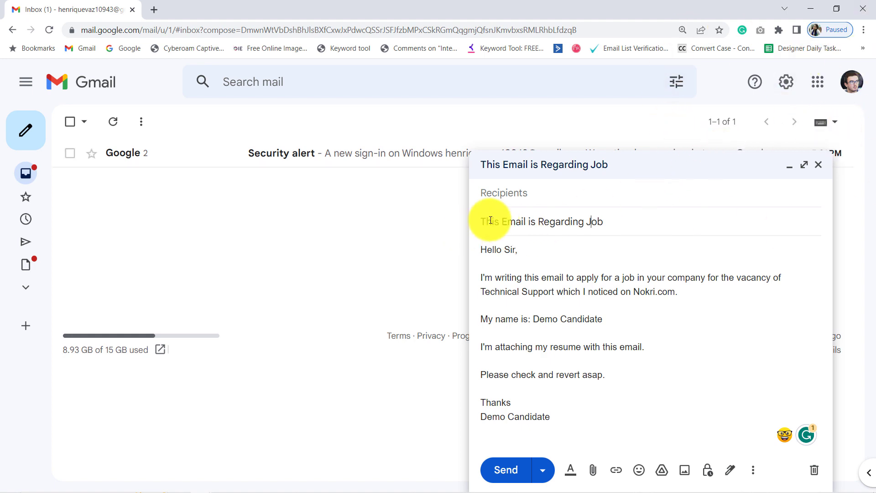
# Step: Review the 'This Email is Regarding Job' draft's subject and body, then open Attach files
pyautogui.moveTo(488, 222); pyautogui.dragTo(629, 218)
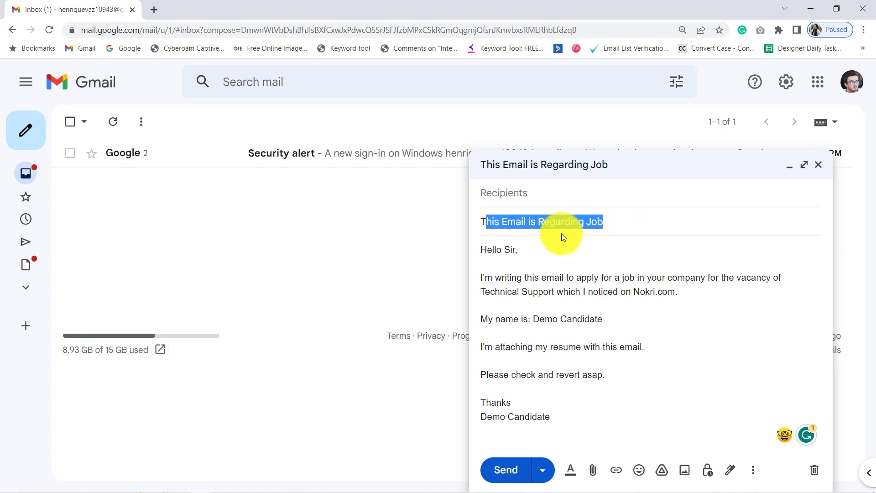
pyautogui.moveTo(499, 281); pyautogui.dragTo(668, 293)
pyautogui.moveTo(493, 318); pyautogui.dragTo(621, 319)
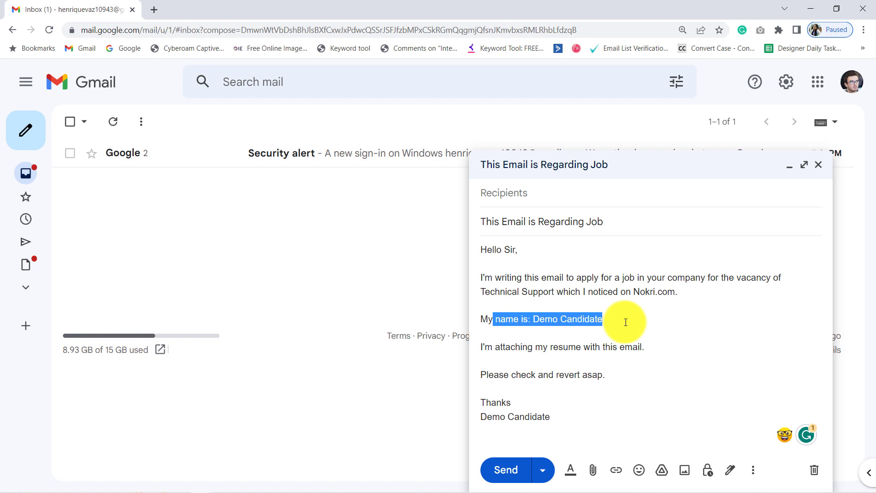
pyautogui.moveTo(493, 347); pyautogui.dragTo(632, 347)
pyautogui.moveTo(489, 374); pyautogui.dragTo(598, 375)
pyautogui.moveTo(497, 402); pyautogui.dragTo(551, 417)
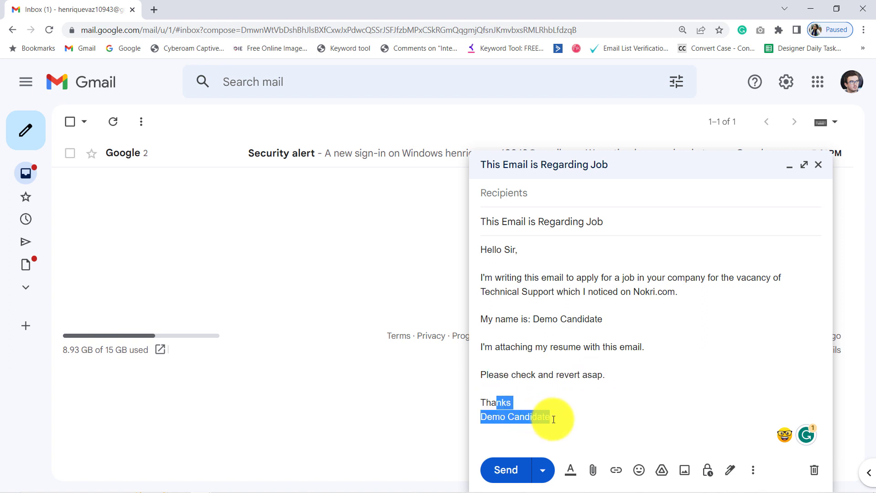
pyautogui.click(593, 478)
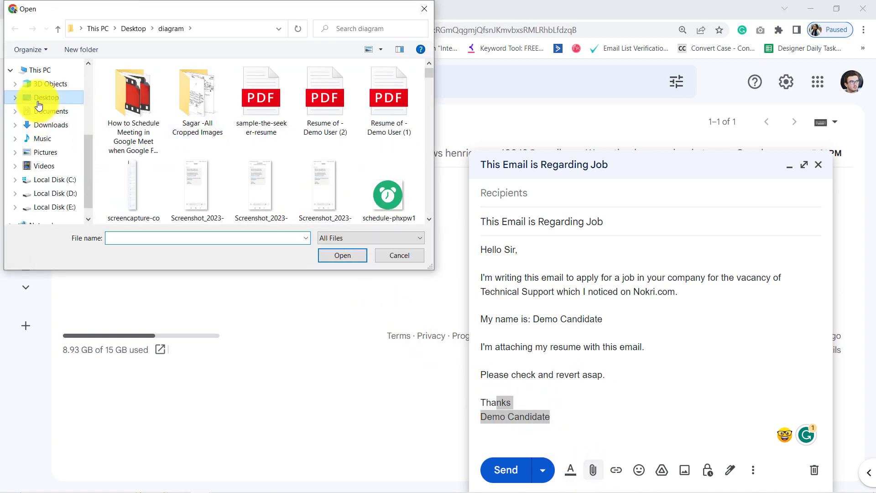
# Step: Attach sample-the-seeker-resume.pdf from Desktop > diagram to the job application draft
pyautogui.click(42, 99)
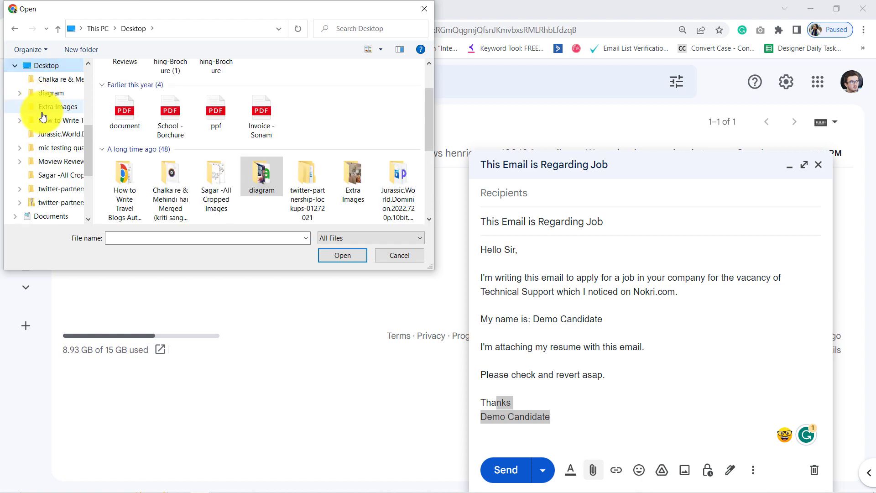
pyautogui.click(38, 94)
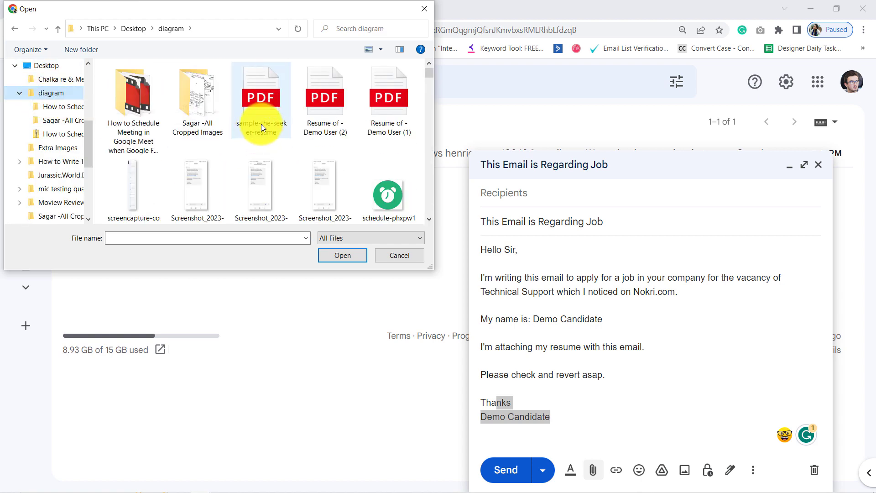
pyautogui.click(261, 124)
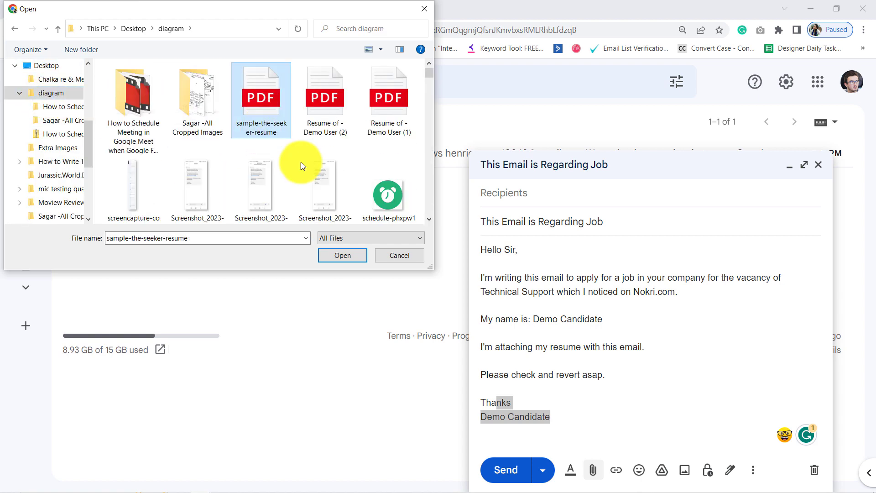
pyautogui.click(328, 252)
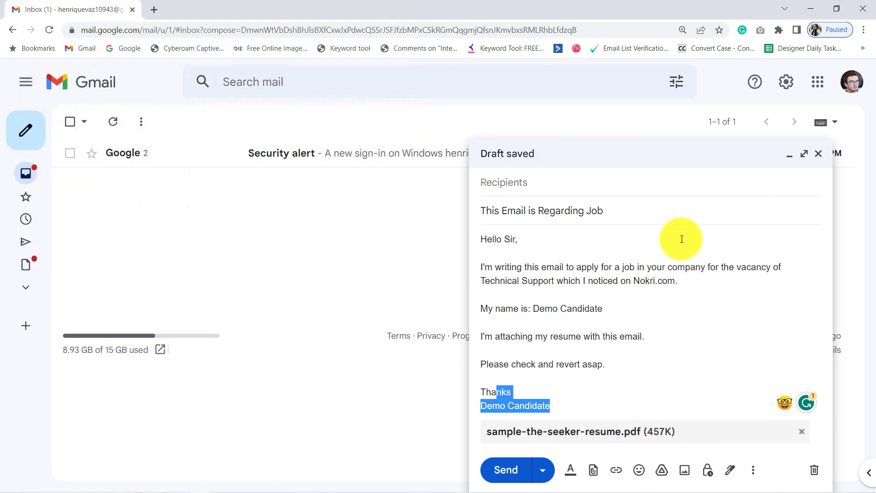
# Step: Address the draft to the suggested saved contact and send it
pyautogui.click(521, 182)
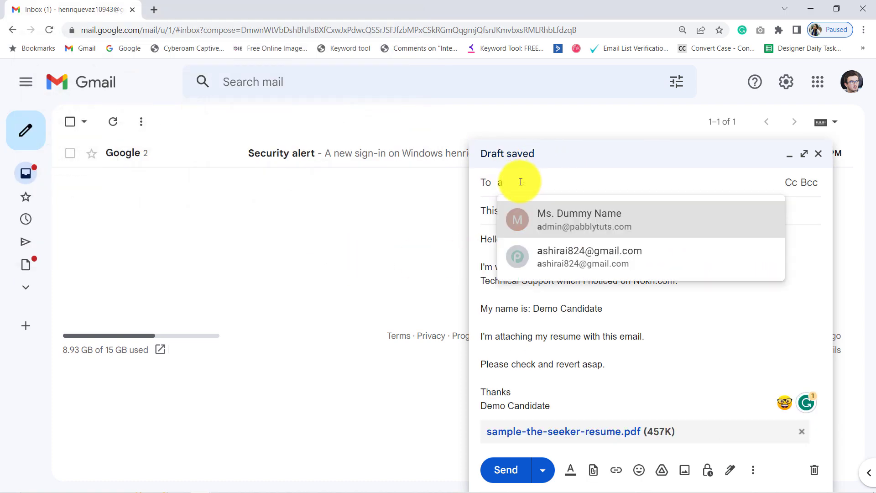
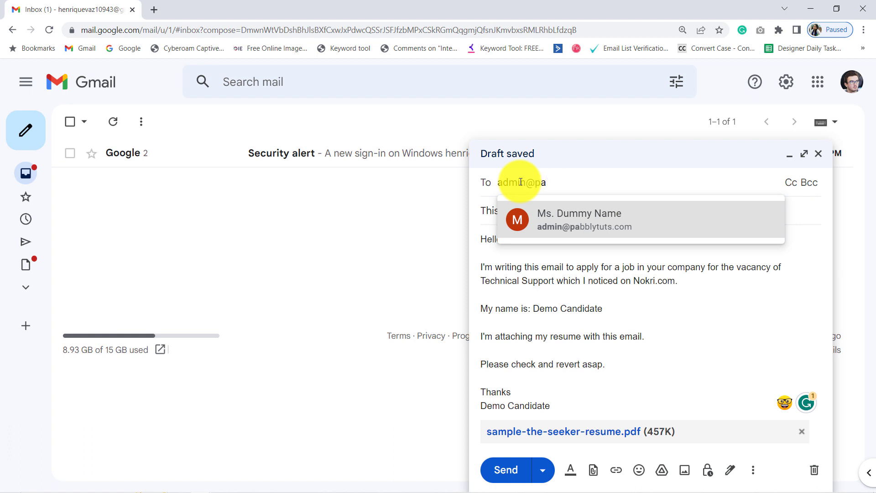
pyautogui.click(553, 226)
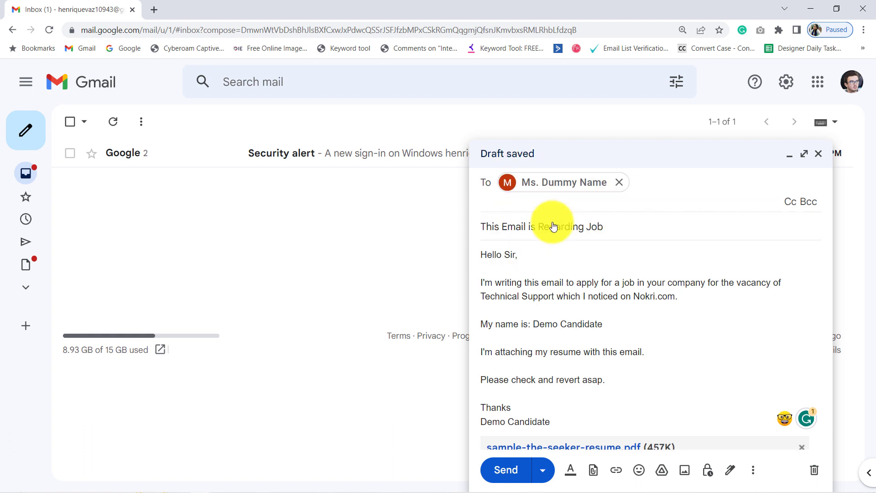
pyautogui.click(513, 472)
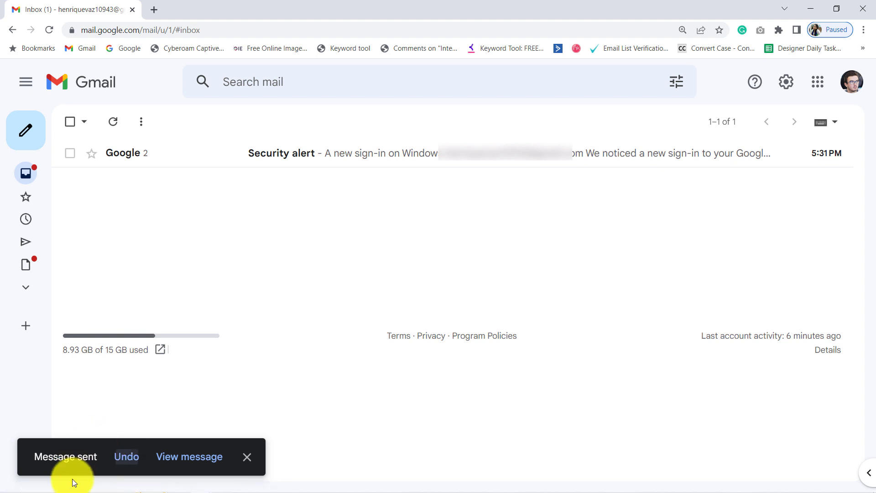
# Step: Bring back the incognito Chrome window's Pabbly Connect tab and scroll down to the waiting Email Parser trigger
pyautogui.moveTo(218, 486)
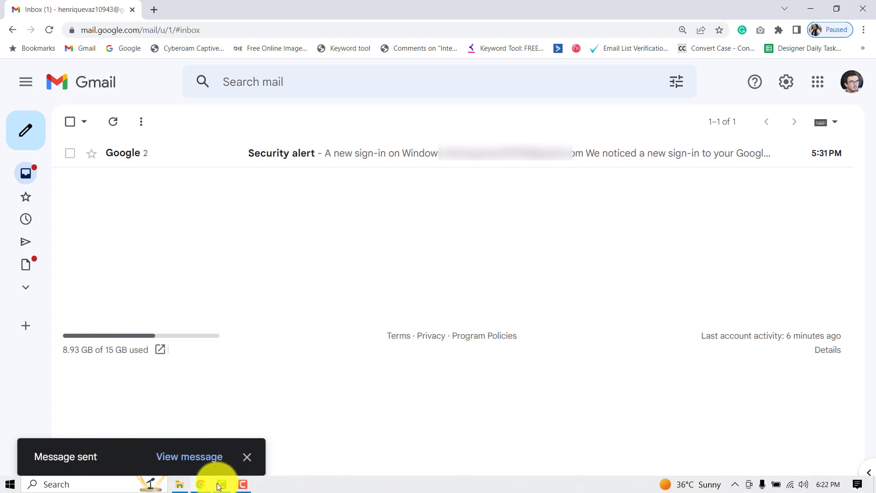
pyautogui.click(210, 446)
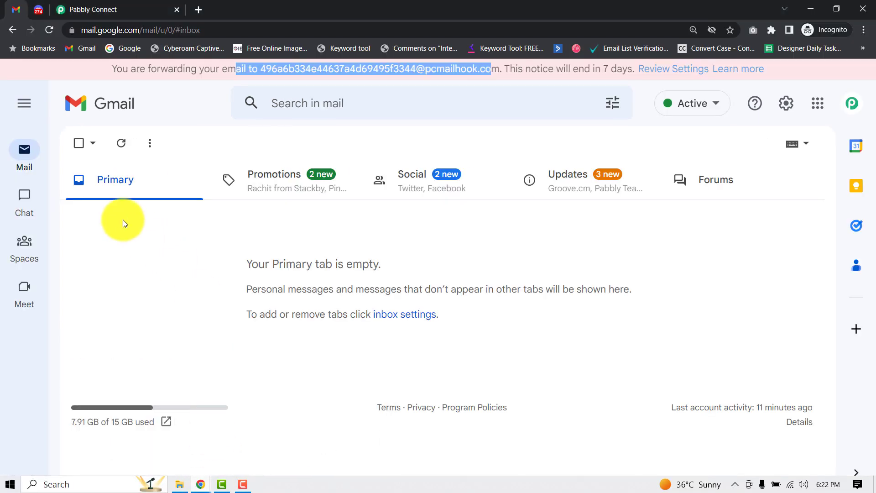
pyautogui.click(87, 10)
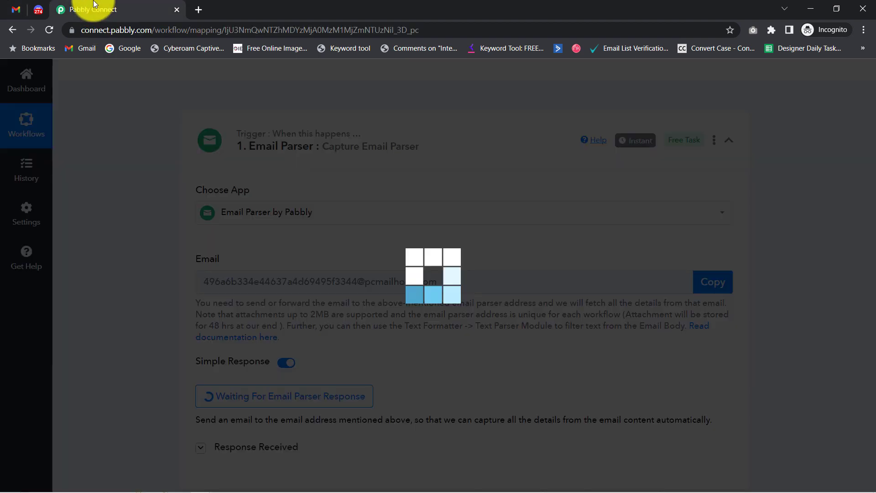
pyautogui.moveTo(873, 151); pyautogui.dragTo(862, 237)
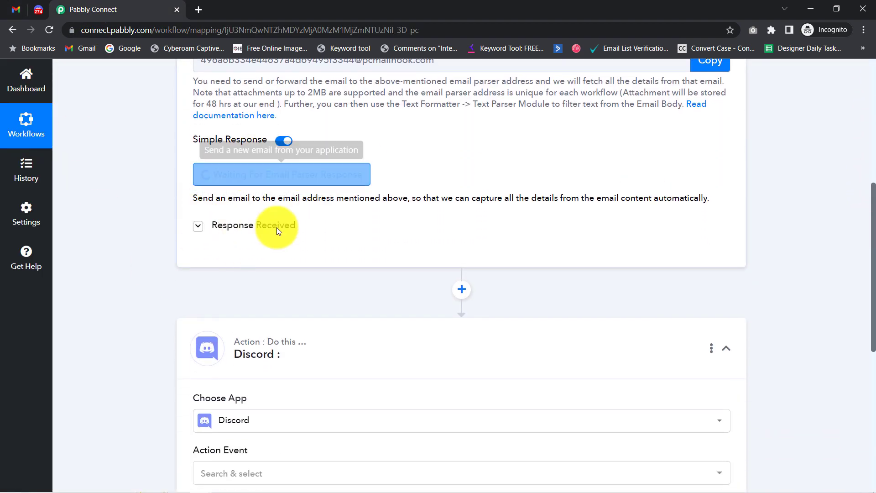
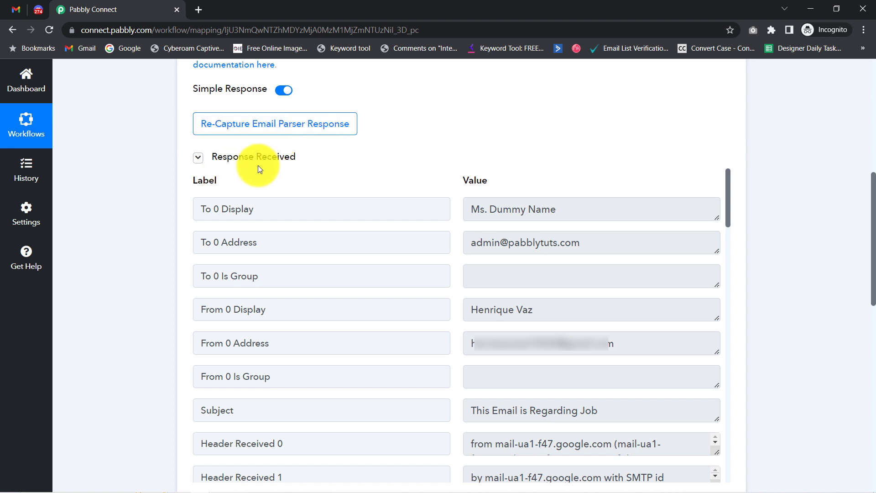
# Step: Point out the parsed recipient name and address, sender name and address, and email subject
pyautogui.moveTo(541, 209); pyautogui.dragTo(441, 214)
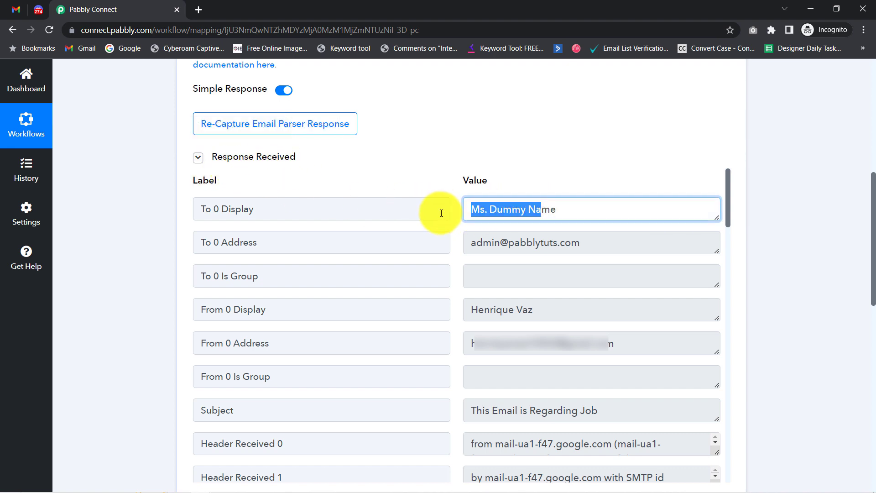
pyautogui.moveTo(550, 242); pyautogui.dragTo(462, 245)
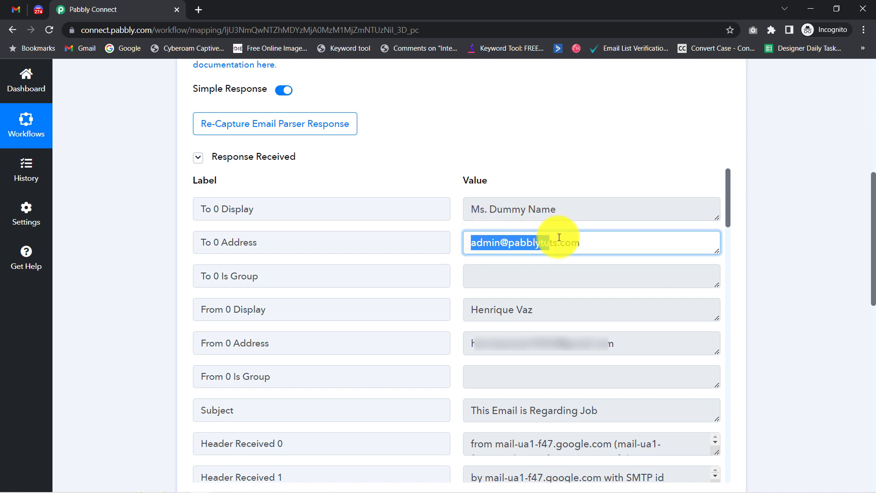
pyautogui.moveTo(540, 301); pyautogui.dragTo(430, 336)
pyautogui.moveTo(559, 343); pyautogui.dragTo(493, 343)
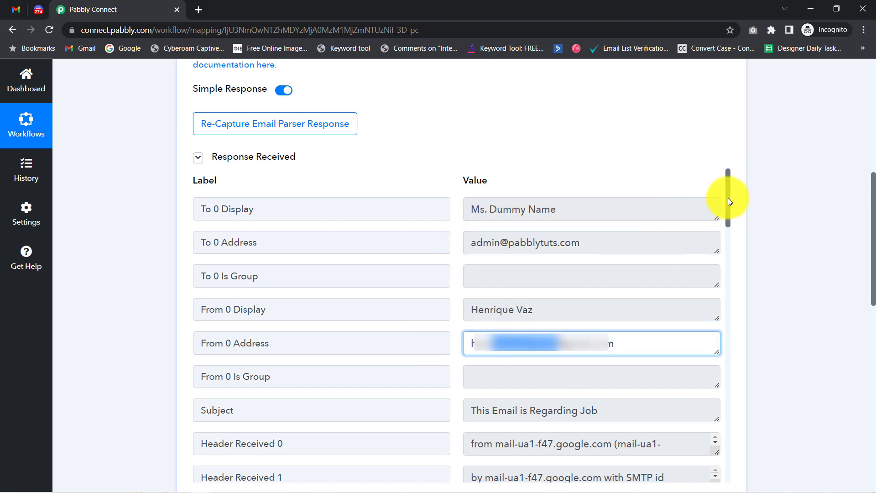
pyautogui.moveTo(728, 201); pyautogui.dragTo(728, 204)
pyautogui.moveTo(512, 391); pyautogui.dragTo(602, 393)
# Step: Enlarge the Body Text box to show the full job-application email
pyautogui.moveTo(727, 176); pyautogui.dragTo(734, 484)
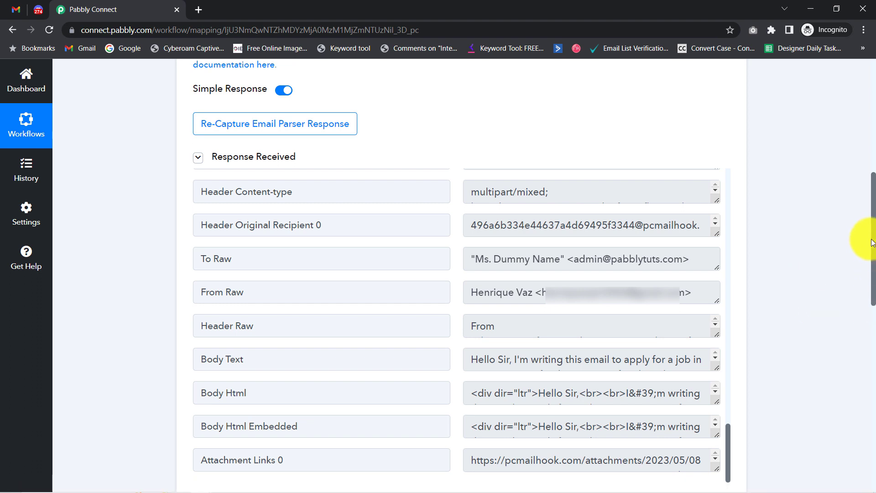
pyautogui.moveTo(872, 241); pyautogui.dragTo(860, 318)
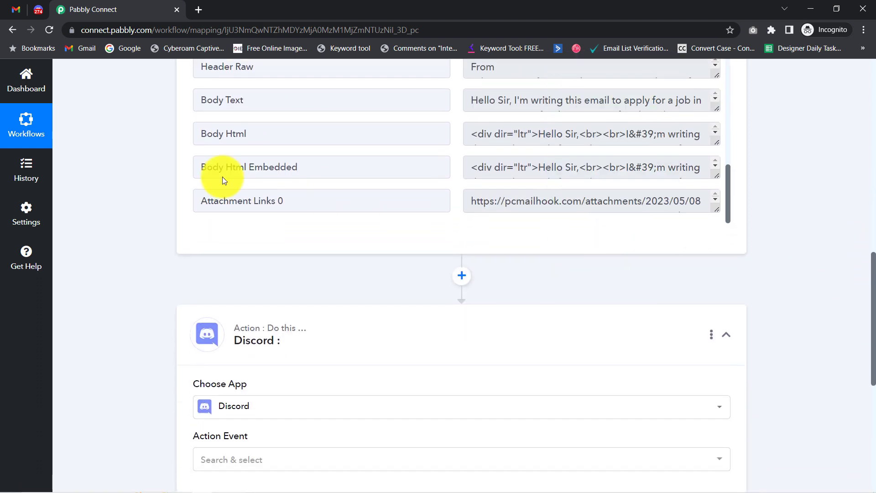
pyautogui.moveTo(225, 100); pyautogui.dragTo(397, 98)
pyautogui.moveTo(716, 110); pyautogui.dragTo(714, 220)
pyautogui.click(538, 99)
pyautogui.moveTo(520, 100); pyautogui.dragTo(561, 135)
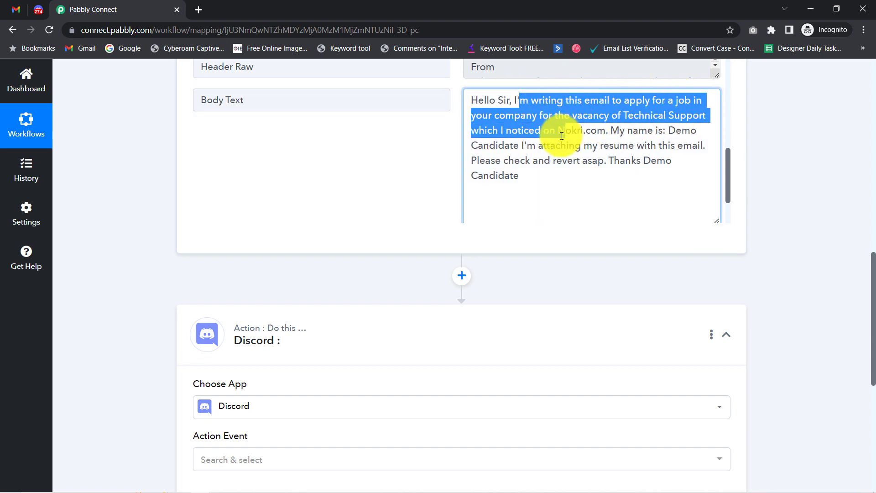
# Step: Select the Attachment Links 0 URL and bring up its context menu
pyautogui.moveTo(728, 176); pyautogui.dragTo(727, 212)
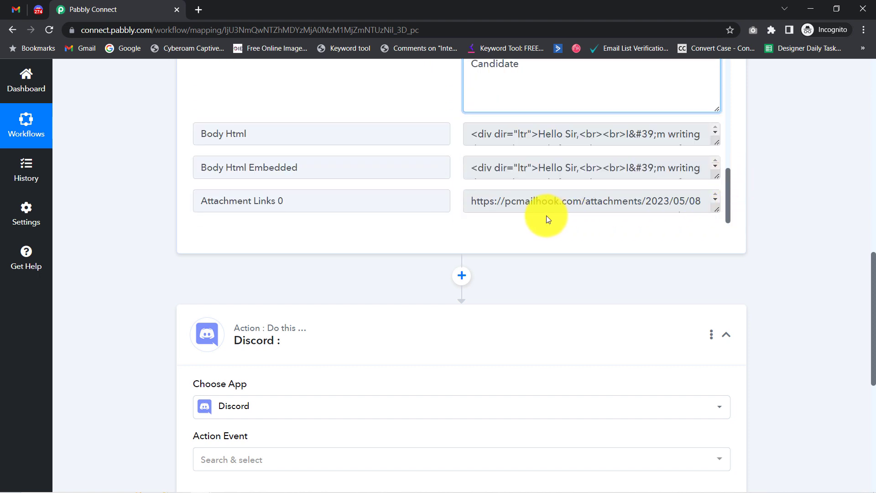
pyautogui.click(502, 204)
pyautogui.hotkey('ctrl', 'a')
pyautogui.rightClick(574, 206)
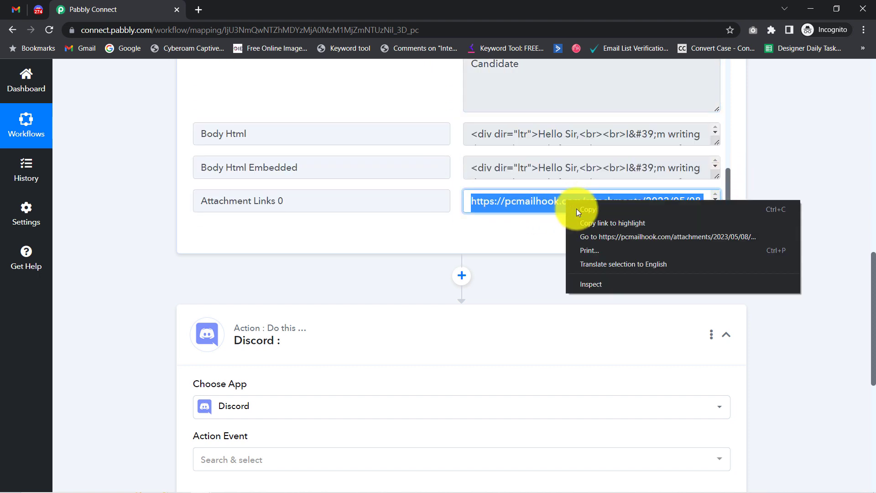
pyautogui.click(580, 237)
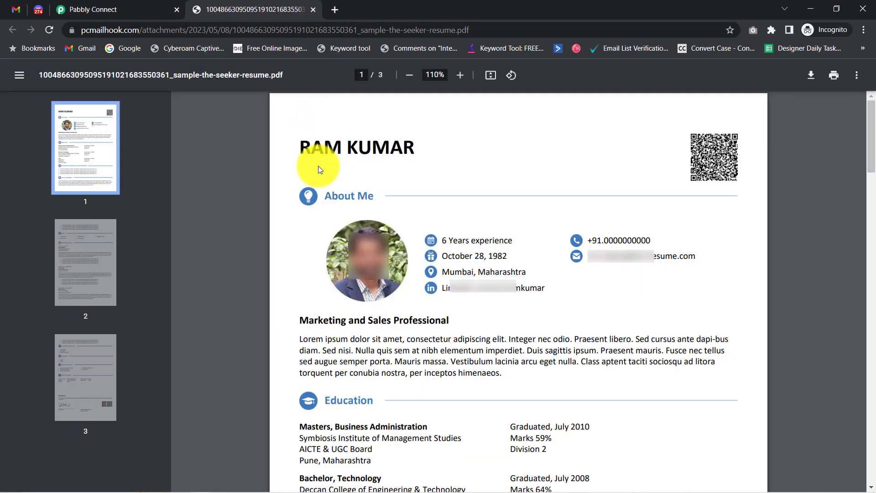
pyautogui.click(312, 9)
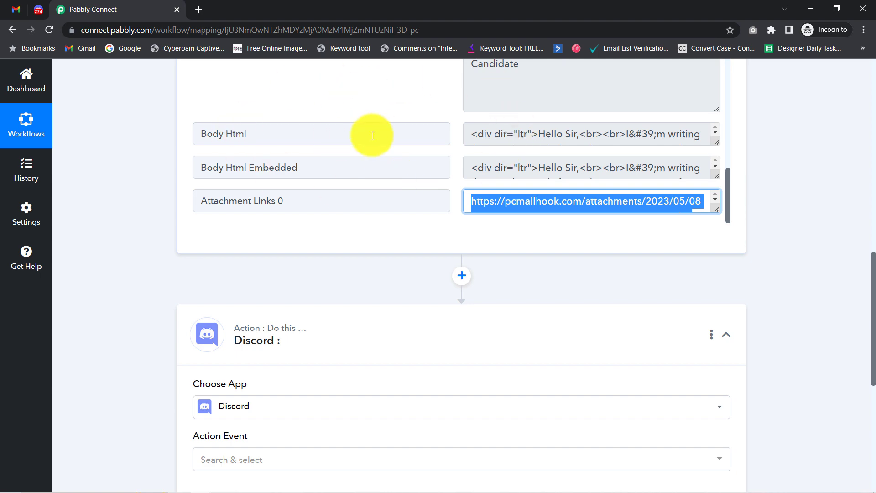
pyautogui.click(14, 8)
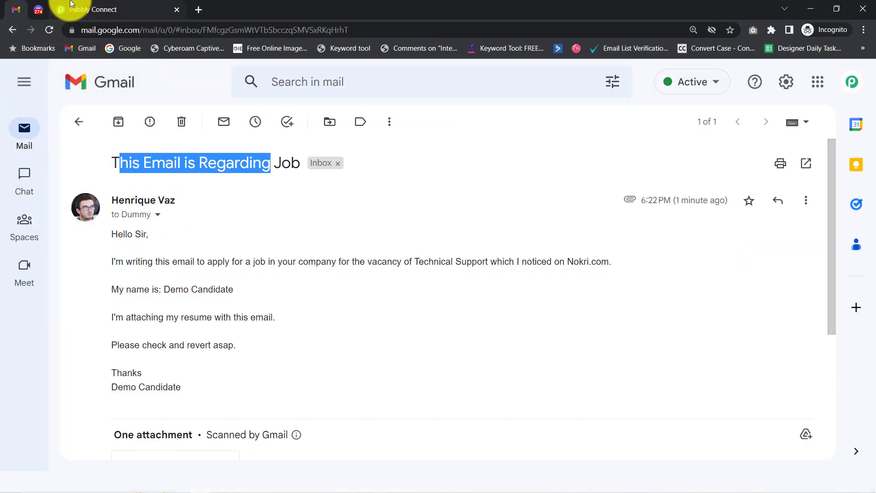
pyautogui.click(71, 5)
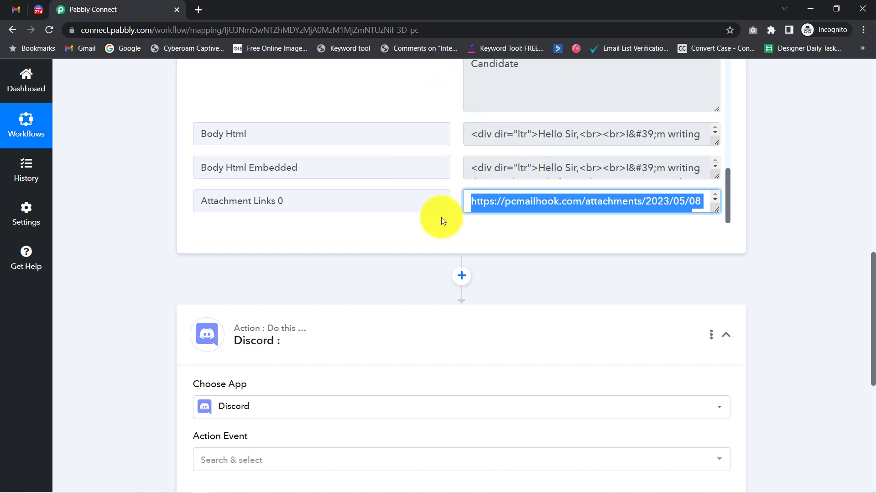
pyautogui.click(18, 5)
pyautogui.click(79, 121)
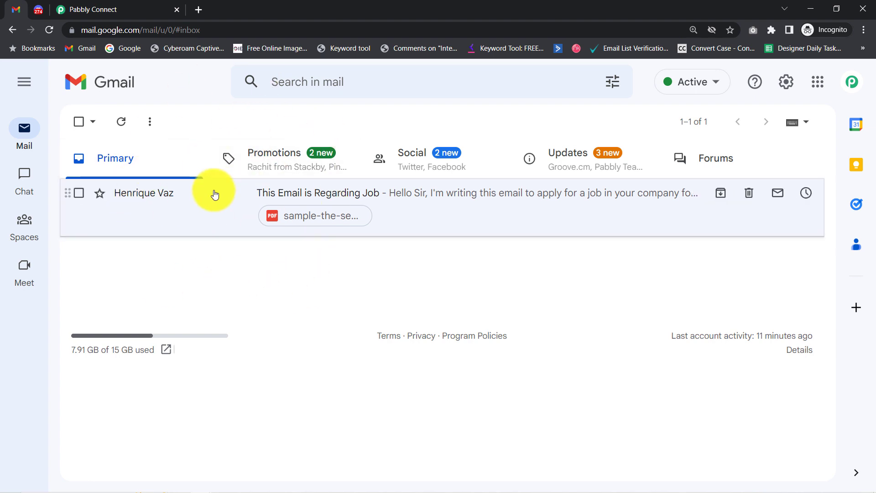
pyautogui.click(115, 4)
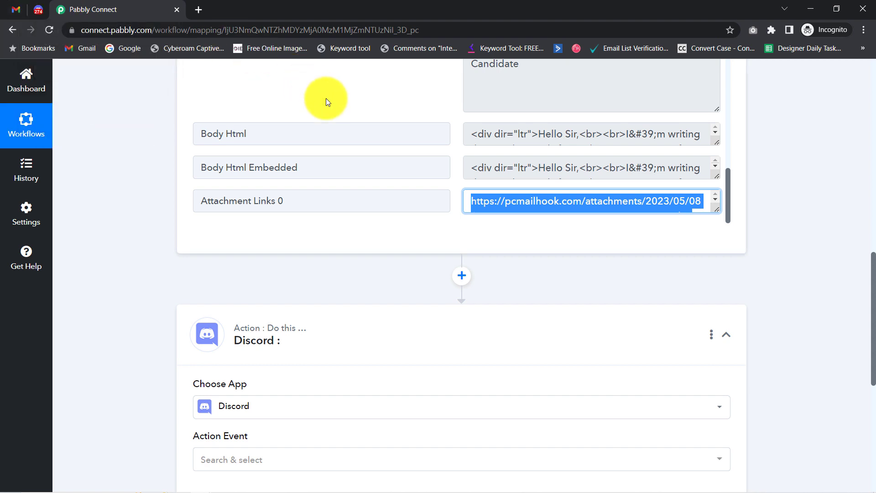
pyautogui.click(16, 10)
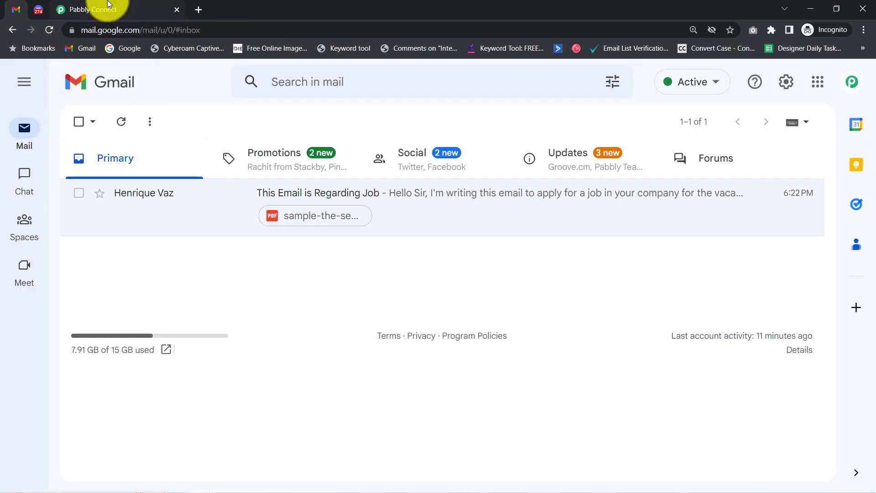
pyautogui.click(102, 10)
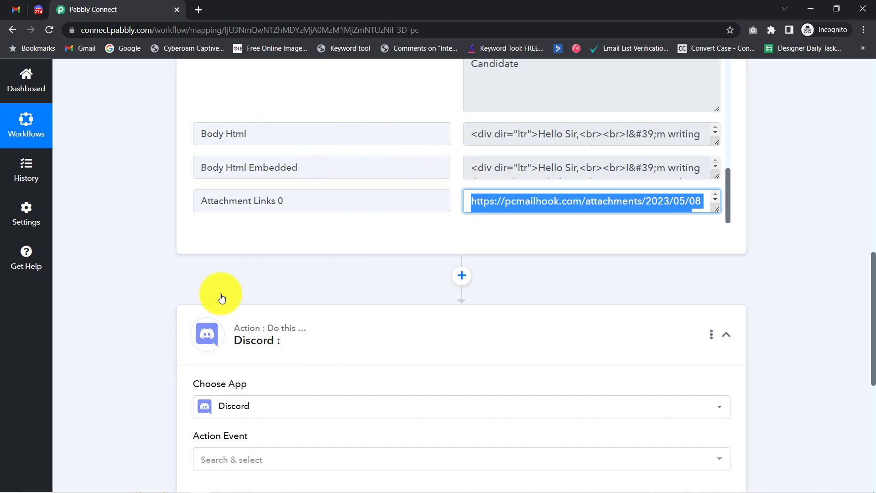
pyautogui.click(16, 9)
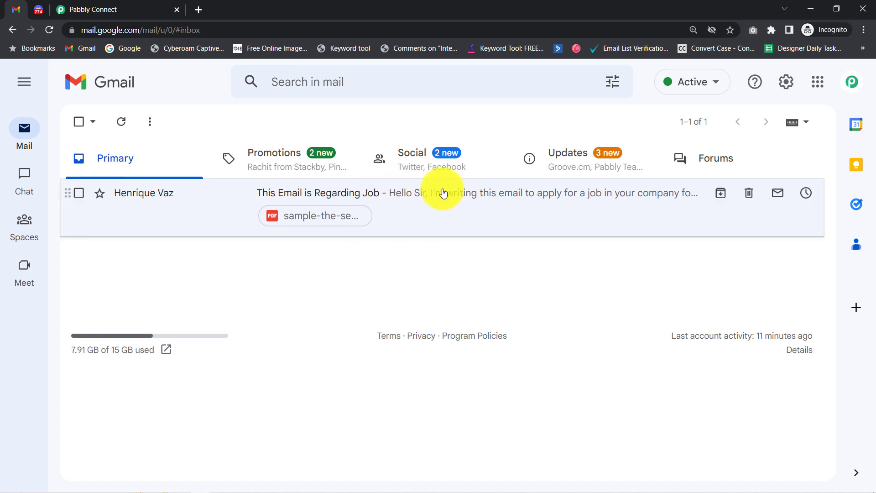
pyautogui.click(430, 193)
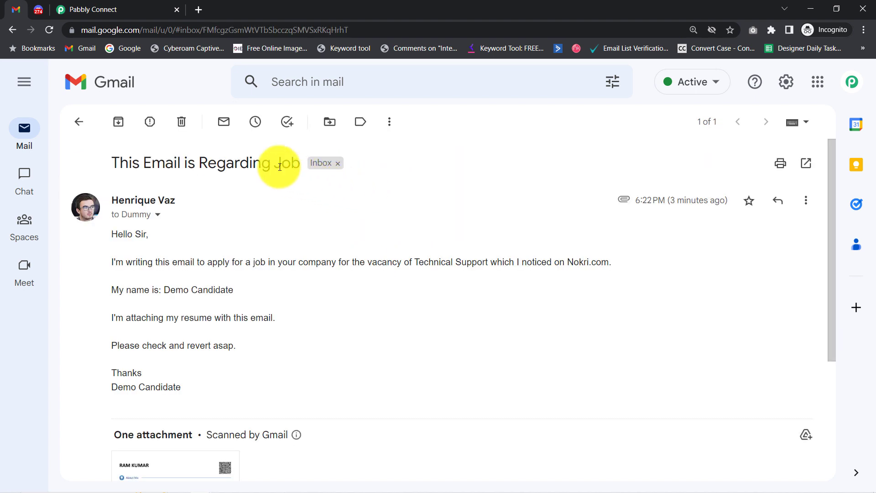
pyautogui.moveTo(276, 167); pyautogui.dragTo(293, 163)
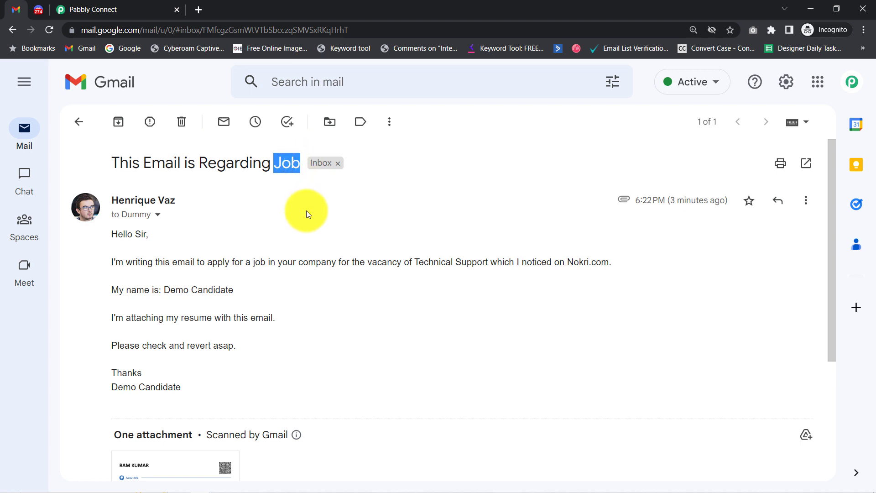
pyautogui.moveTo(368, 263); pyautogui.dragTo(465, 263)
pyautogui.moveTo(574, 265); pyautogui.dragTo(595, 271)
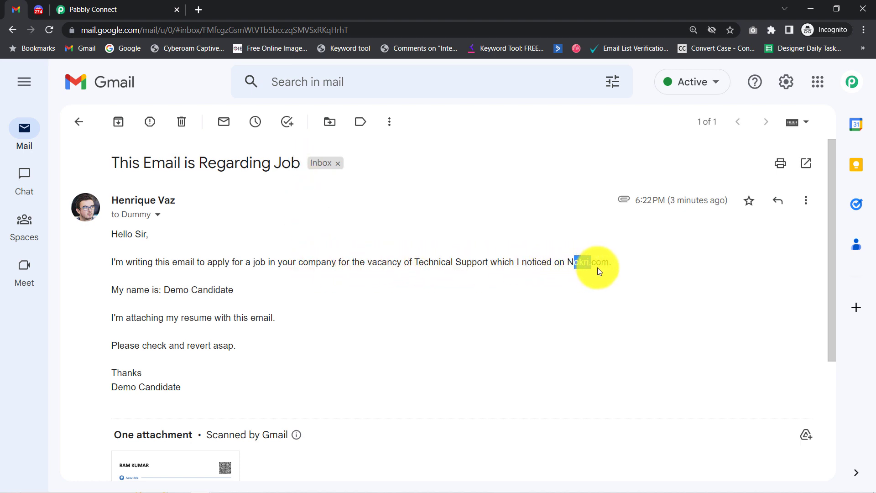
pyautogui.doubleClick(196, 318)
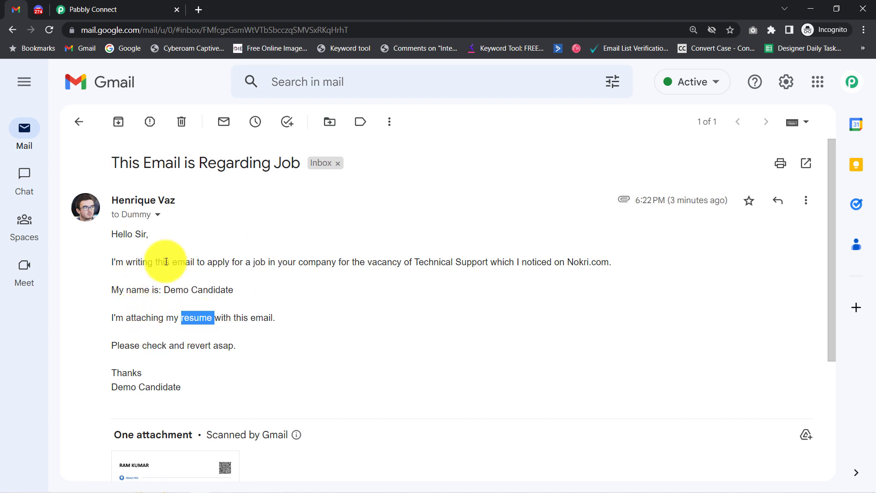
pyautogui.click(98, 8)
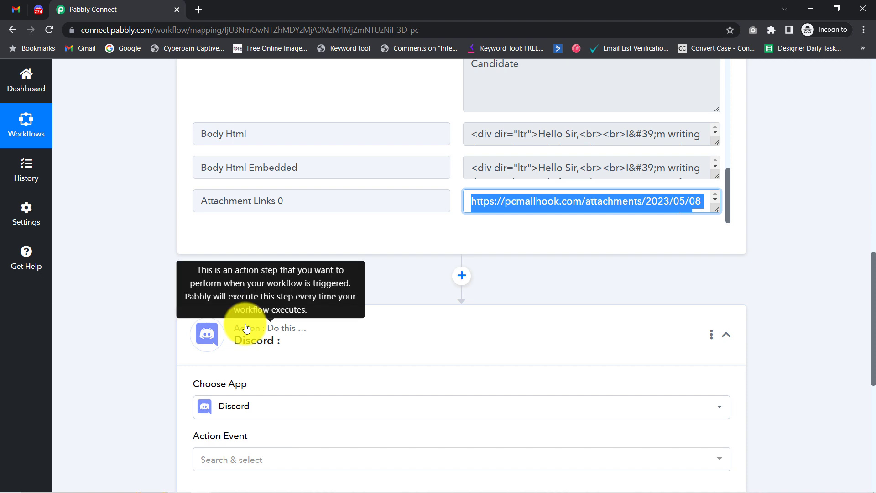
pyautogui.click(461, 279)
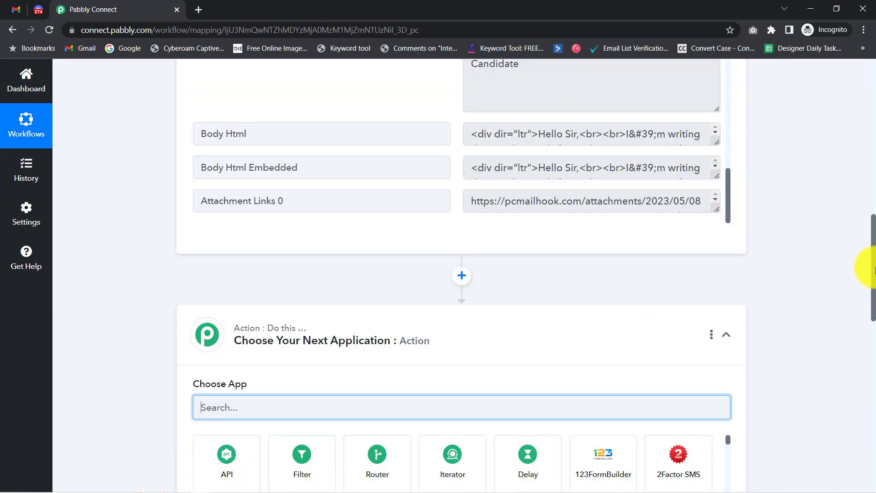
# Step: Make the new action step before Discord a Filter by Pabbly step
pyautogui.moveTo(874, 273); pyautogui.dragTo(870, 313)
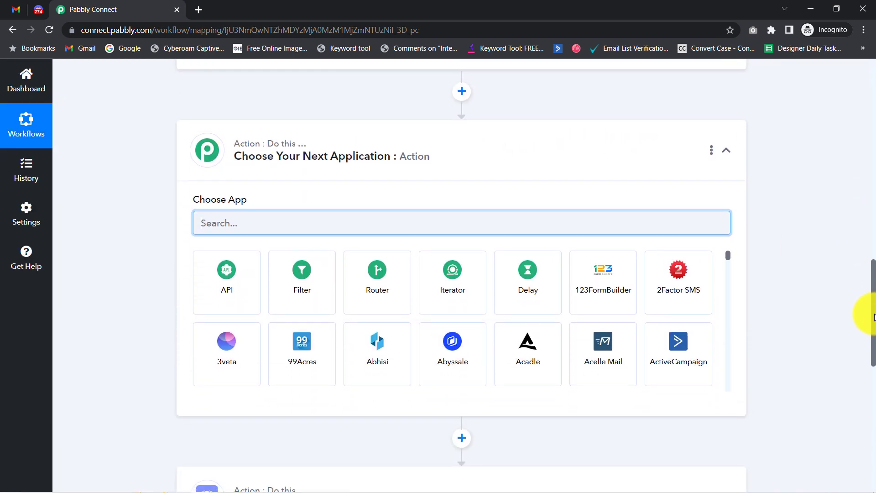
pyautogui.click(297, 283)
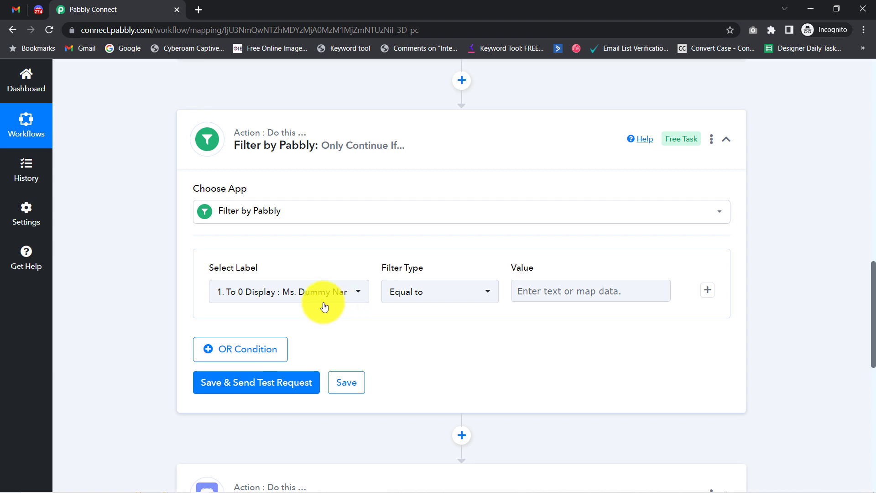
# Step: Highlight the job email's subject, its body from Hello to Thanks, and the words vacancy and Job
pyautogui.click(13, 10)
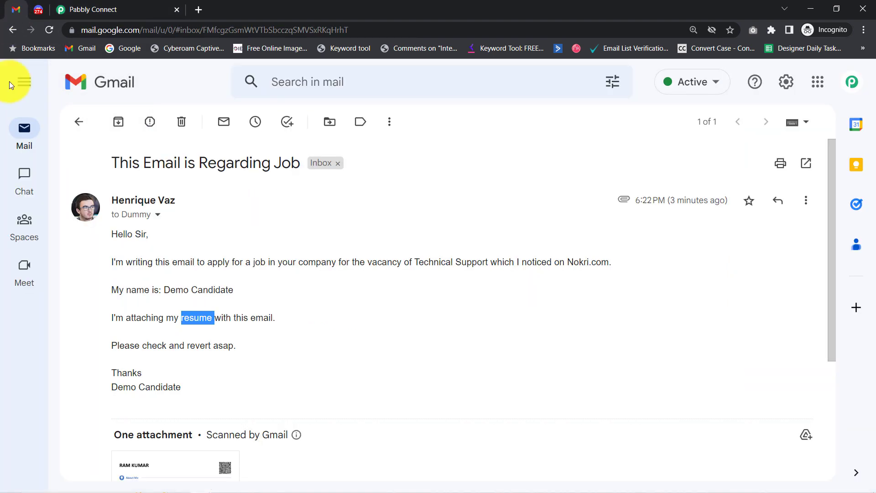
pyautogui.moveTo(128, 169); pyautogui.dragTo(282, 178)
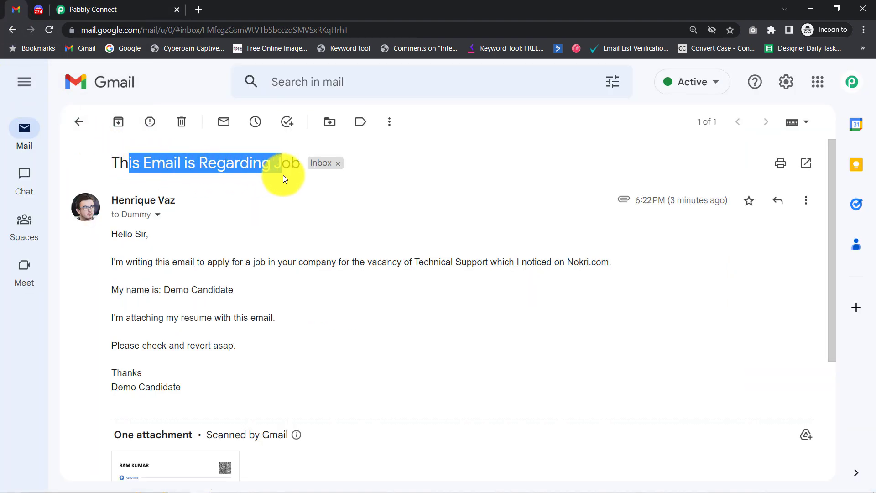
pyautogui.moveTo(110, 234); pyautogui.dragTo(190, 399)
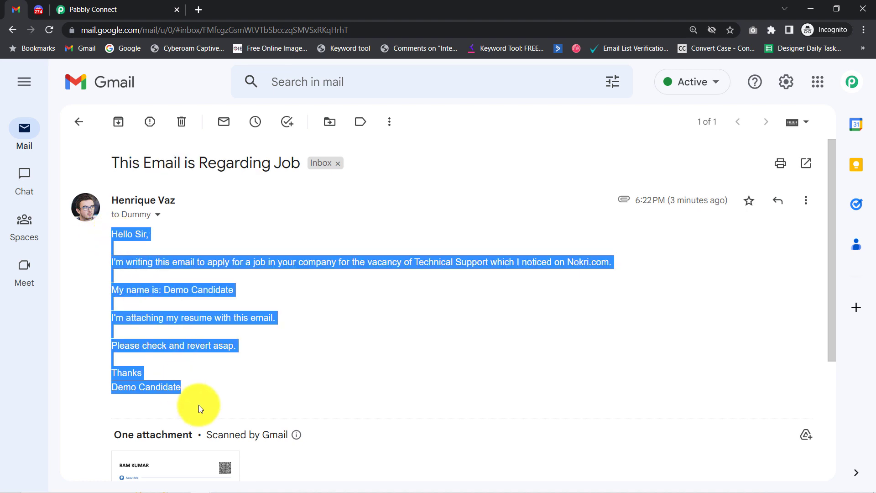
pyautogui.moveTo(128, 166); pyautogui.dragTo(128, 235)
pyautogui.moveTo(140, 267); pyautogui.dragTo(148, 371)
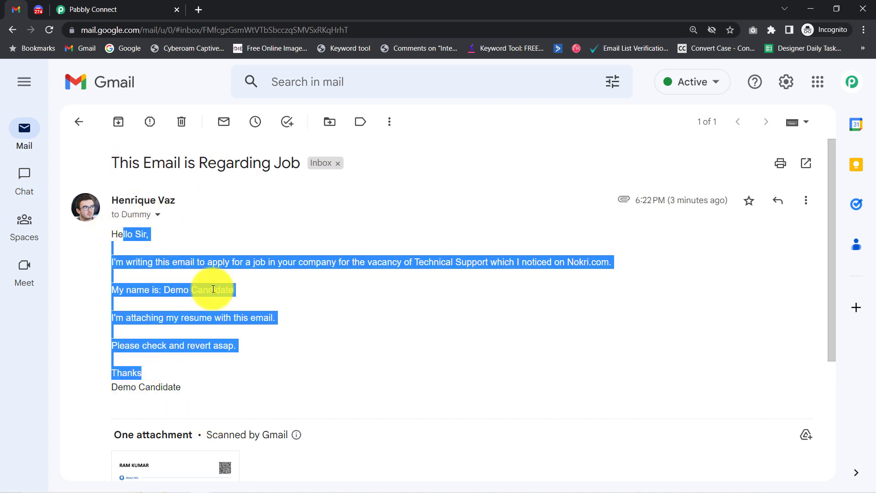
pyautogui.click(376, 278)
pyautogui.doubleClick(385, 262)
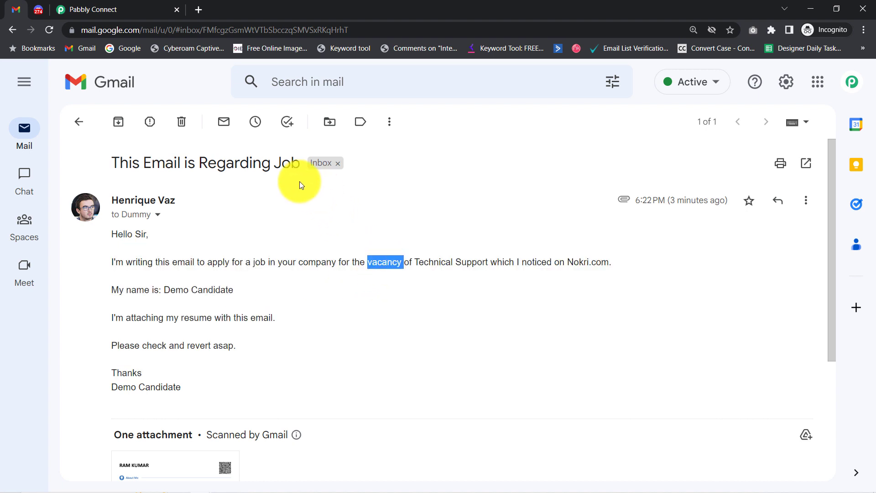
pyautogui.doubleClick(286, 166)
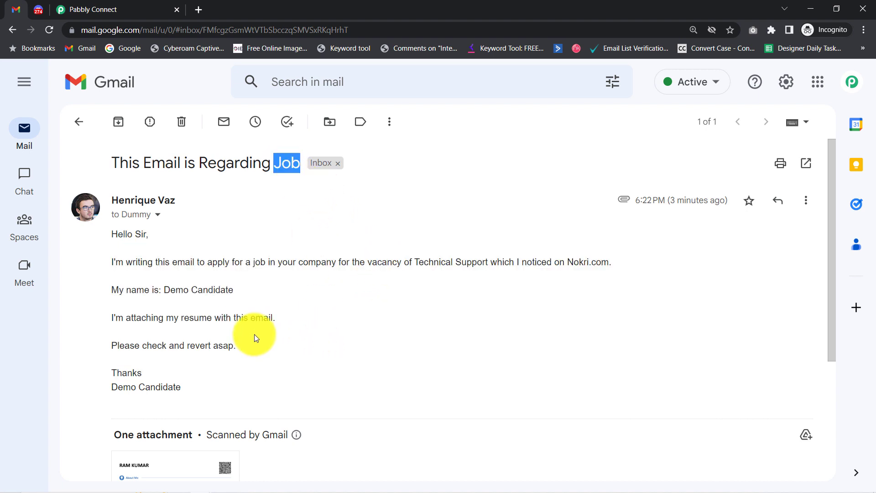
pyautogui.click(82, 10)
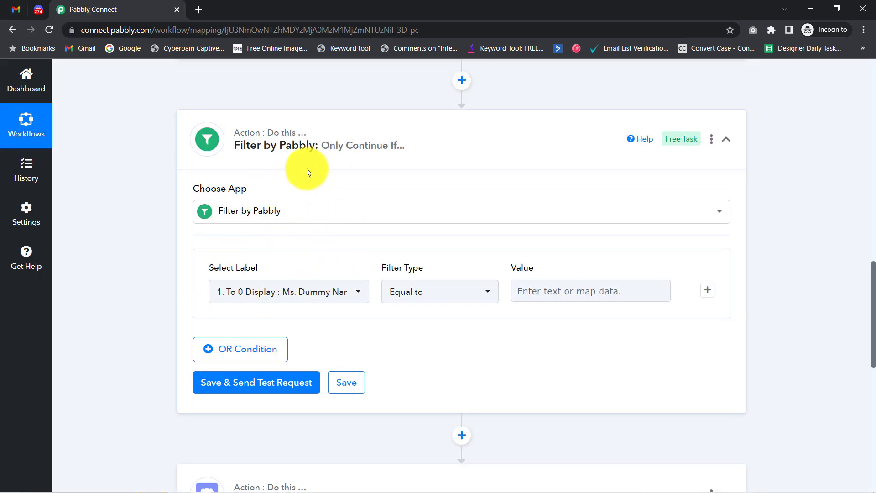
# Step: Set the filter condition to 1. Subject, Contains, value 'job'
pyautogui.click(347, 297)
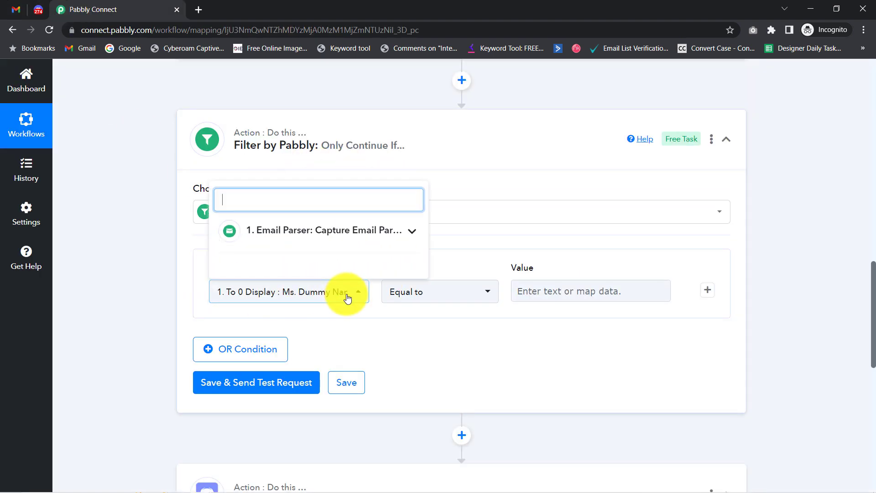
pyautogui.click(391, 234)
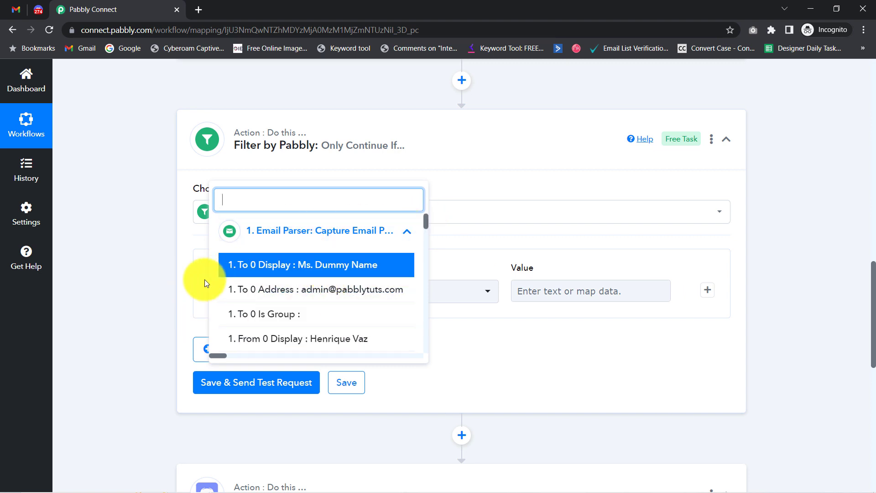
pyautogui.click(162, 293)
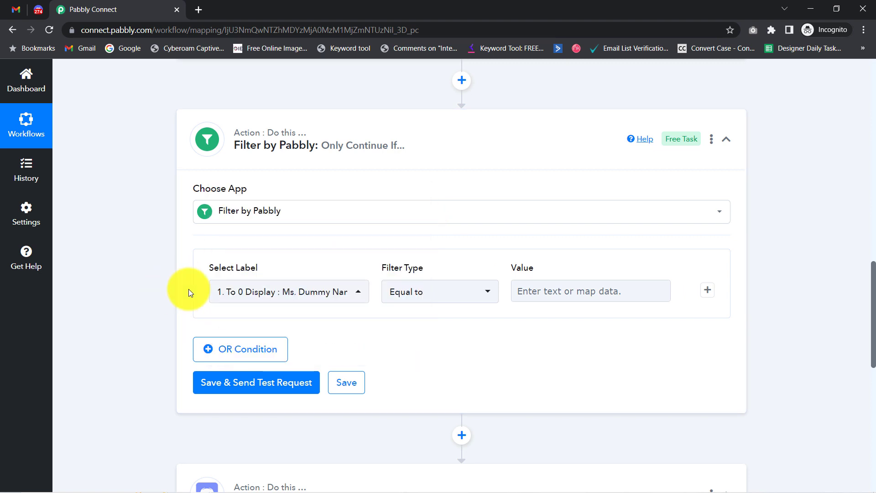
pyautogui.click(288, 296)
pyautogui.write('subje')
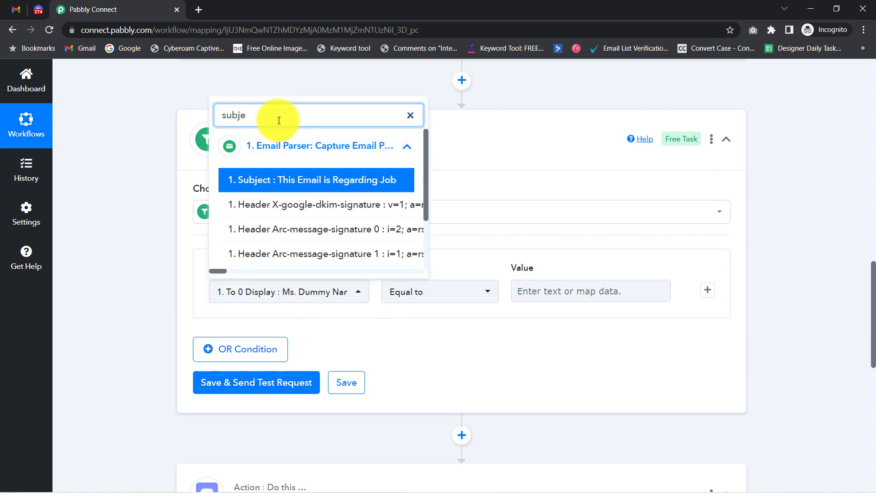
pyautogui.click(322, 182)
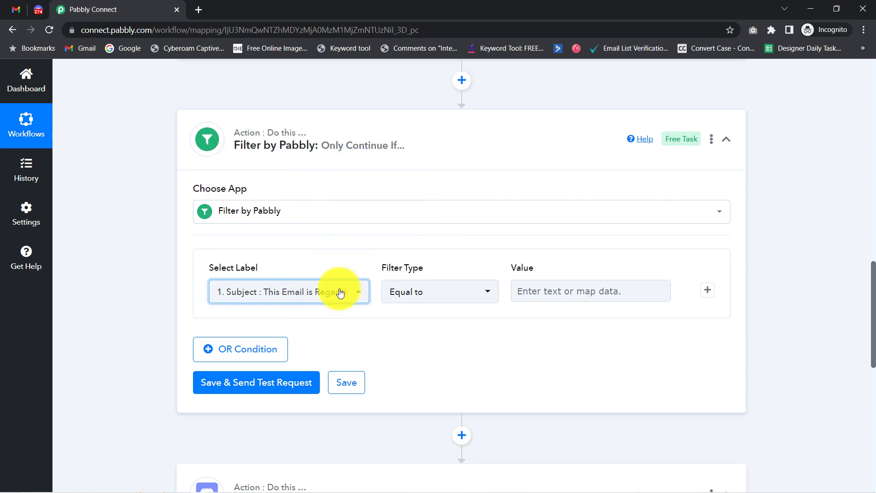
pyautogui.click(411, 297)
pyautogui.click(406, 189)
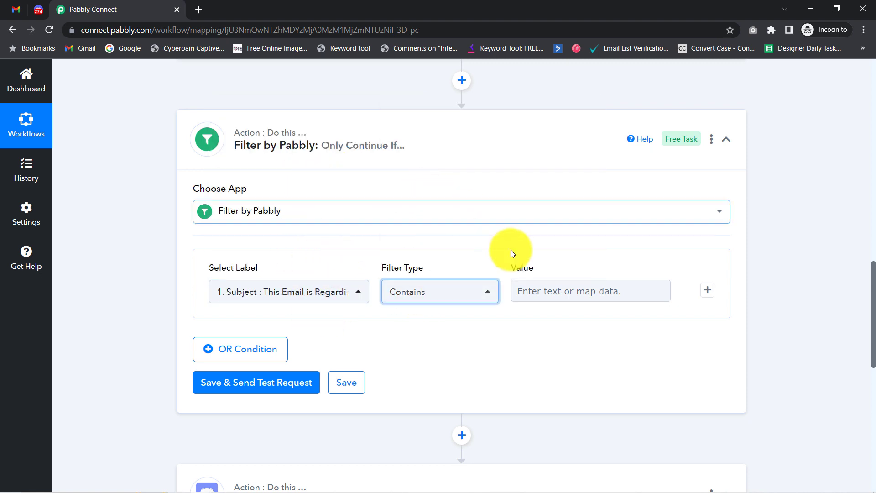
pyautogui.click(551, 290)
pyautogui.write('job')
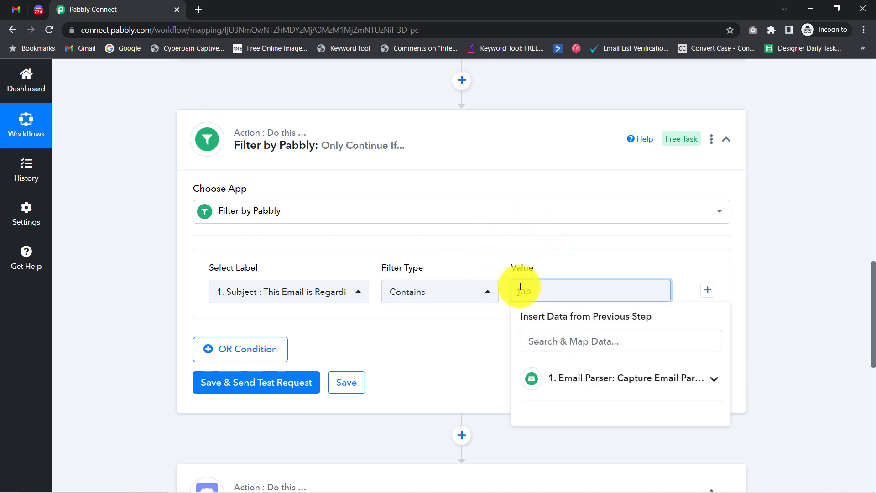
pyautogui.click(450, 328)
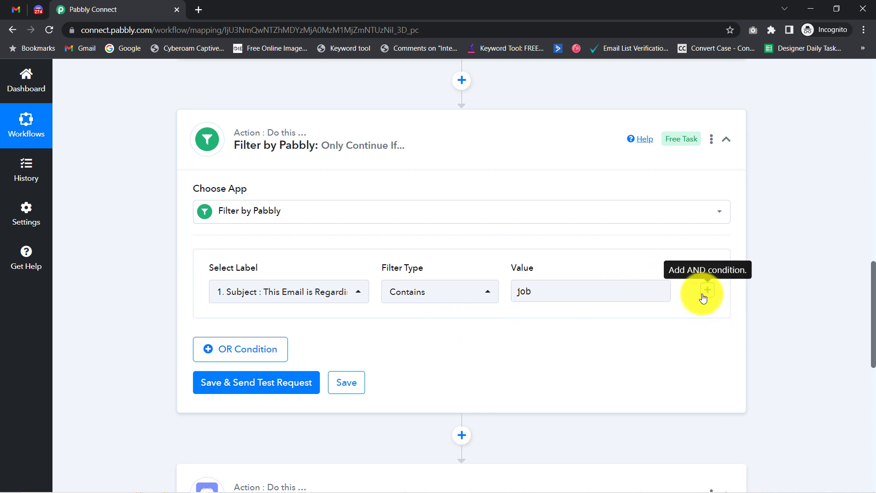
# Step: Add an OR rule for Subject Contains 'resume', then add a third empty OR row
pyautogui.click(219, 359)
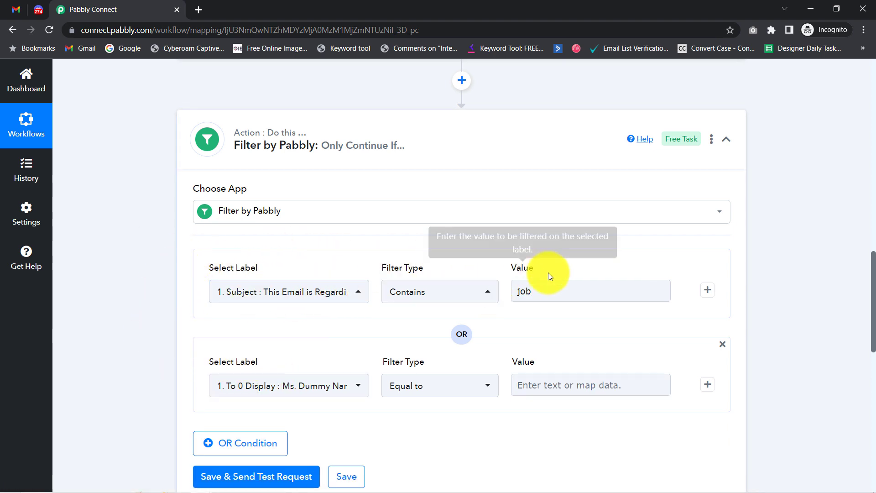
pyautogui.click(248, 389)
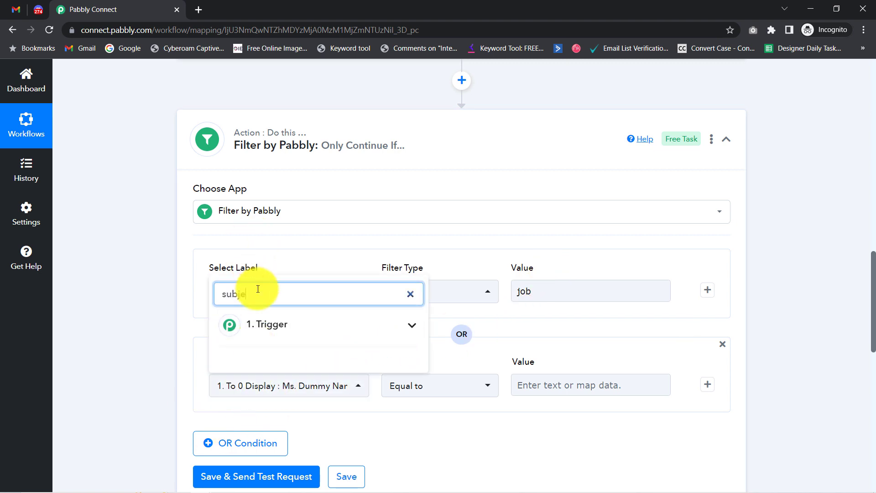
pyautogui.click(274, 325)
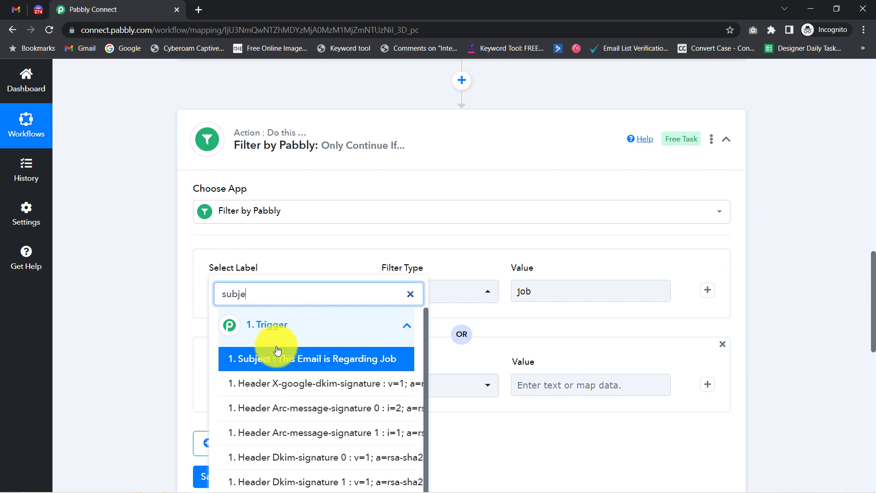
pyautogui.click(292, 359)
pyautogui.click(426, 385)
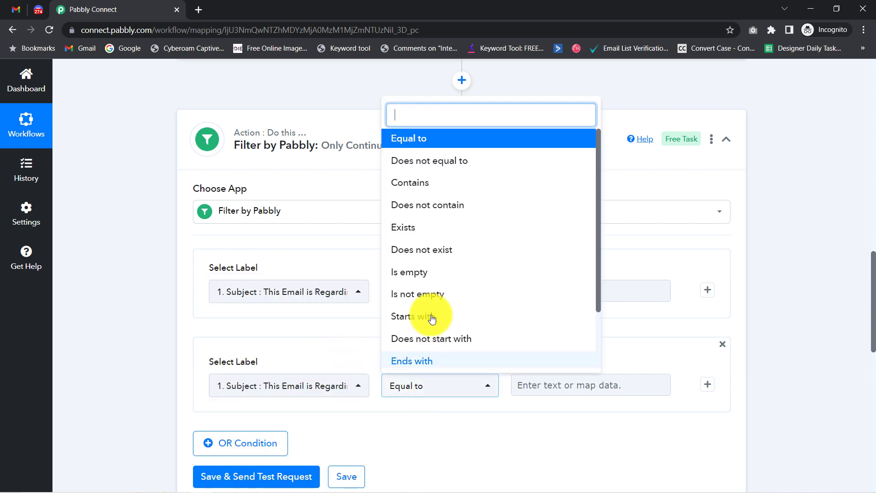
pyautogui.click(401, 181)
pyautogui.click(569, 385)
pyautogui.write('re')
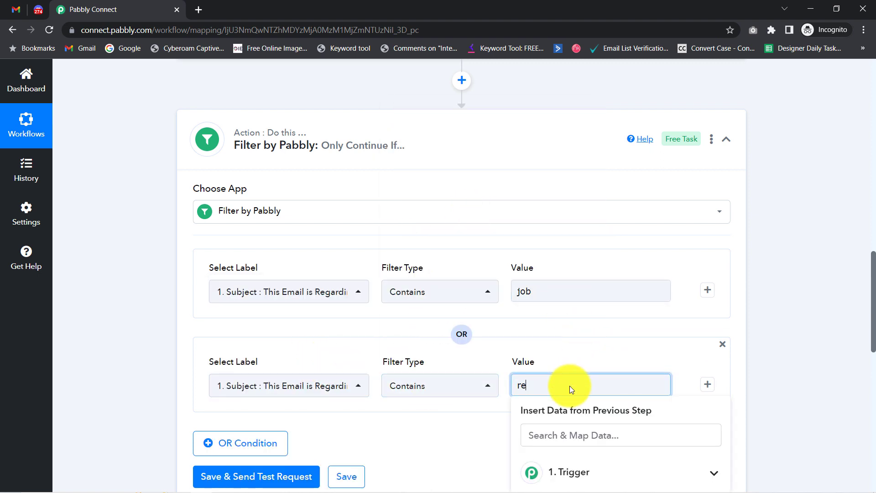
pyautogui.write('sume')
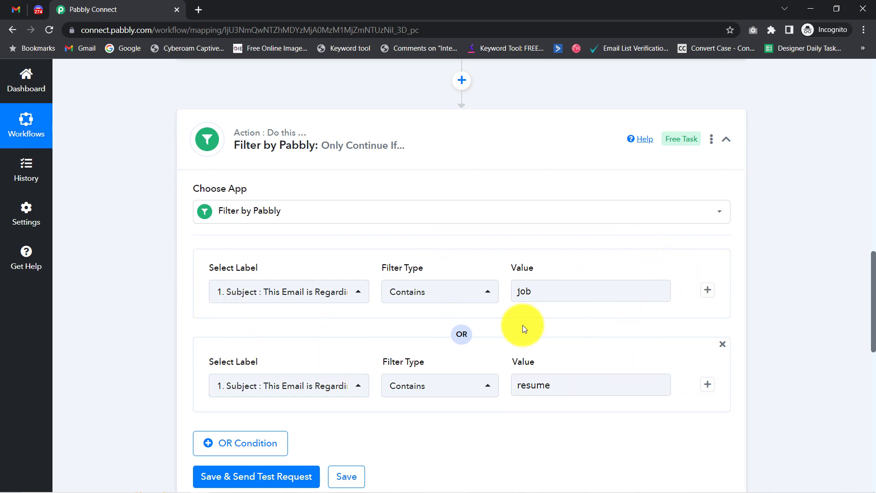
pyautogui.moveTo(873, 279); pyautogui.dragTo(874, 318)
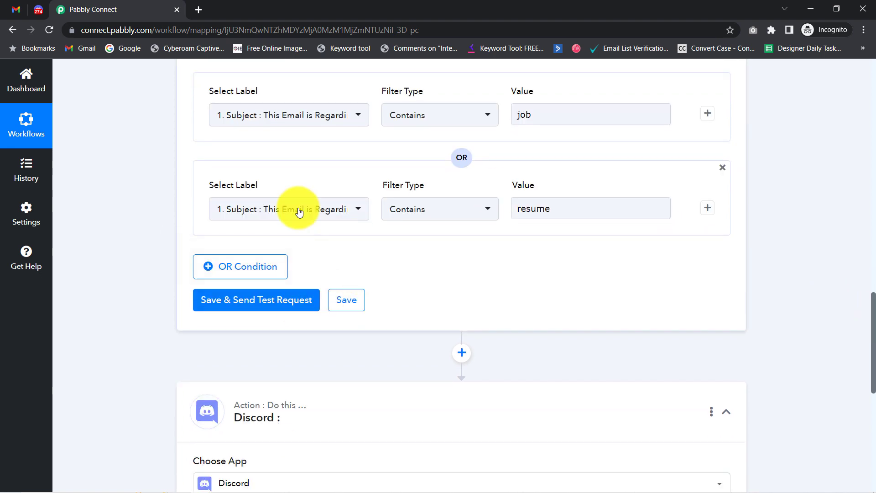
pyautogui.click(221, 276)
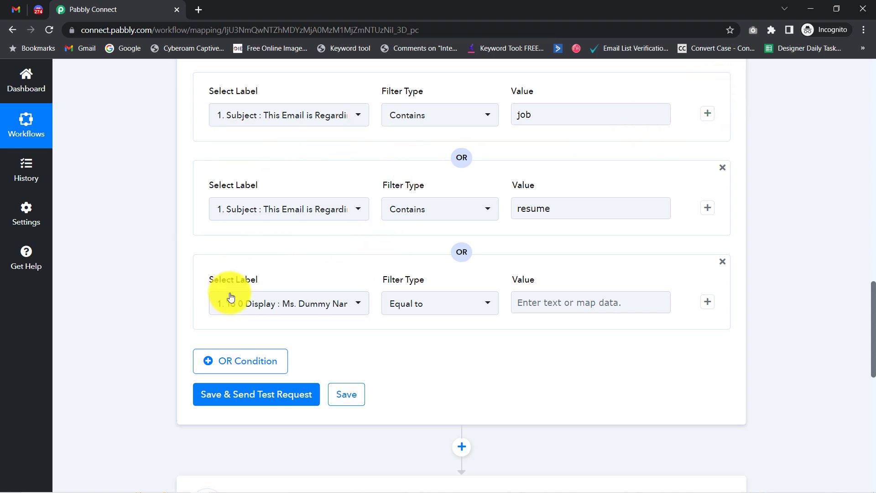
# Step: Set the third OR rule to 1. Body Text, Contains, value 'job'
pyautogui.click(278, 304)
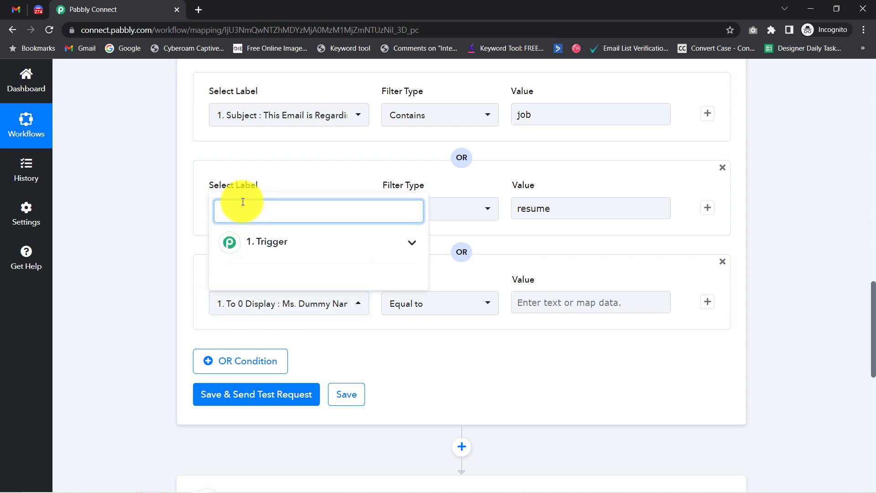
pyautogui.write('bod')
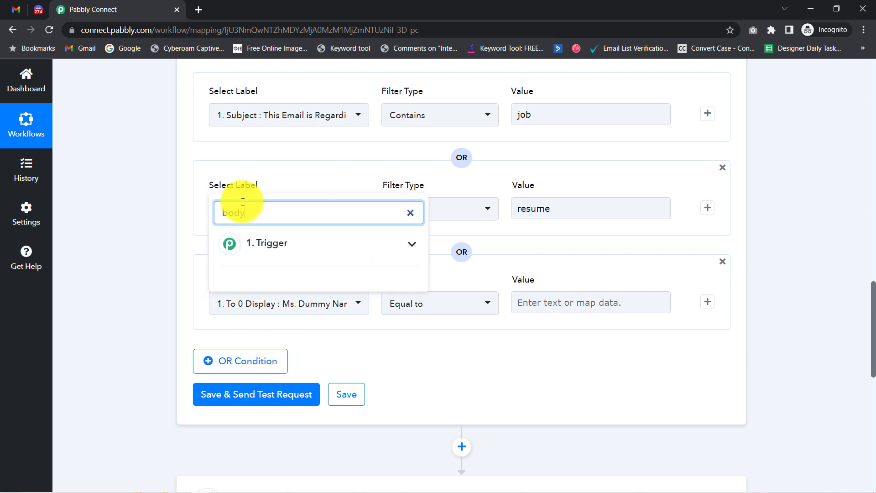
pyautogui.write('y')
pyautogui.click(254, 242)
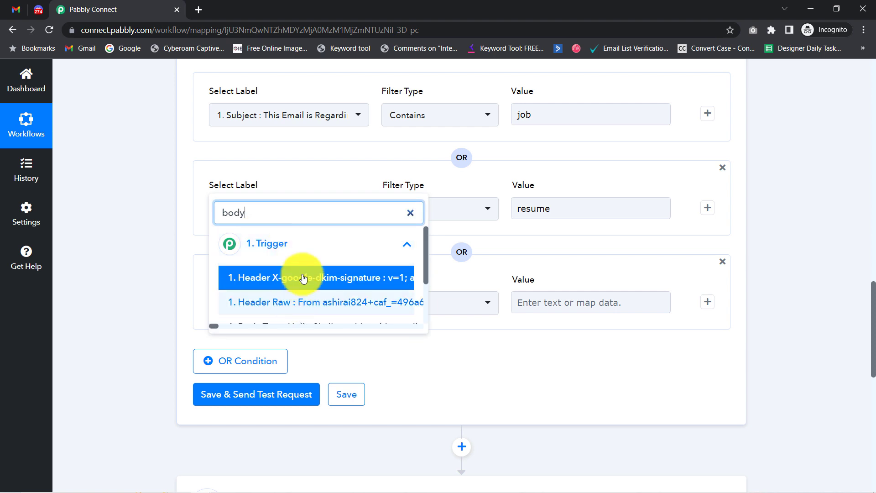
pyautogui.write('te')
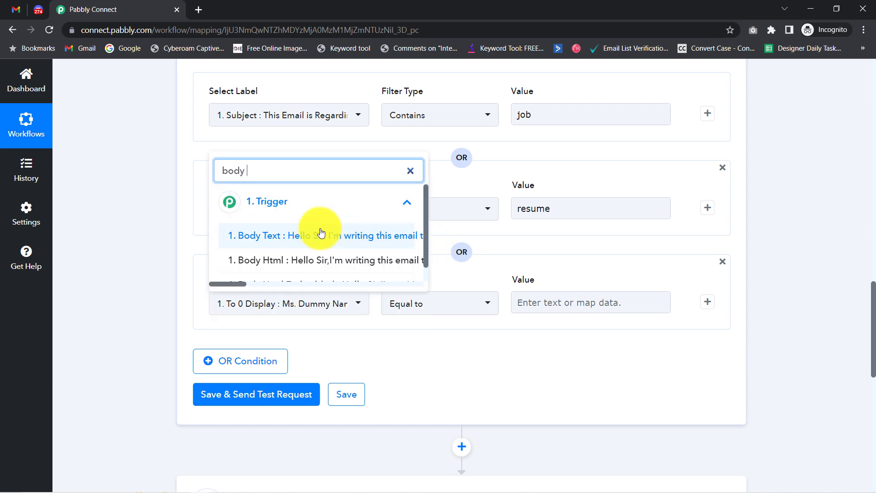
pyautogui.write('x')
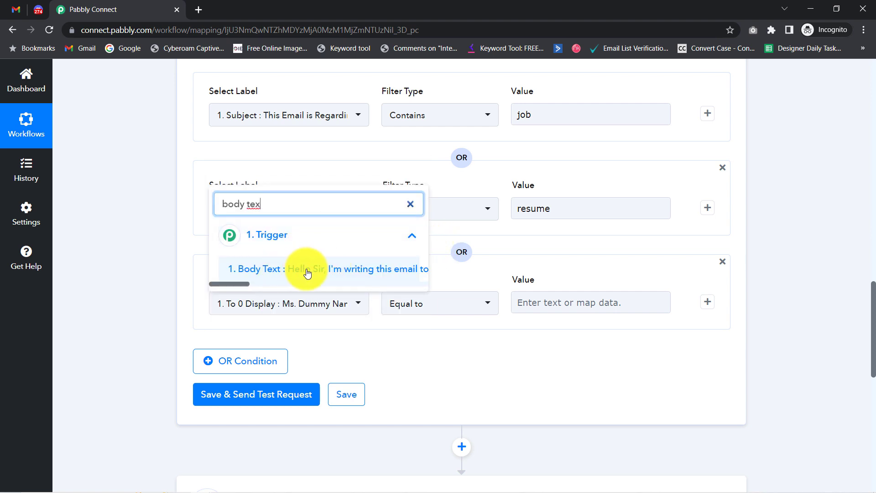
pyautogui.click(305, 274)
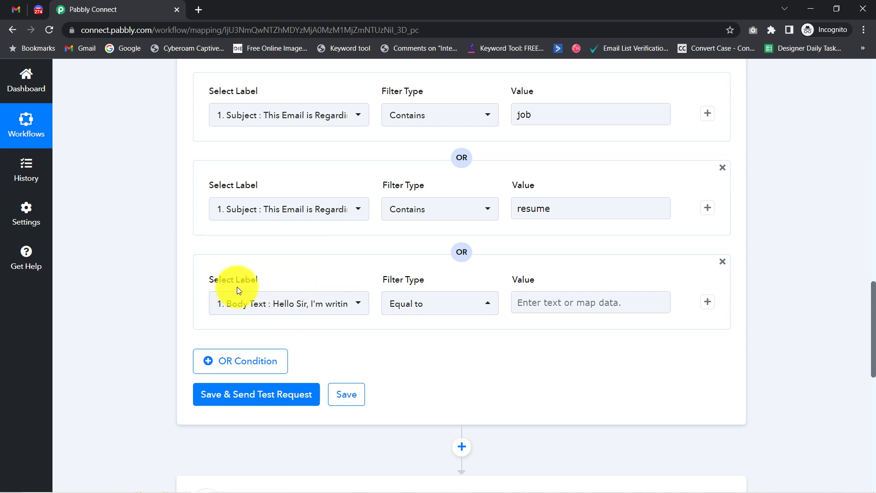
pyautogui.click(405, 302)
pyautogui.click(401, 184)
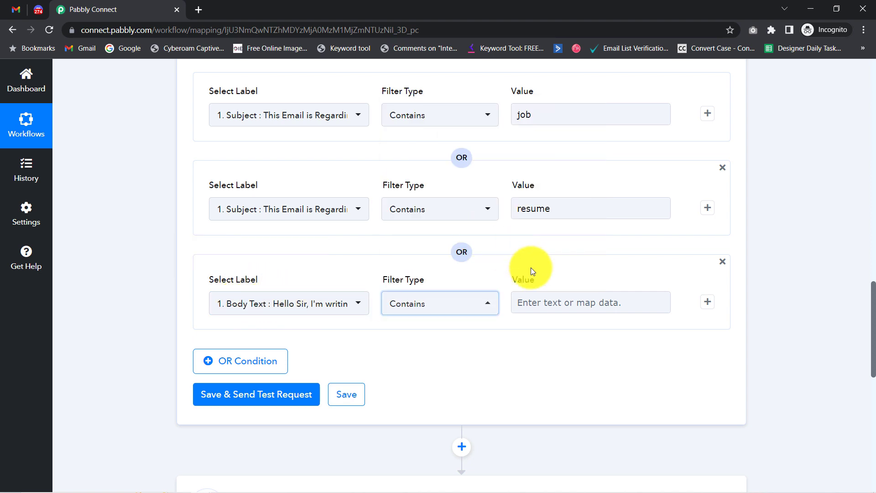
pyautogui.click(558, 305)
pyautogui.write('job')
pyautogui.click(286, 326)
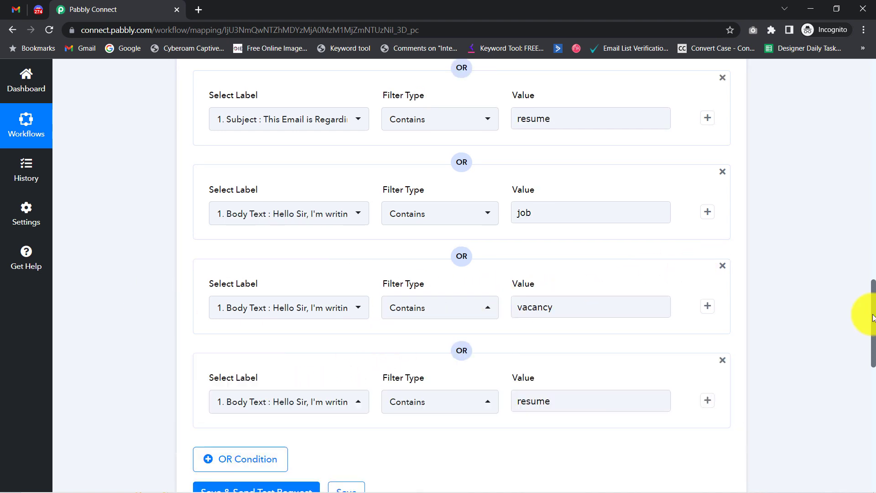
# Step: Review the Body Text rules for job, vacancy and resume and the Condition is true test result
pyautogui.moveTo(872, 303); pyautogui.dragTo(872, 325)
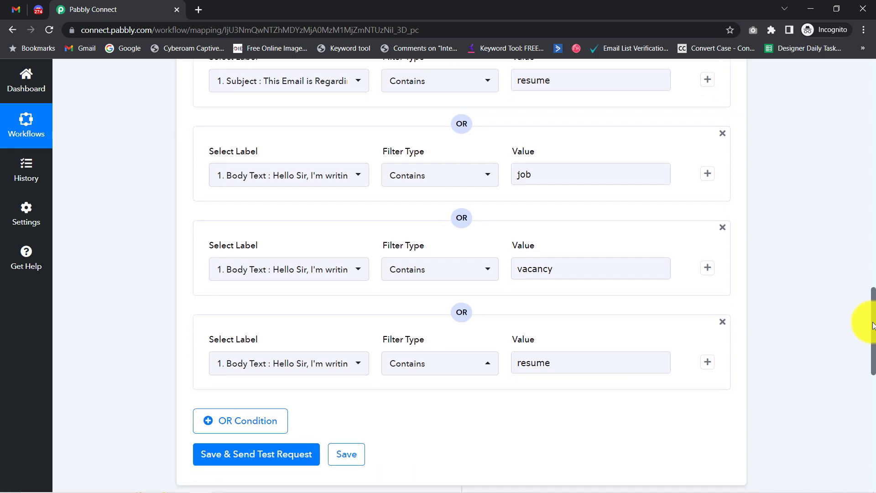
pyautogui.click(239, 179)
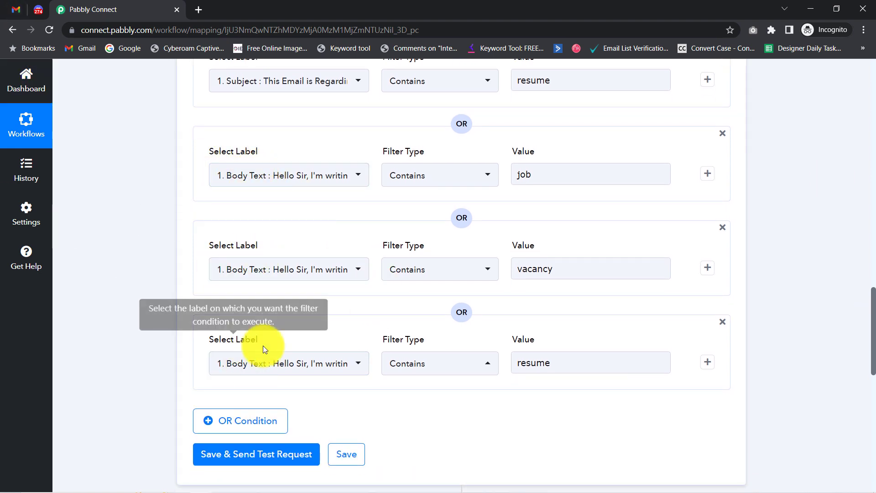
pyautogui.moveTo(531, 175); pyautogui.dragTo(508, 177)
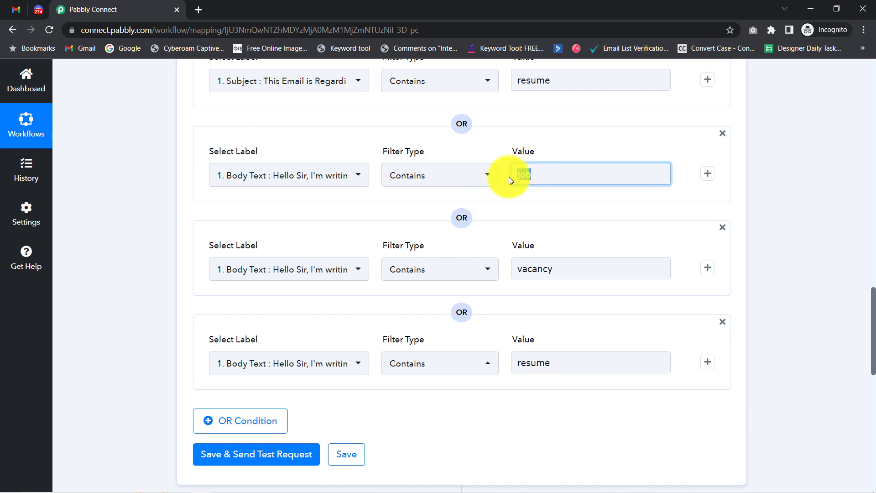
pyautogui.click(484, 248)
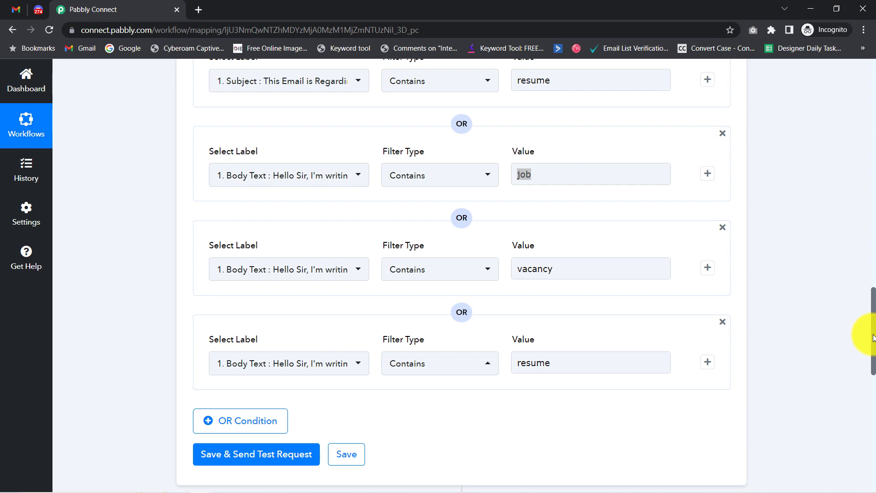
pyautogui.scroll(3, 872, 328)
pyautogui.scroll(2, 872, 311)
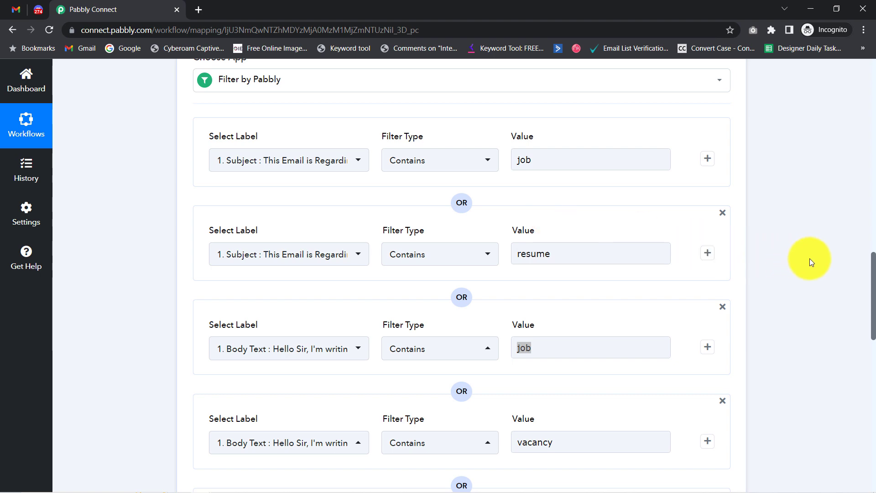
pyautogui.moveTo(866, 276); pyautogui.dragTo(866, 351)
pyautogui.click(225, 260)
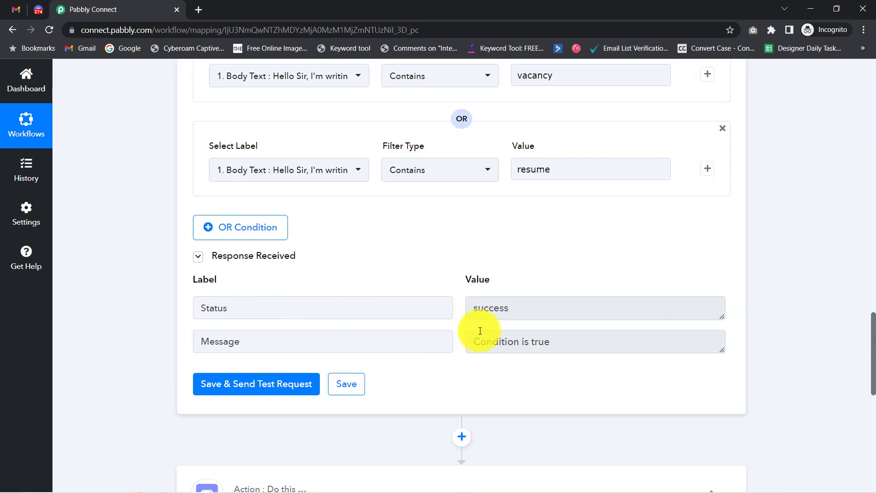
pyautogui.moveTo(551, 341); pyautogui.dragTo(487, 343)
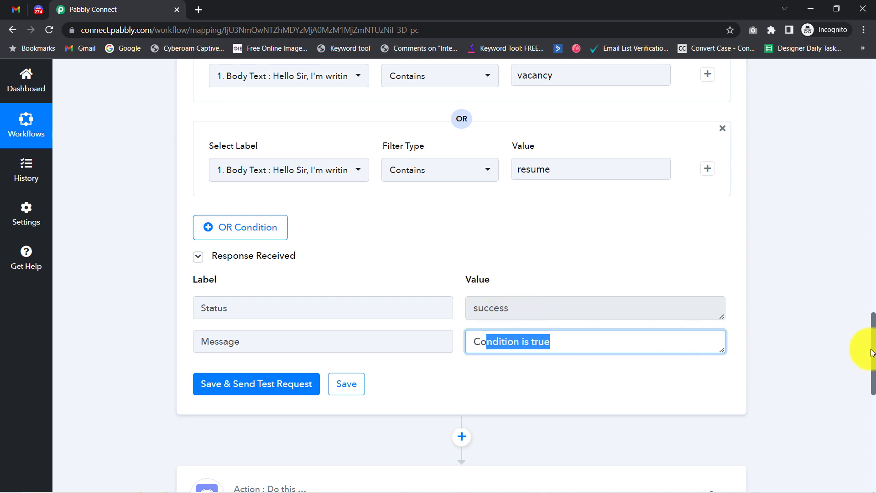
pyautogui.scroll(5, 871, 354)
pyautogui.doubleClick(572, 247)
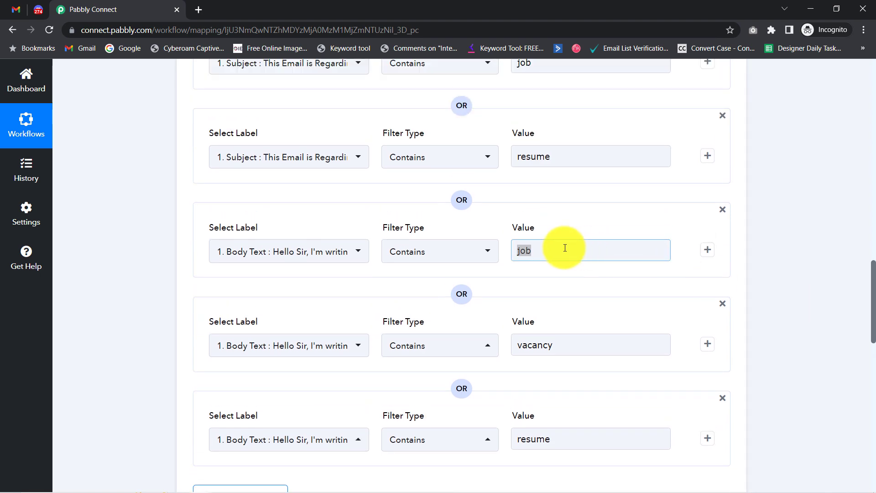
pyautogui.moveTo(870, 289); pyautogui.dragTo(865, 82)
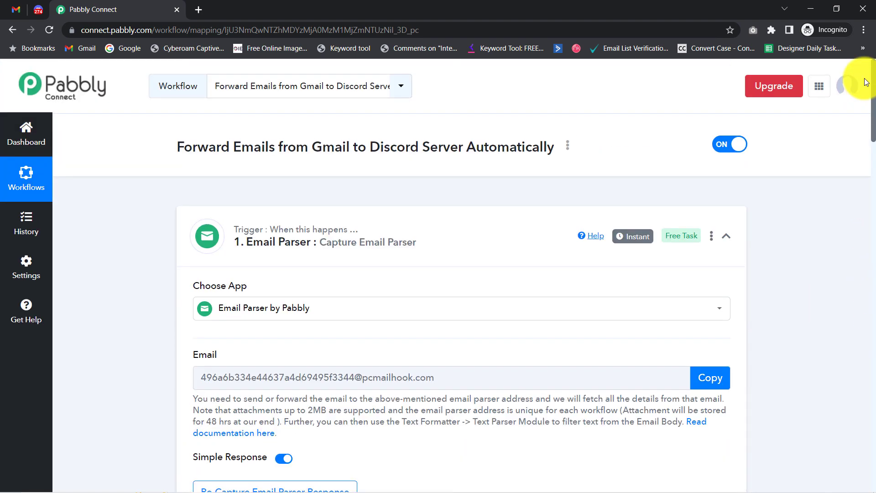
pyautogui.scroll(-5, 866, 121)
pyautogui.scroll(-5, 549, 192)
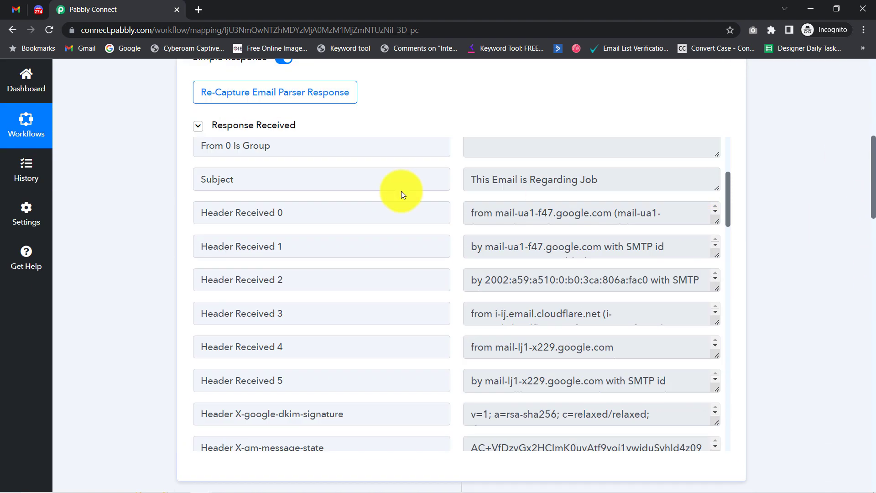
pyautogui.moveTo(218, 179); pyautogui.dragTo(246, 179)
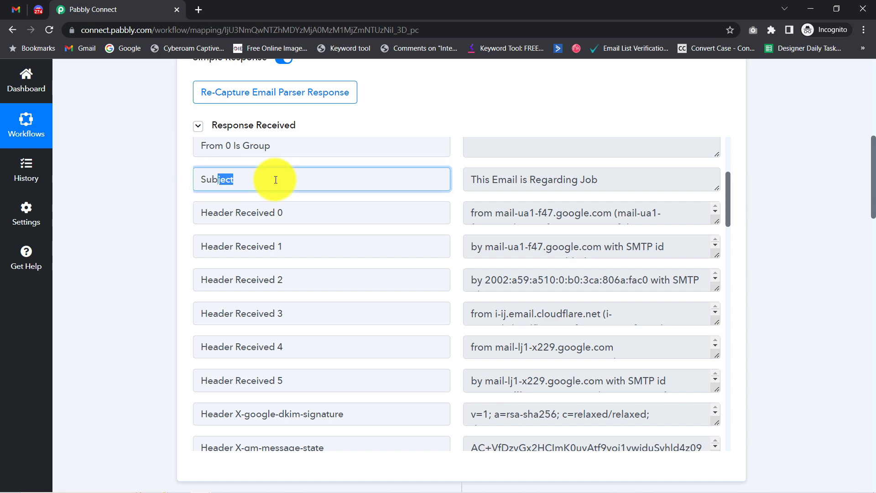
pyautogui.doubleClick(596, 182)
pyautogui.moveTo(873, 181); pyautogui.dragTo(841, 413)
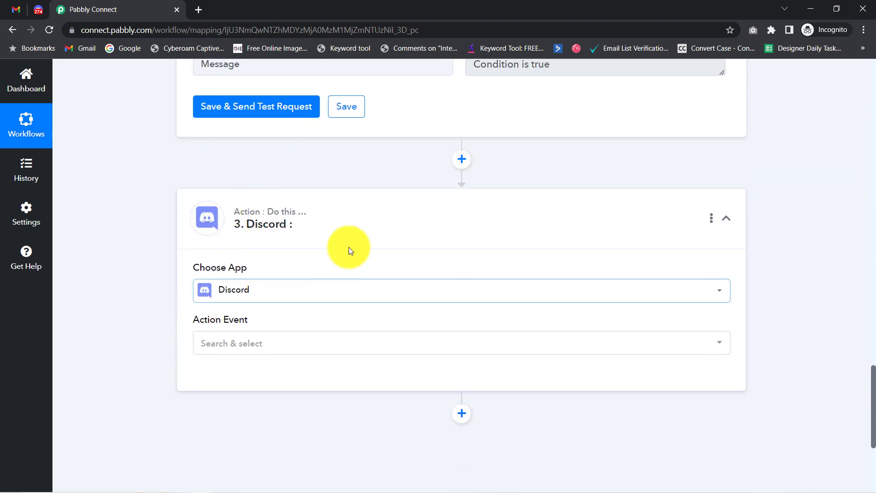
# Step: Set the Discord action event to Send Channel Message (HTML) and connect the account
pyautogui.click(233, 346)
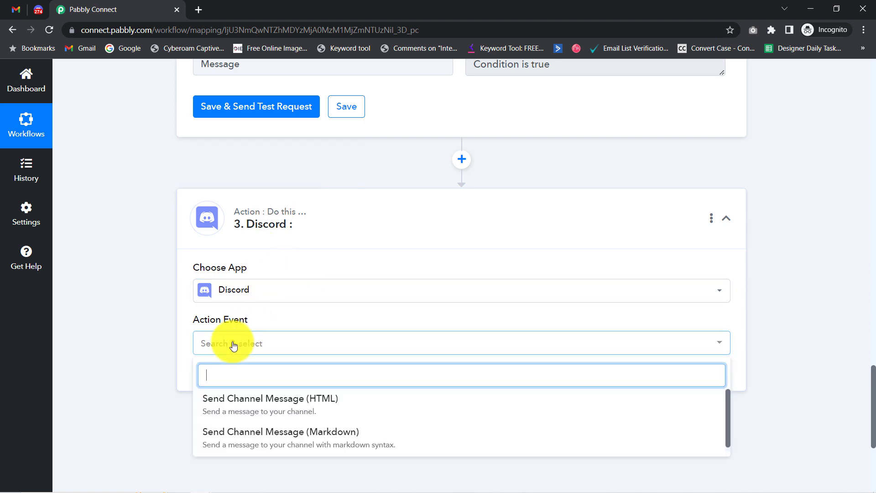
pyautogui.click(258, 404)
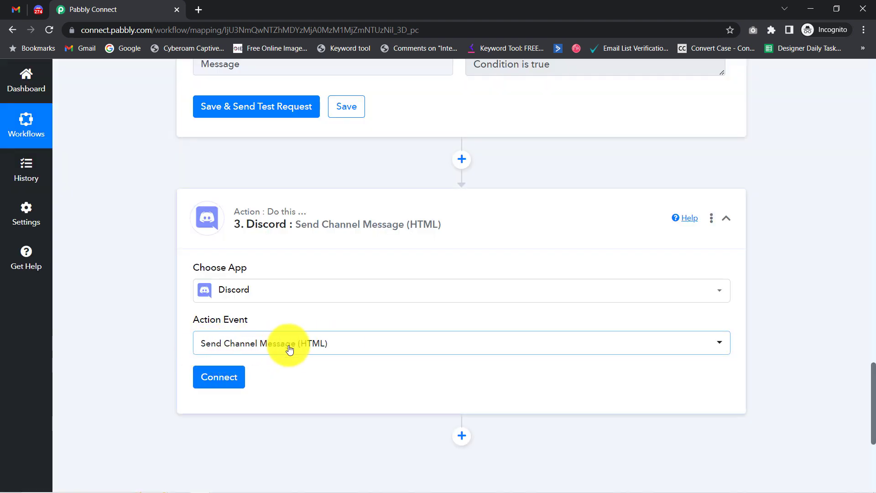
pyautogui.click(218, 379)
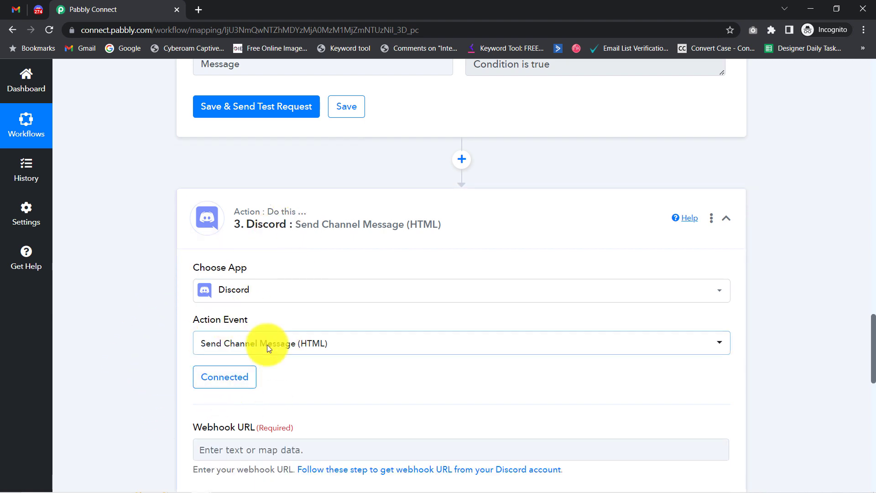
pyautogui.click(216, 386)
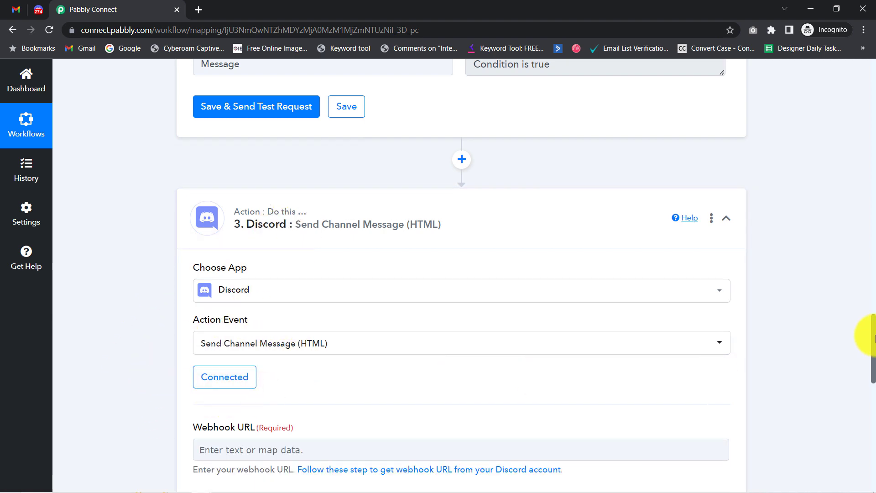
# Step: Point out the filter's Condition is true result and bring up options for the webhook help link
pyautogui.moveTo(873, 323); pyautogui.dragTo(863, 255)
pyautogui.scroll(-3, 804, 269)
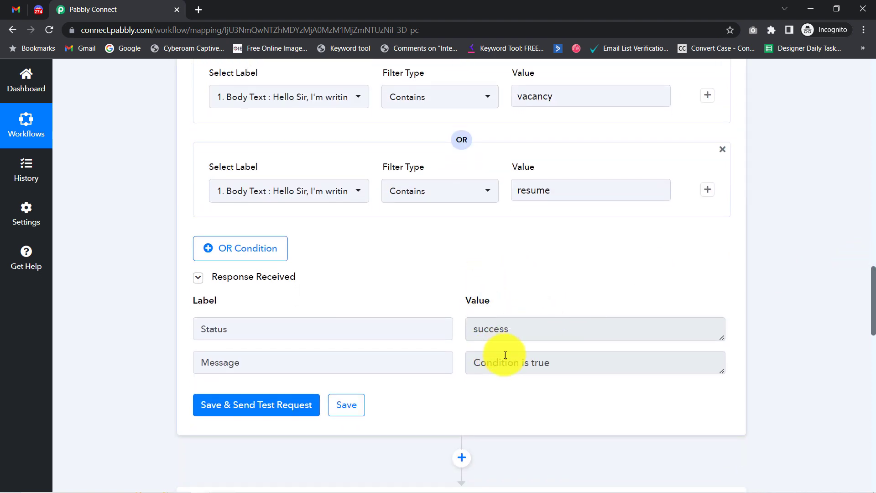
pyautogui.moveTo(542, 363); pyautogui.dragTo(552, 361)
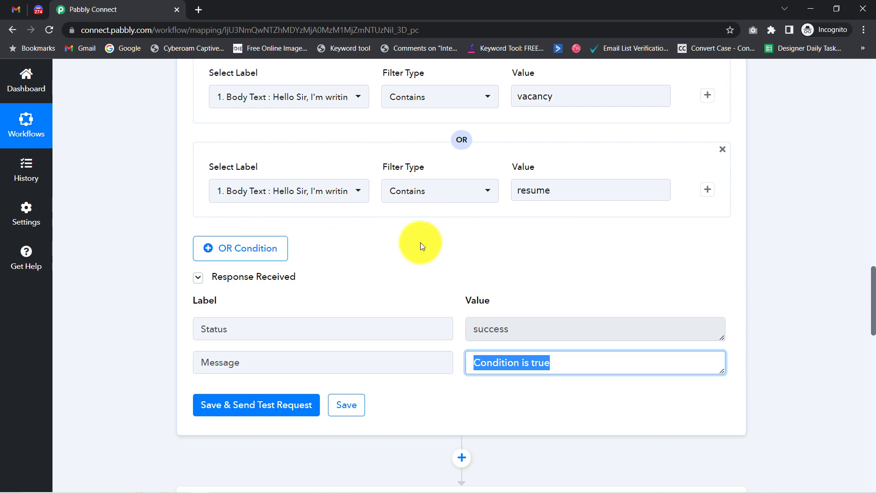
pyautogui.moveTo(872, 269); pyautogui.dragTo(872, 372)
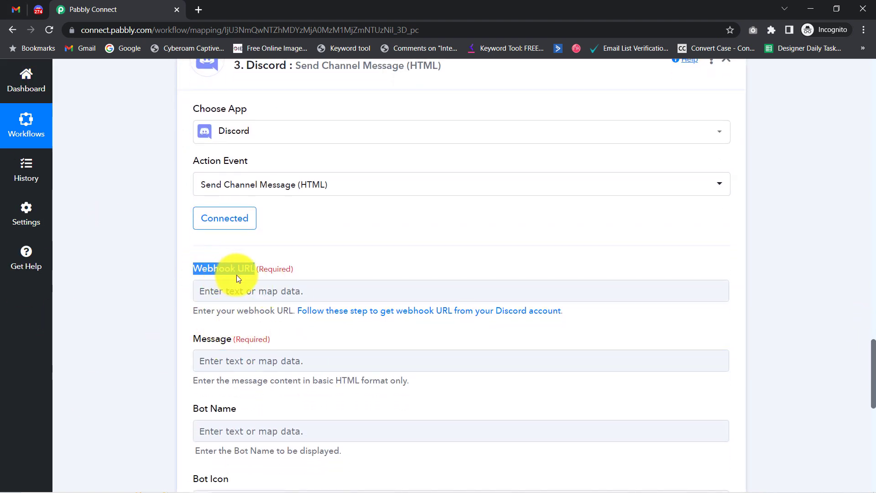
pyautogui.rightClick(390, 315)
# Step: Open the Discord webhook guide in a new tab and scroll through its steps
pyautogui.click(416, 320)
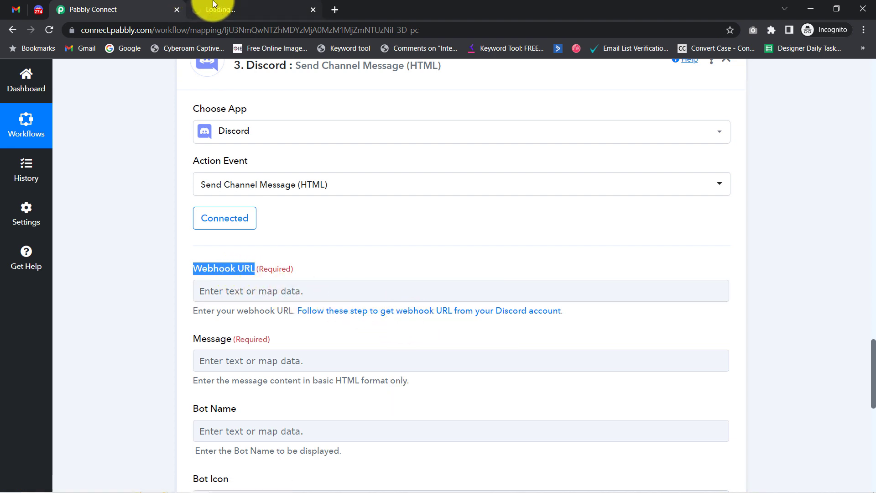
pyautogui.click(213, 4)
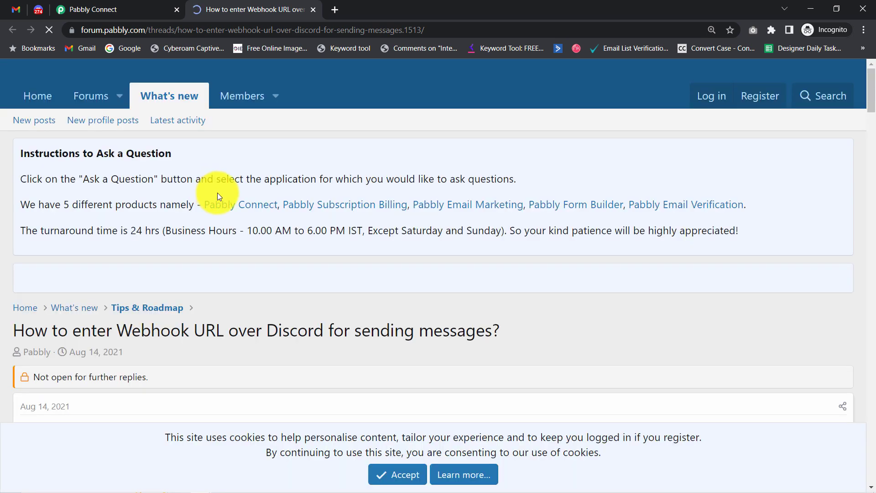
pyautogui.moveTo(871, 91); pyautogui.dragTo(871, 141)
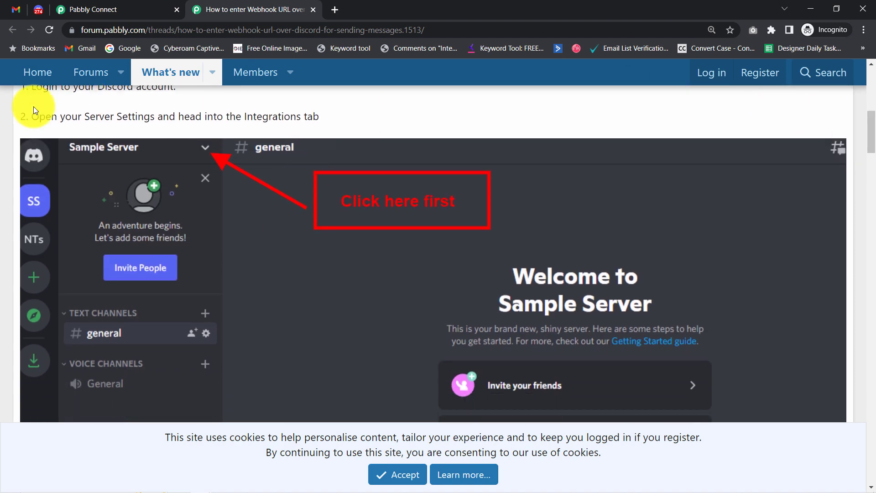
pyautogui.moveTo(872, 123); pyautogui.dragTo(872, 166)
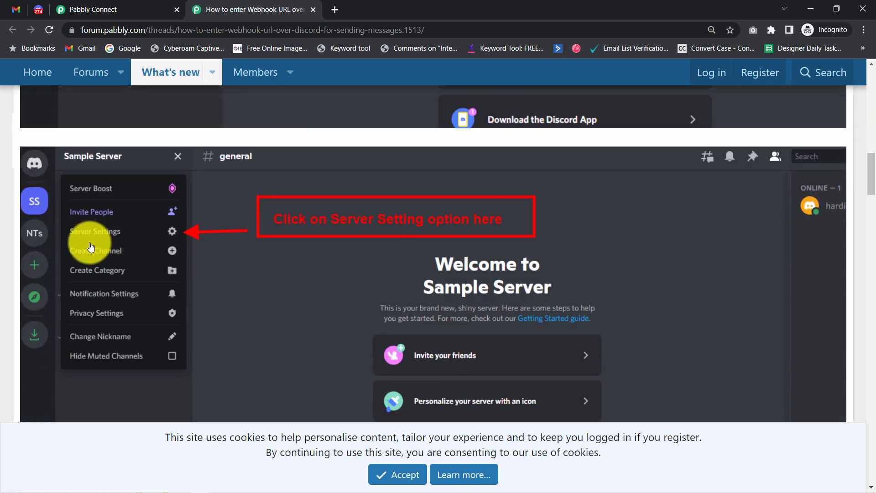
pyautogui.moveTo(872, 184); pyautogui.dragTo(860, 274)
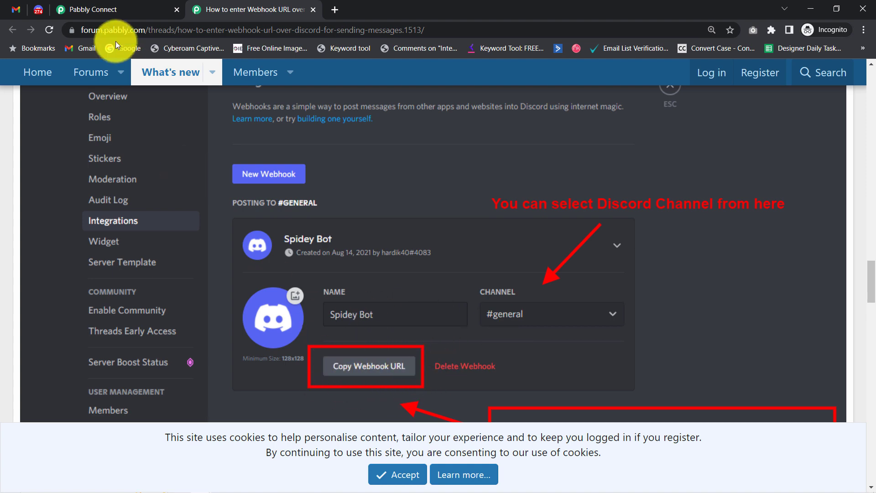
pyautogui.click(37, 10)
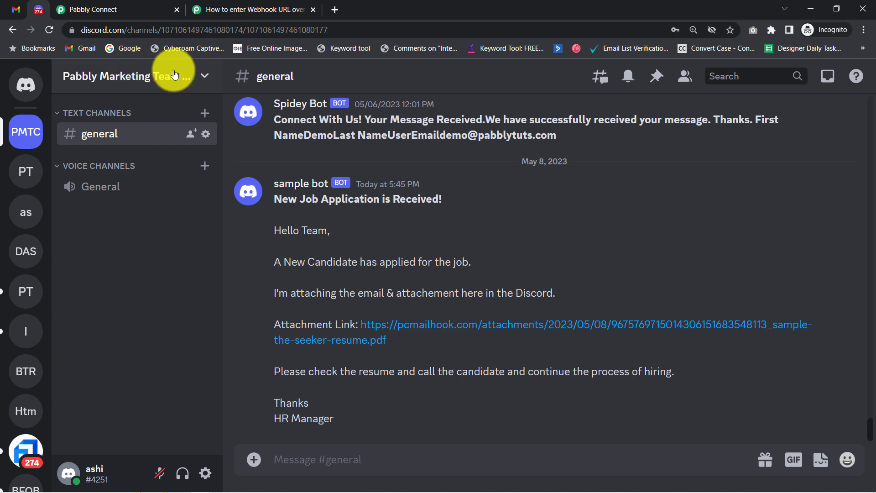
# Step: Create a new webhook from Server Settings > Integrations > Webhooks
pyautogui.click(205, 81)
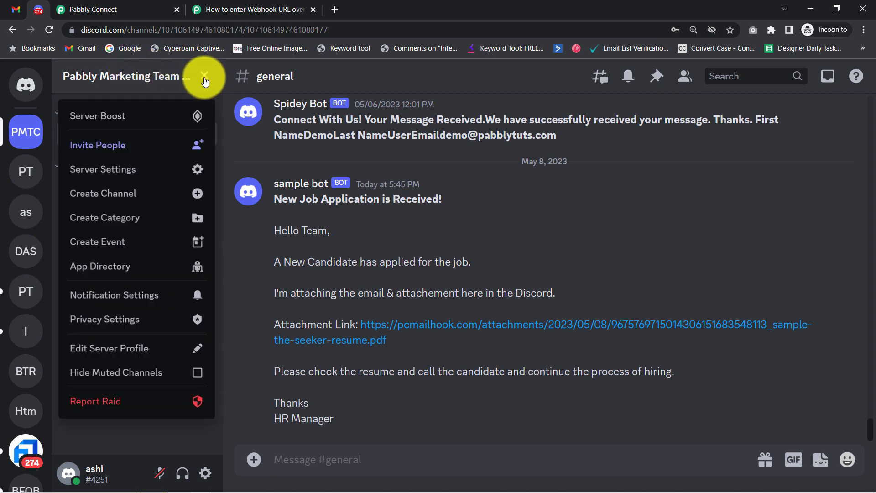
pyautogui.click(109, 171)
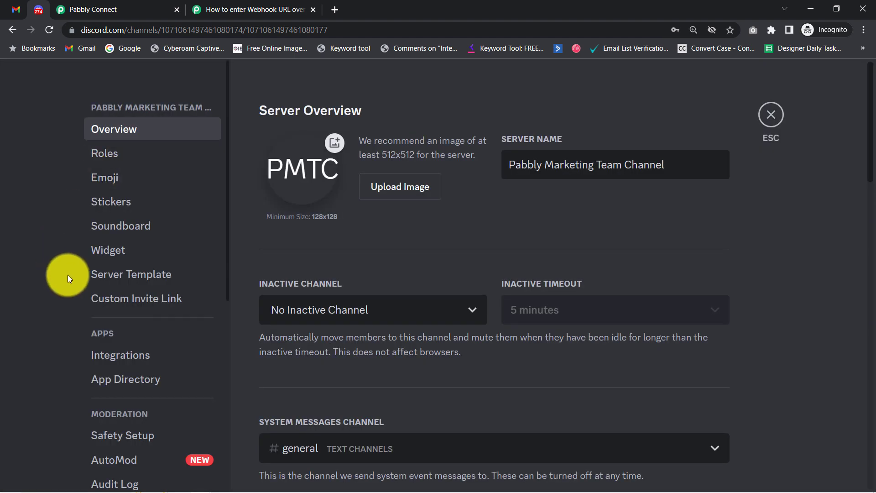
pyautogui.click(123, 359)
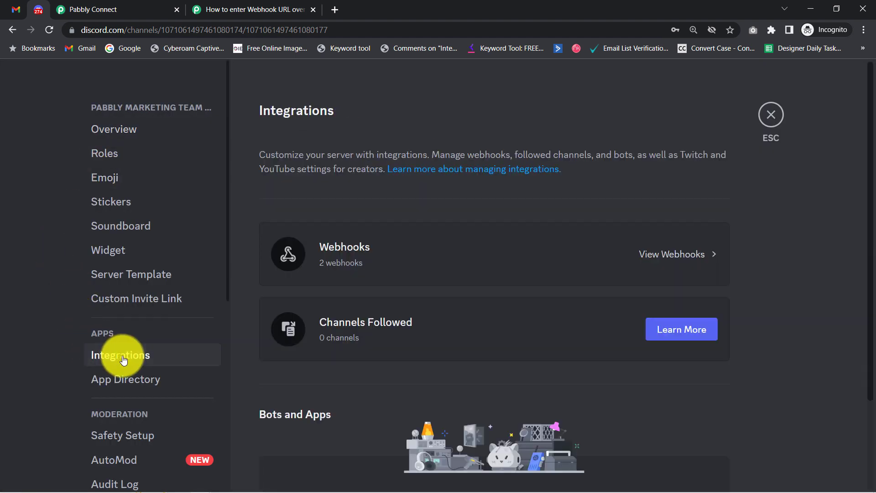
pyautogui.click(674, 254)
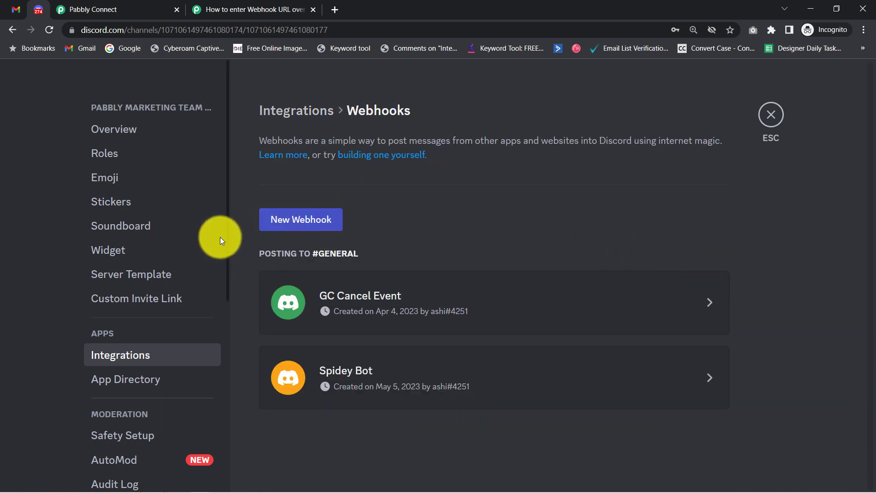
pyautogui.click(301, 221)
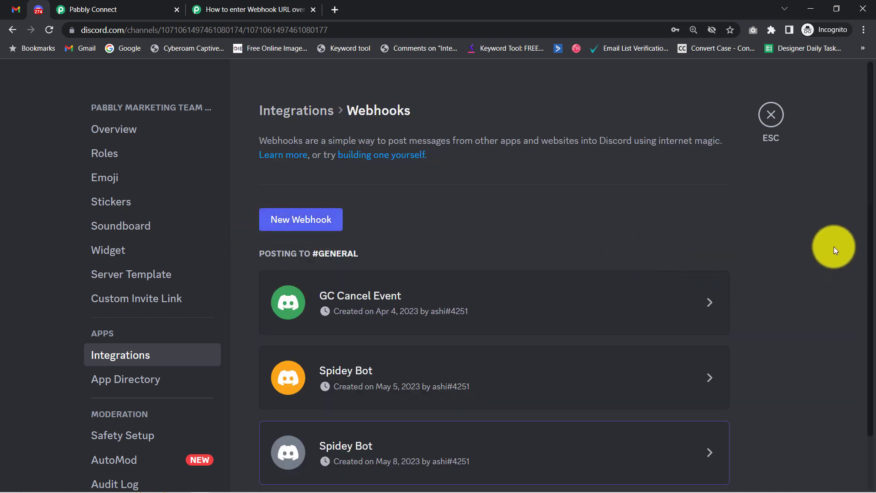
pyautogui.moveTo(863, 225); pyautogui.dragTo(873, 344)
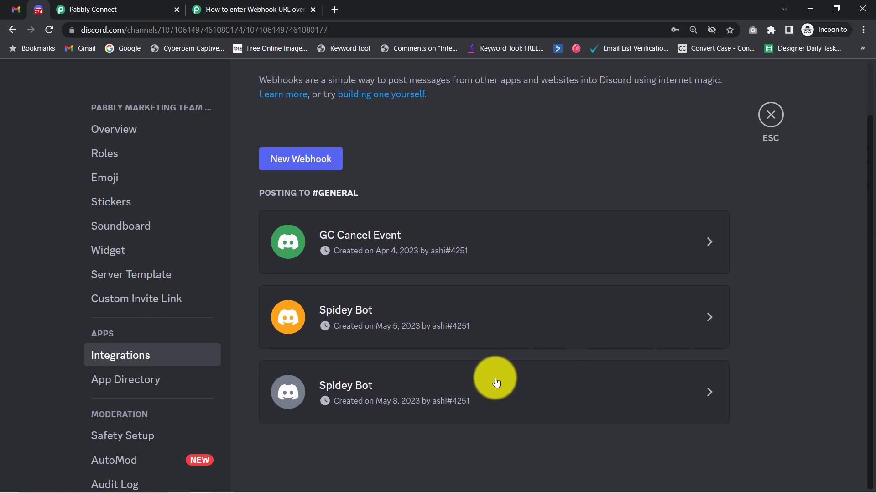
# Step: Rename the webhook 'Connection with Email', copy its URL, and save the change
pyautogui.click(696, 391)
pyautogui.moveTo(872, 250); pyautogui.dragTo(862, 307)
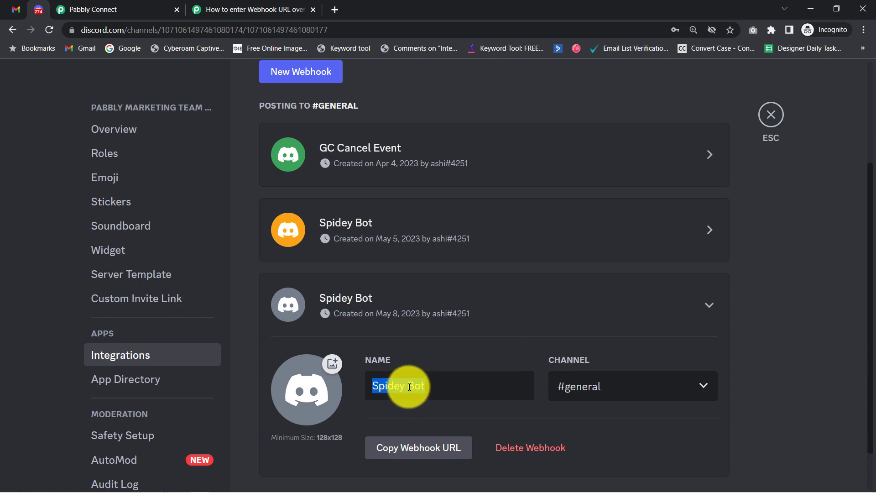
pyautogui.write('Connection with Email')
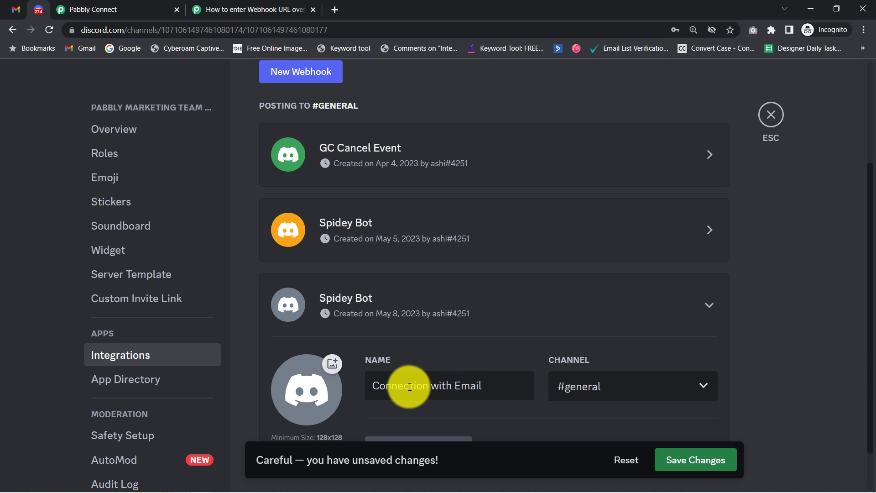
pyautogui.scroll(-2, 474, 361)
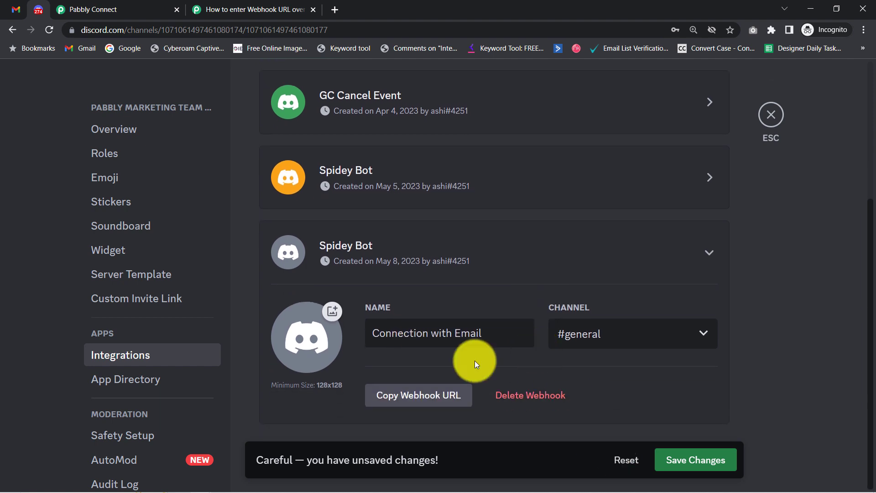
pyautogui.click(415, 400)
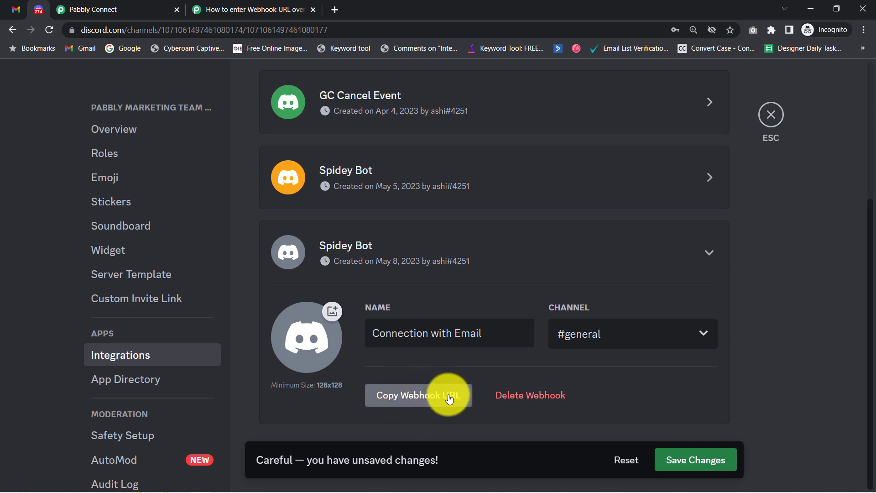
pyautogui.click(695, 461)
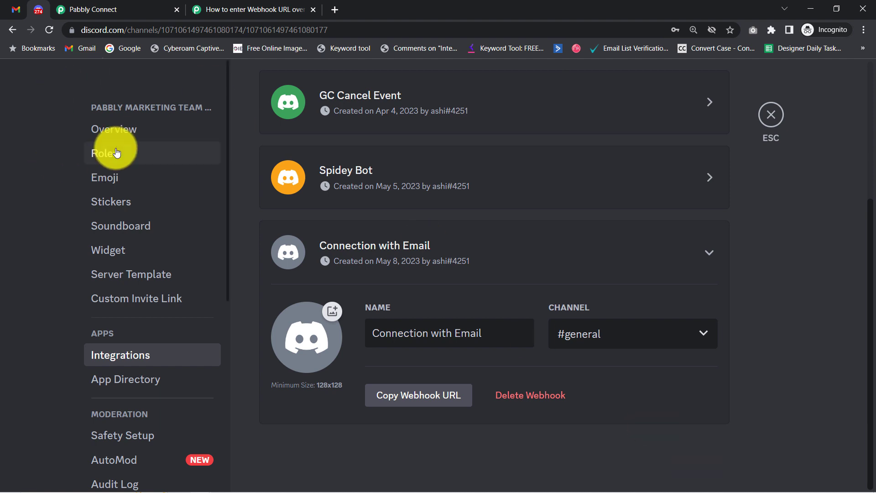
pyautogui.click(103, 9)
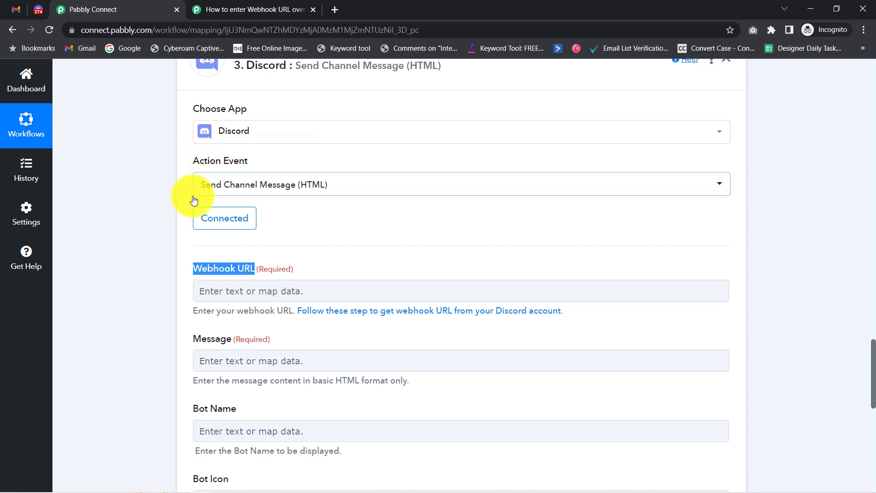
# Step: Paste the copied Discord webhook URL into the Discord step's Webhook URL field
pyautogui.click(209, 292)
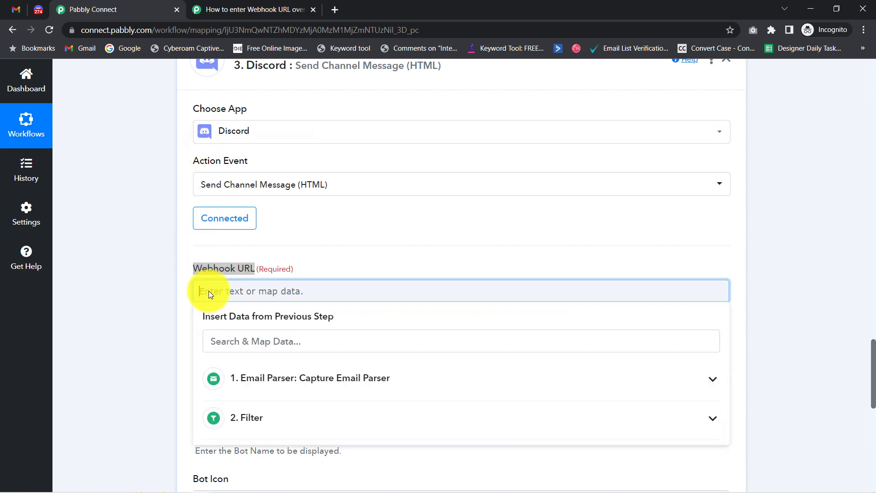
pyautogui.hotkey('ctrl', 'v')
pyautogui.click(158, 295)
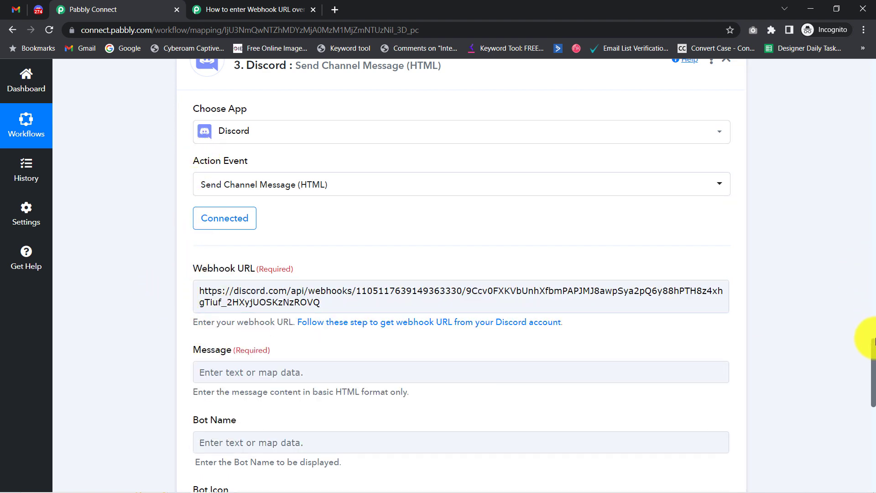
pyautogui.moveTo(872, 352); pyautogui.dragTo(863, 371)
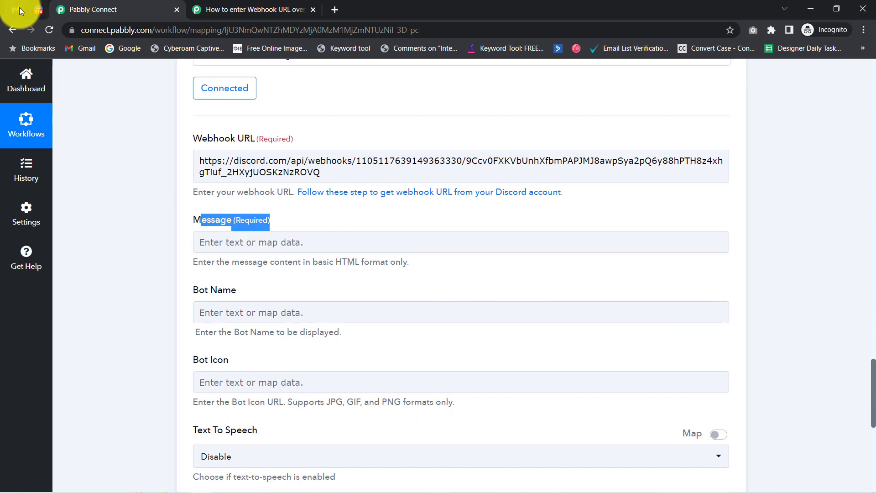
pyautogui.click(40, 12)
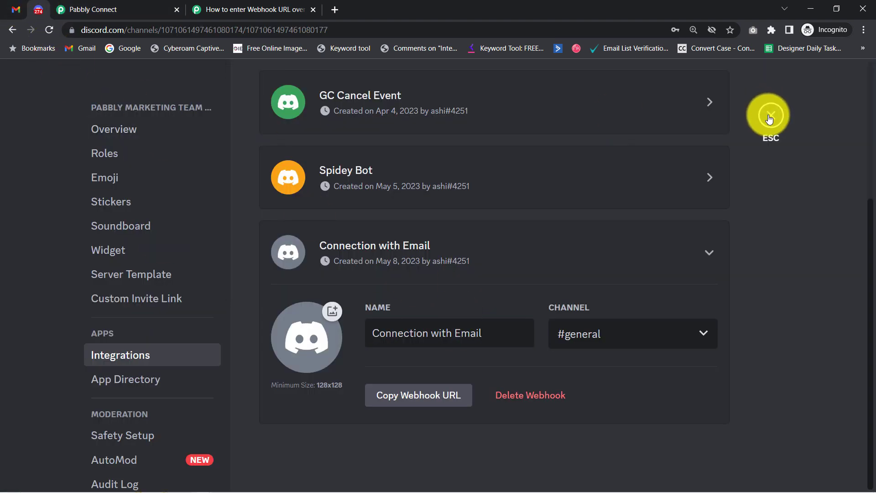
# Step: Copy sample bot's 'New Job Application is Received!' text, then delete that message from #general
pyautogui.click(769, 116)
pyautogui.moveTo(274, 200); pyautogui.dragTo(341, 417)
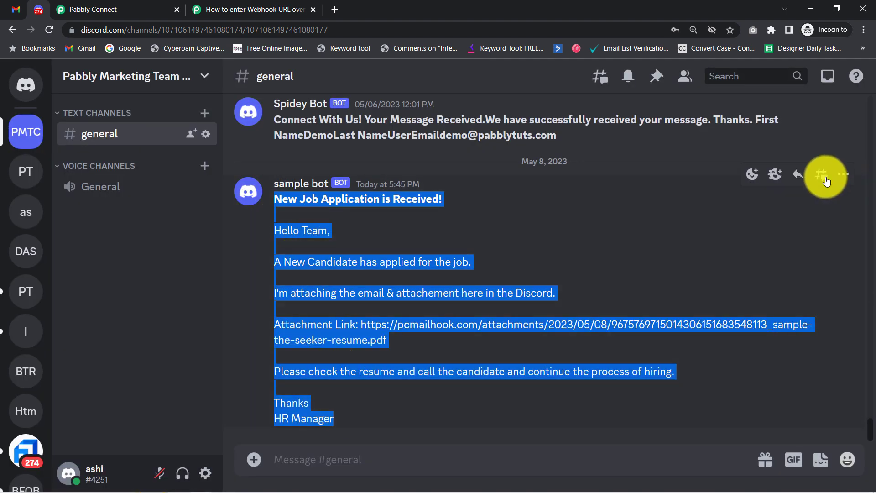
pyautogui.click(843, 174)
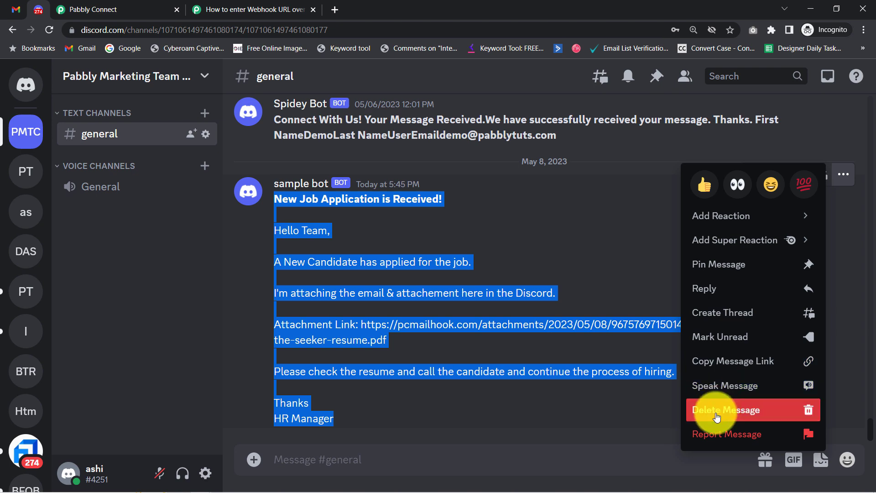
pyautogui.click(715, 410)
pyautogui.click(551, 442)
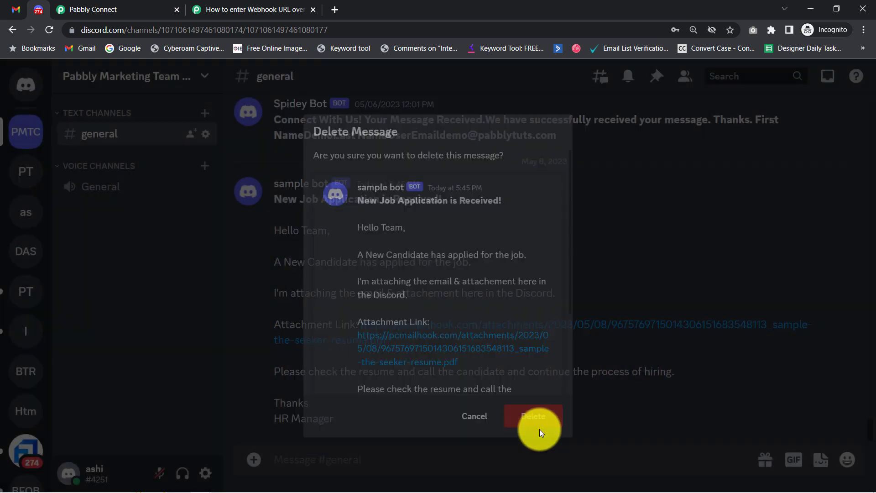
pyautogui.scroll(4, 778, 335)
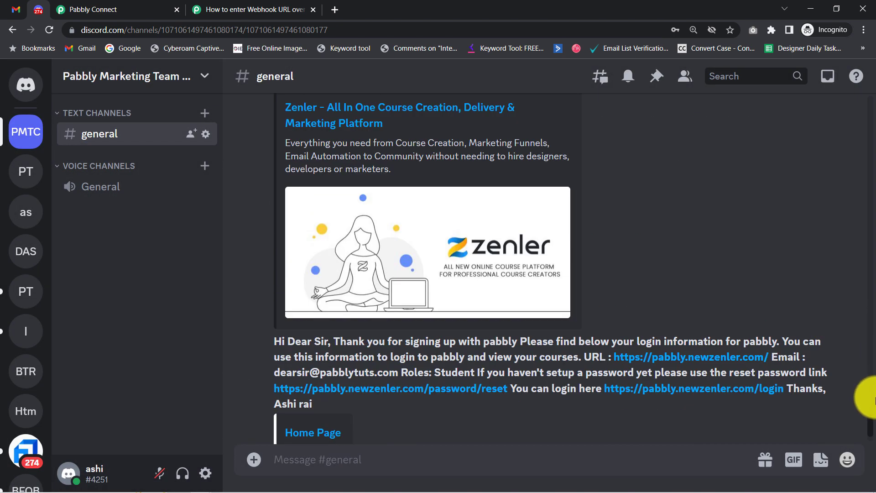
pyautogui.scroll(-4, 870, 427)
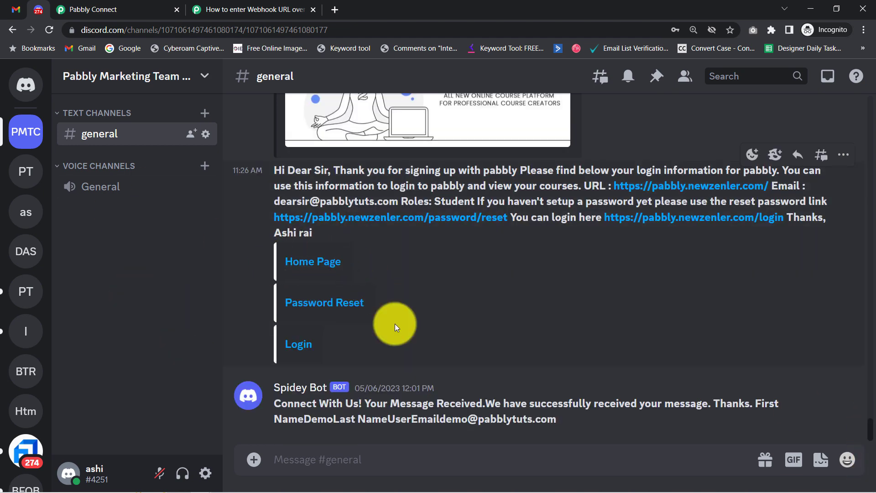
# Step: Paste the copied, formatted job-application template into Pabbly Connect's Discord Message field
pyautogui.click(117, 5)
pyautogui.click(207, 243)
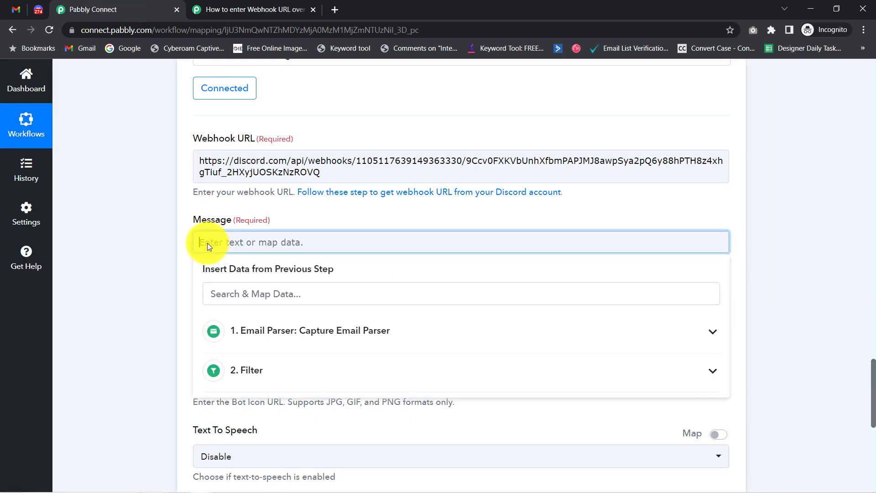
pyautogui.hotkey('ctrl', 'v')
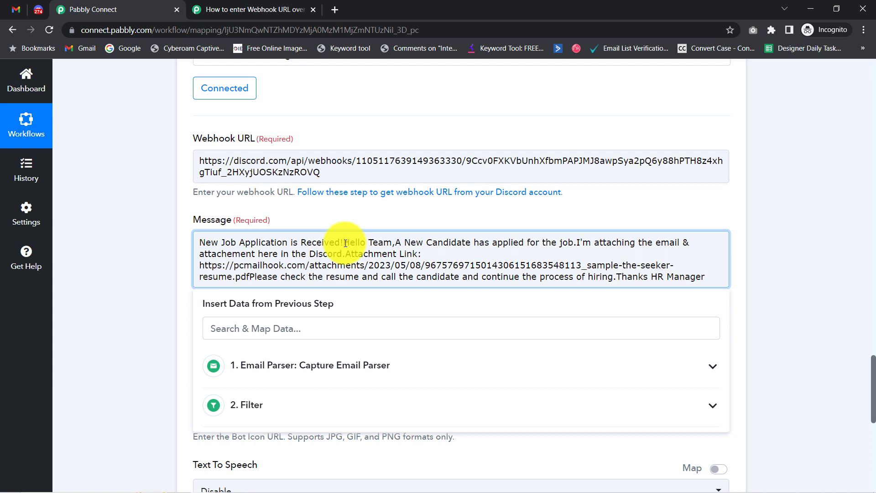
pyautogui.hotkey('ctrl', 'a')
pyautogui.hotkey('ctrl', 'v')
# Step: Go over the pasted message: title, Hello Team greeting, candidate lines, Candidate Name and Attachment Link
pyautogui.moveTo(207, 242); pyautogui.dragTo(351, 240)
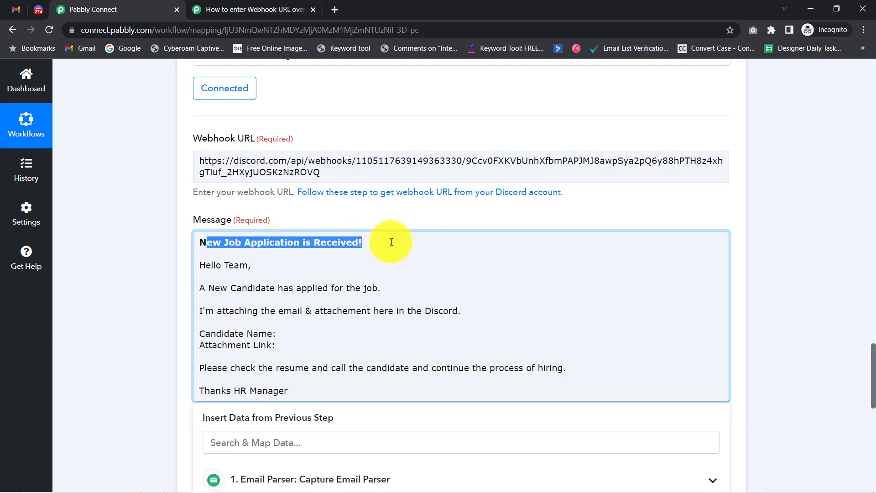
pyautogui.click(377, 248)
pyautogui.moveTo(212, 244); pyautogui.dragTo(301, 394)
pyautogui.click(262, 327)
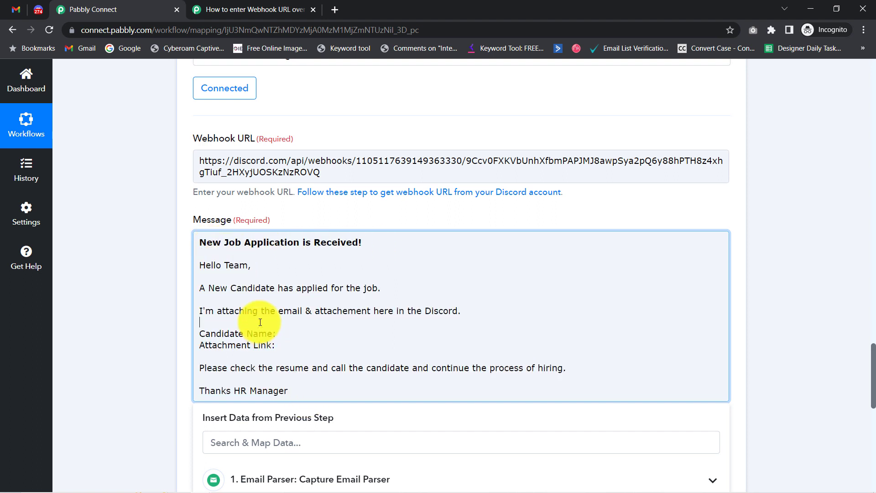
pyautogui.moveTo(204, 243); pyautogui.dragTo(366, 239)
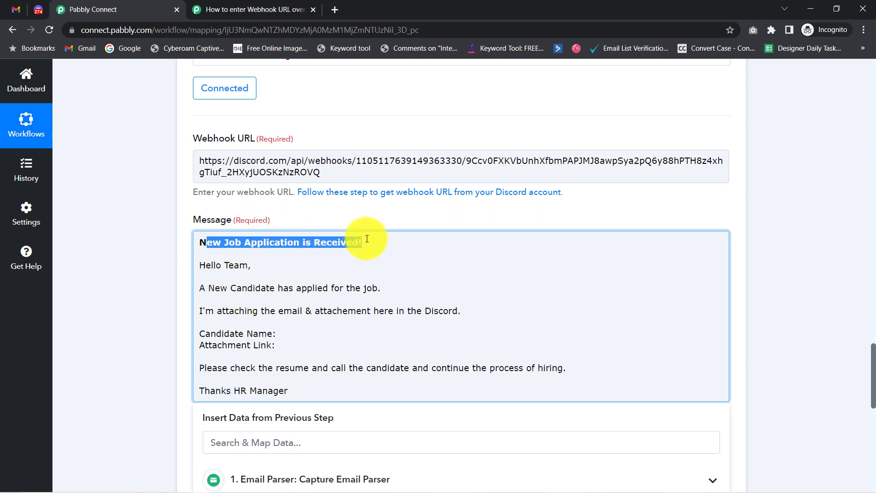
pyautogui.moveTo(213, 265); pyautogui.dragTo(239, 265)
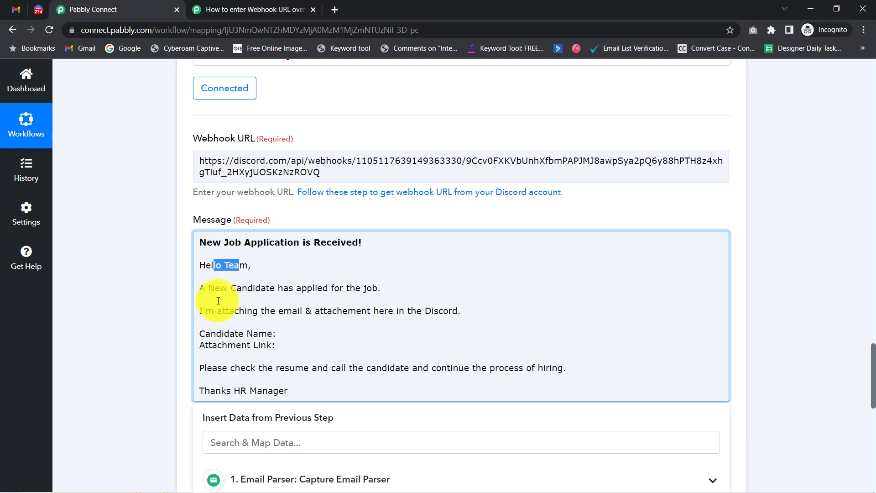
pyautogui.moveTo(383, 288); pyautogui.dragTo(313, 288)
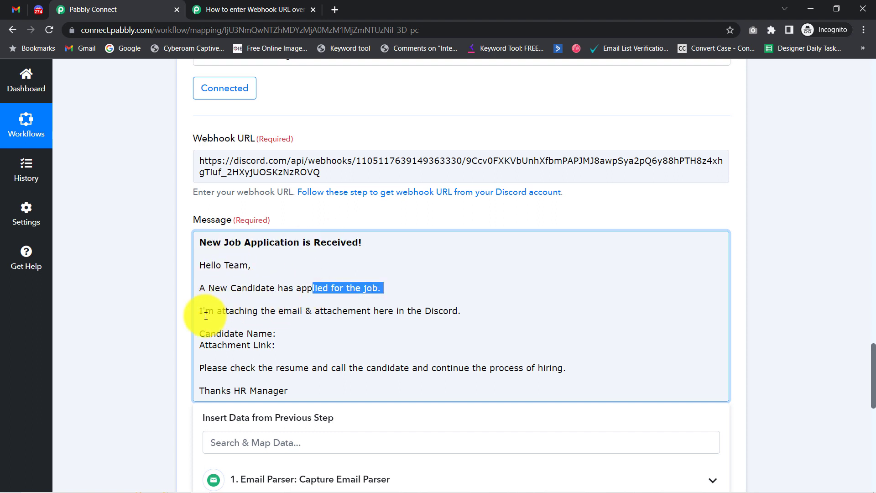
pyautogui.moveTo(205, 311); pyautogui.dragTo(444, 310)
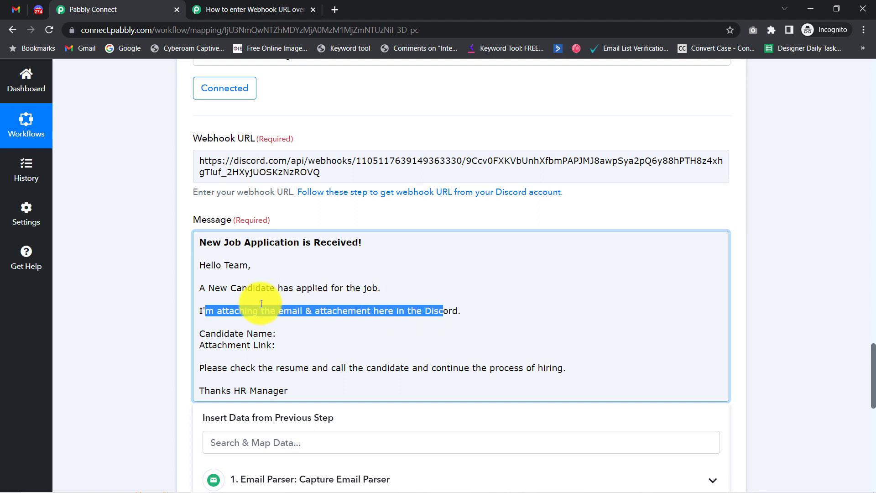
pyautogui.moveTo(216, 333); pyautogui.dragTo(288, 343)
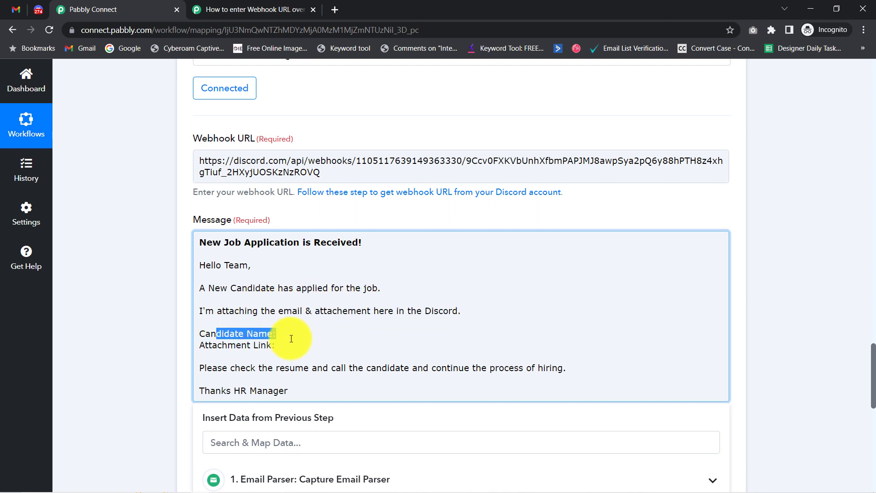
pyautogui.moveTo(227, 344); pyautogui.dragTo(557, 370)
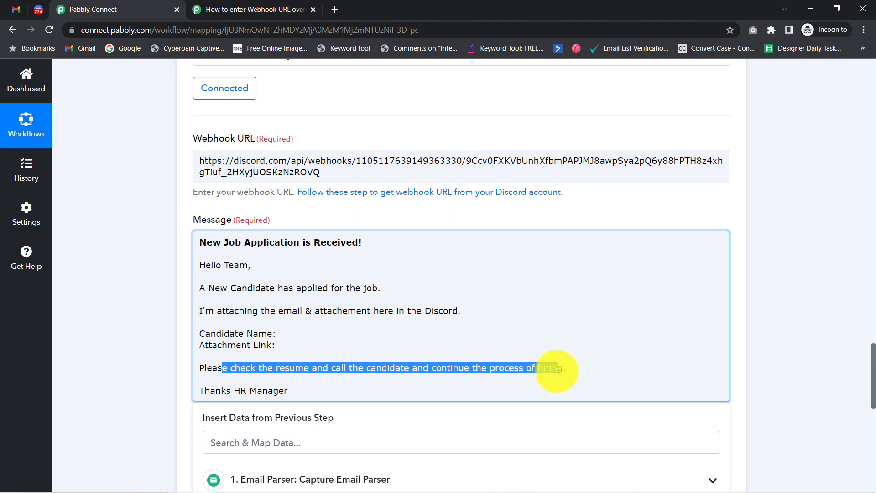
# Step: Move 'HR Manager' onto its own line below 'Thanks' and place the caret after Candidate Name:
pyautogui.click(234, 392)
pyautogui.press('Return')
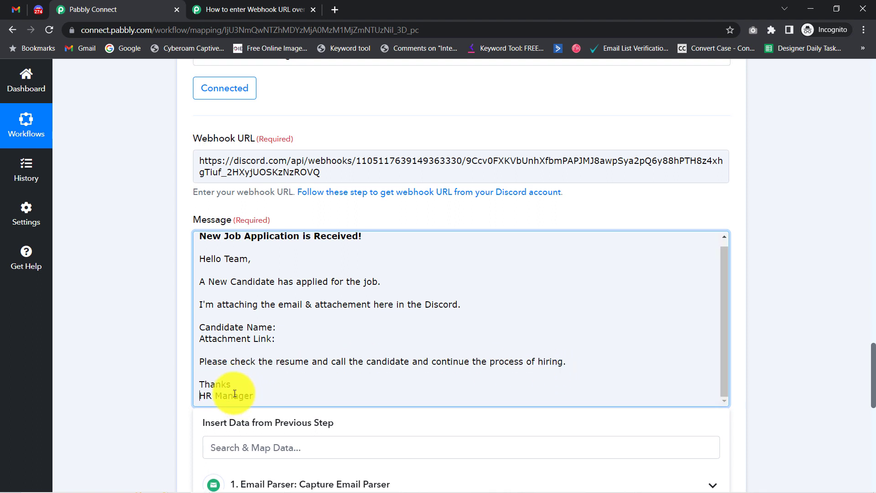
pyautogui.click(281, 328)
pyautogui.click(293, 327)
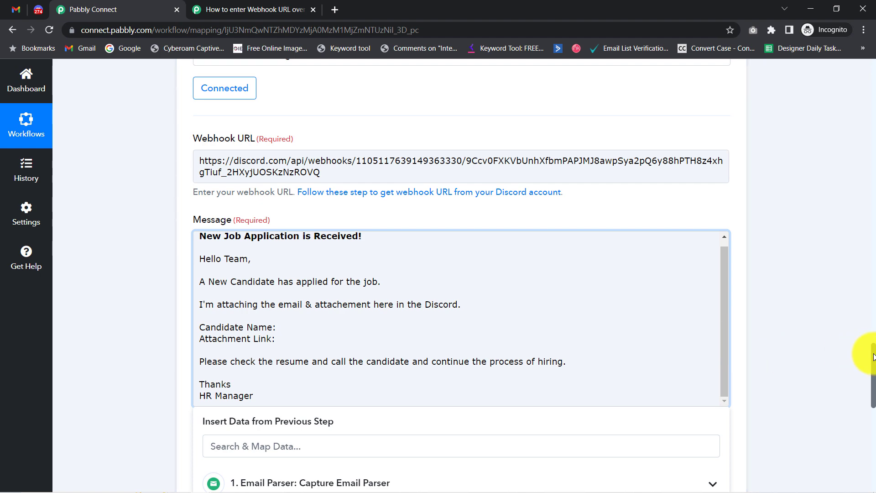
# Step: Insert the sender's From 0 Display name after Candidate Name, found by searching 'dis'
pyautogui.moveTo(874, 357); pyautogui.dragTo(873, 374)
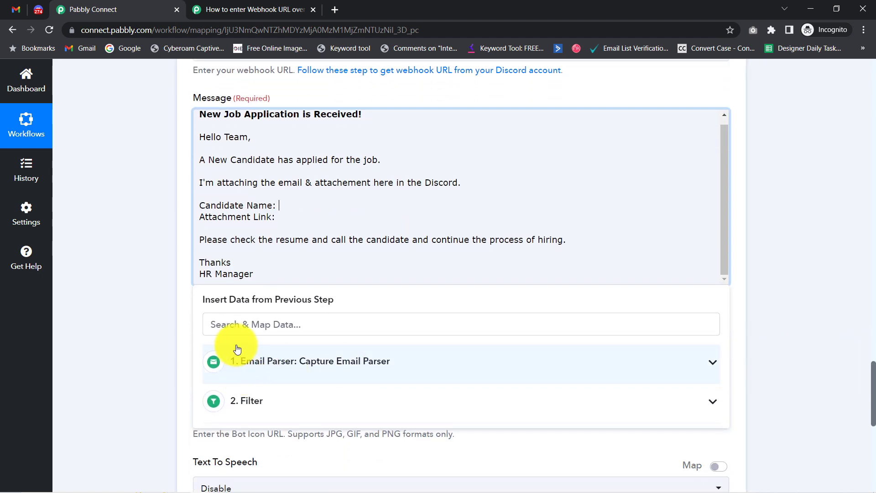
pyautogui.click(218, 319)
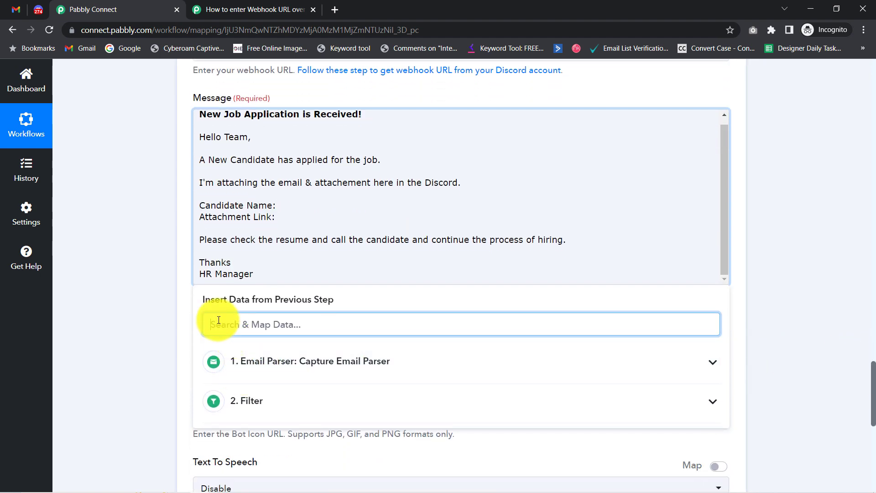
pyautogui.write('disp')
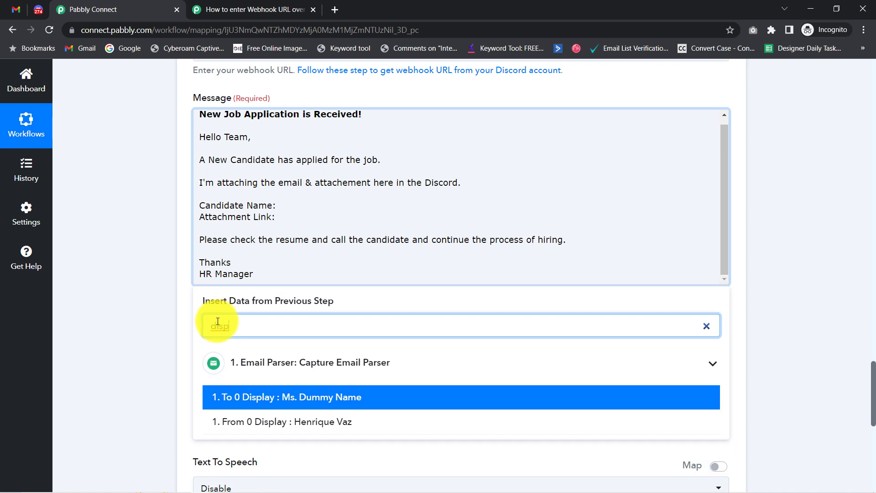
pyautogui.click(308, 422)
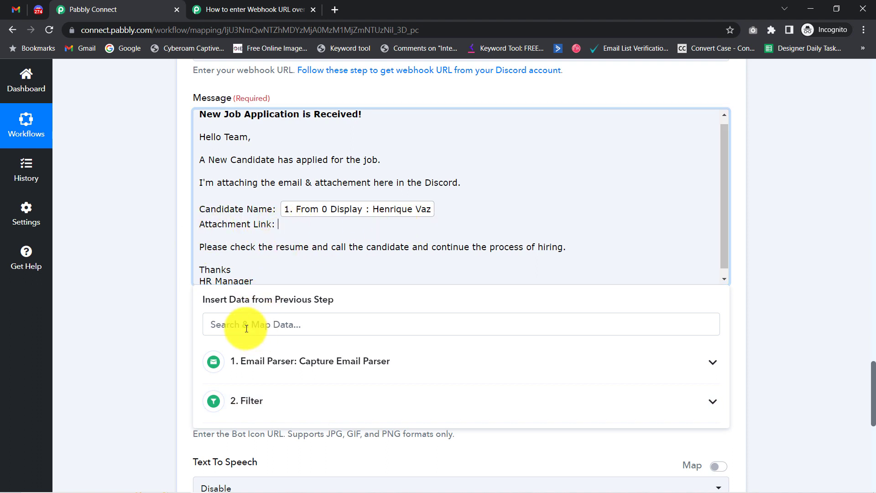
# Step: Insert Attachment Links 0 after Attachment Link, found by searching 'att'
pyautogui.click(234, 319)
pyautogui.write('attach')
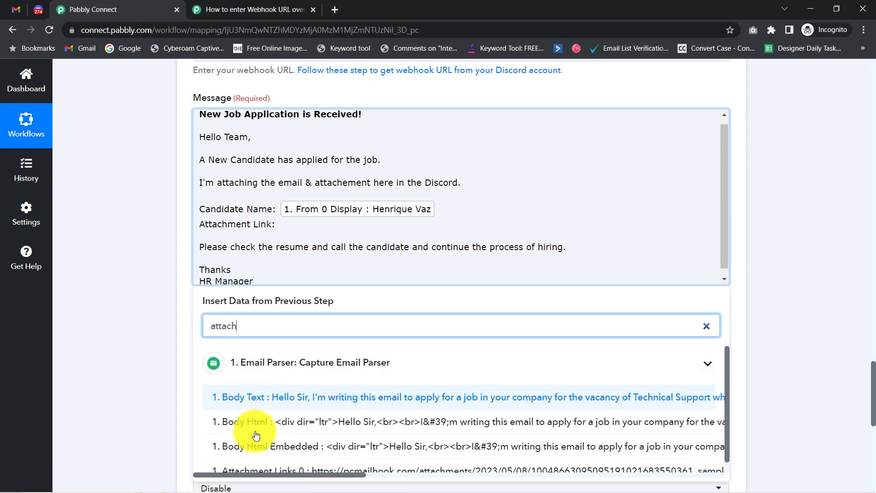
pyautogui.click(249, 469)
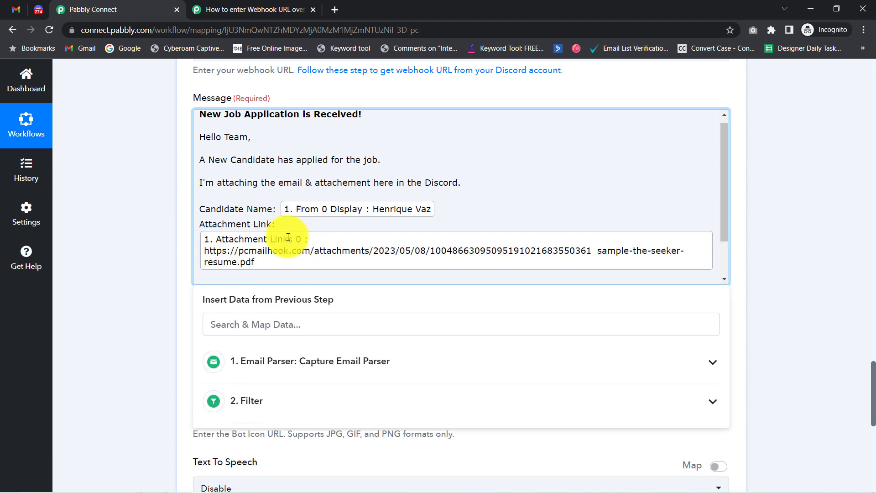
pyautogui.click(155, 255)
# Step: Check the mapped fields in the Message text and close the previous-step data list
pyautogui.moveTo(869, 365); pyautogui.dragTo(852, 383)
pyautogui.scroll(-1, 853, 387)
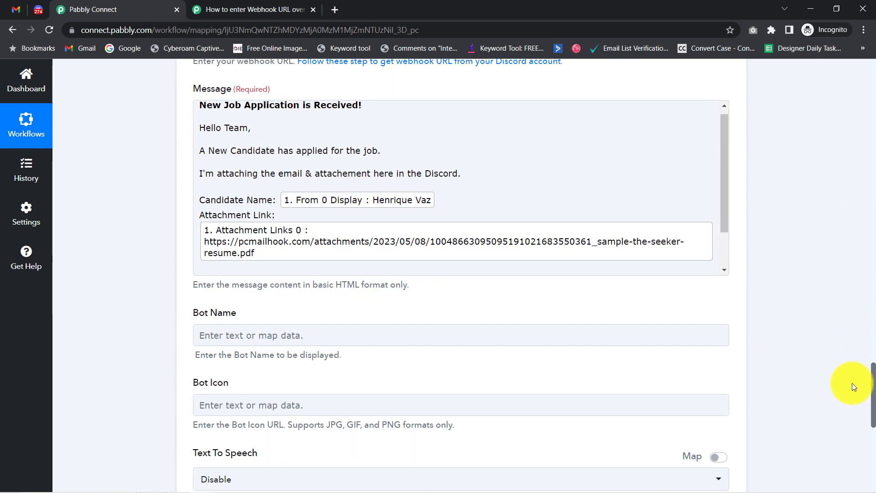
pyautogui.click(455, 223)
pyautogui.click(275, 216)
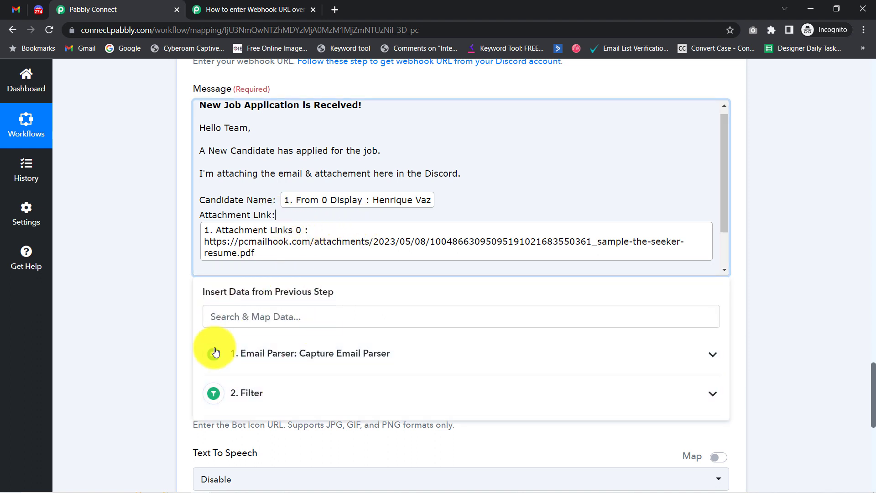
pyautogui.click(247, 354)
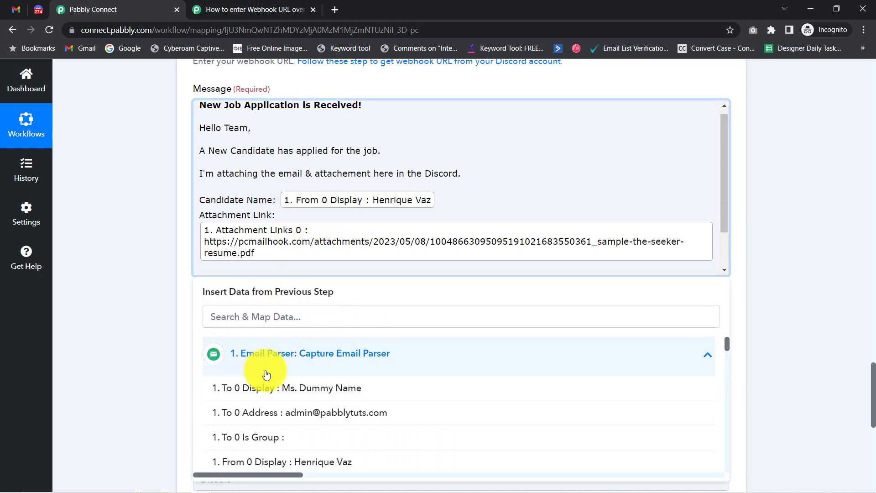
pyautogui.click(286, 354)
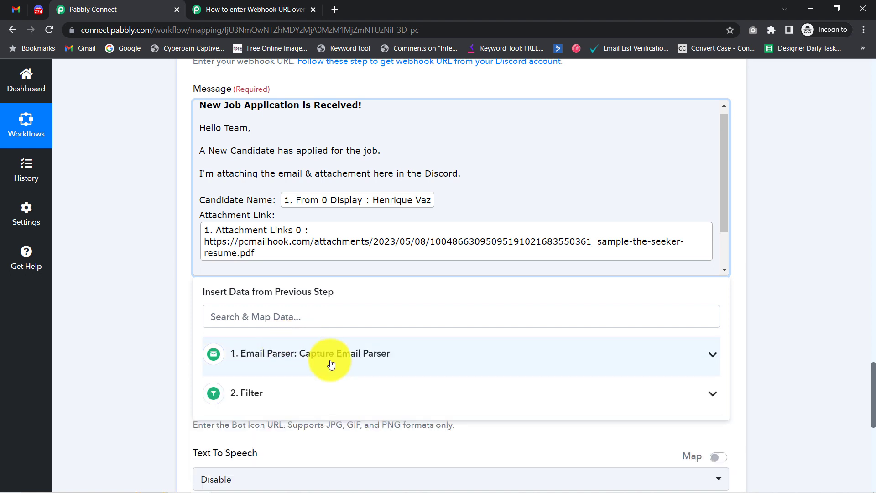
pyautogui.click(261, 156)
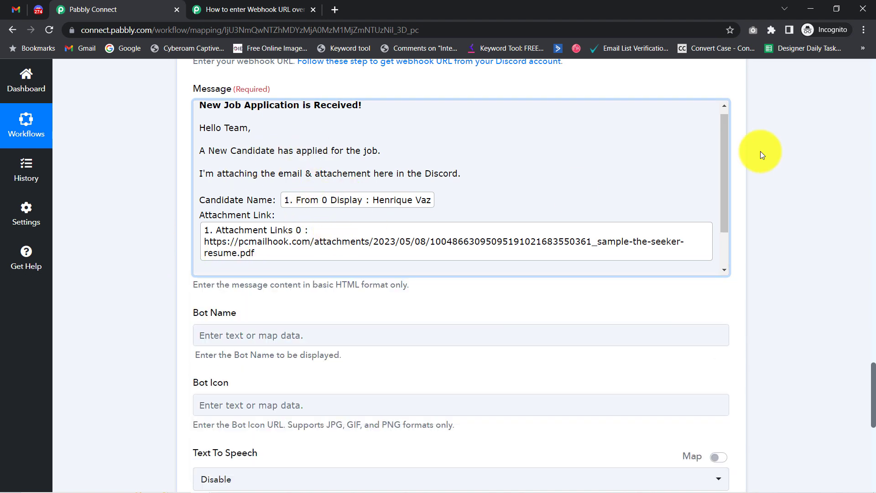
pyautogui.moveTo(726, 170); pyautogui.dragTo(737, 217)
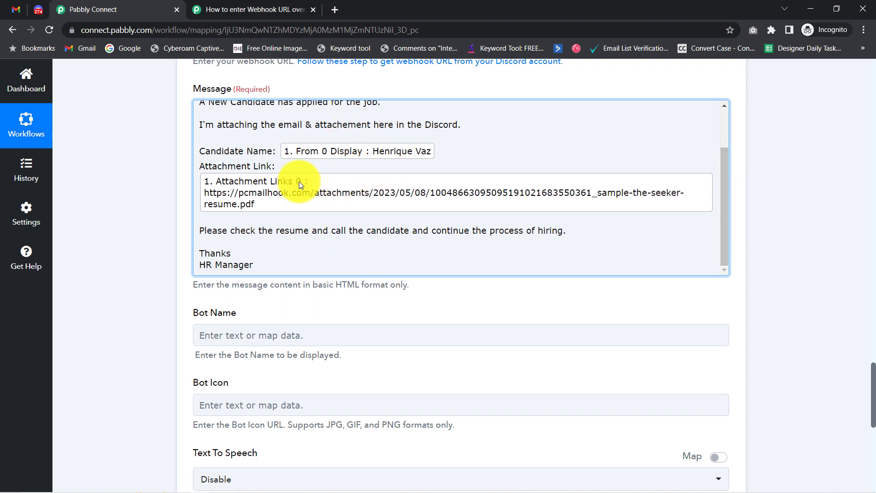
pyautogui.moveTo(221, 101); pyautogui.dragTo(181, 105)
pyautogui.click(135, 193)
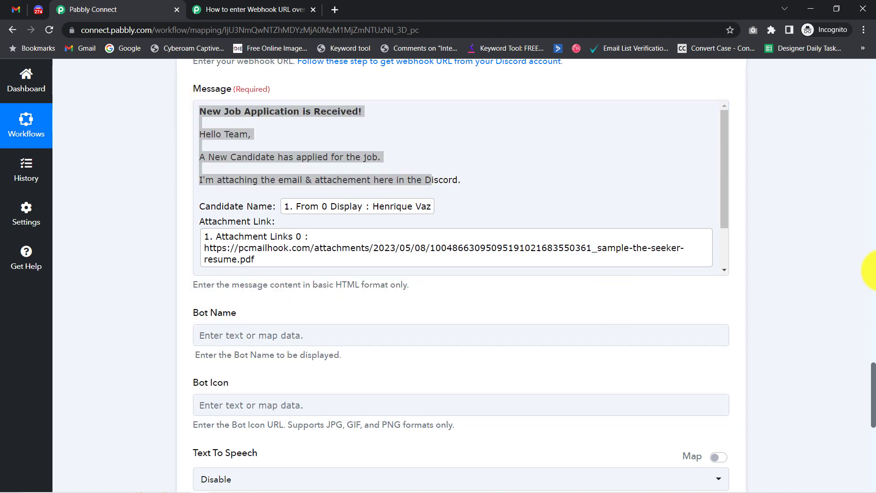
pyautogui.moveTo(872, 377); pyautogui.dragTo(872, 403)
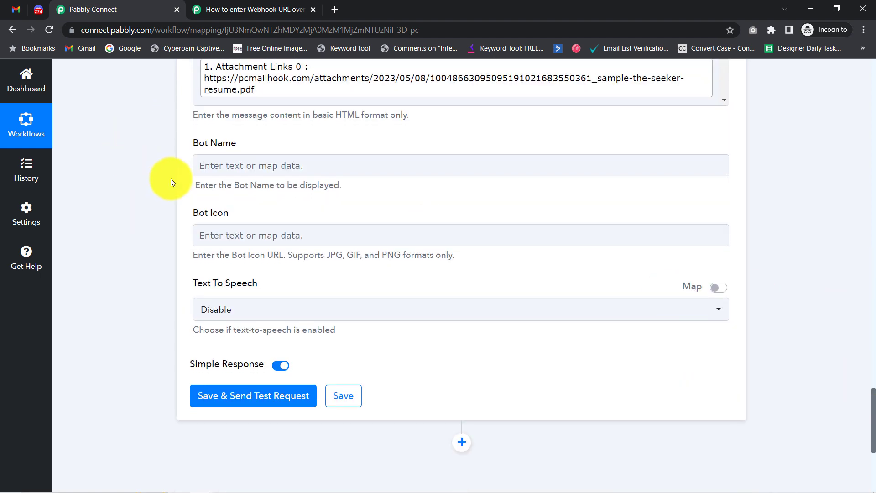
# Step: Enter 'sample bot' as the Bot Name, then use Save & Send Test Request and switch to Discord
pyautogui.click(223, 168)
pyautogui.write('sample bot')
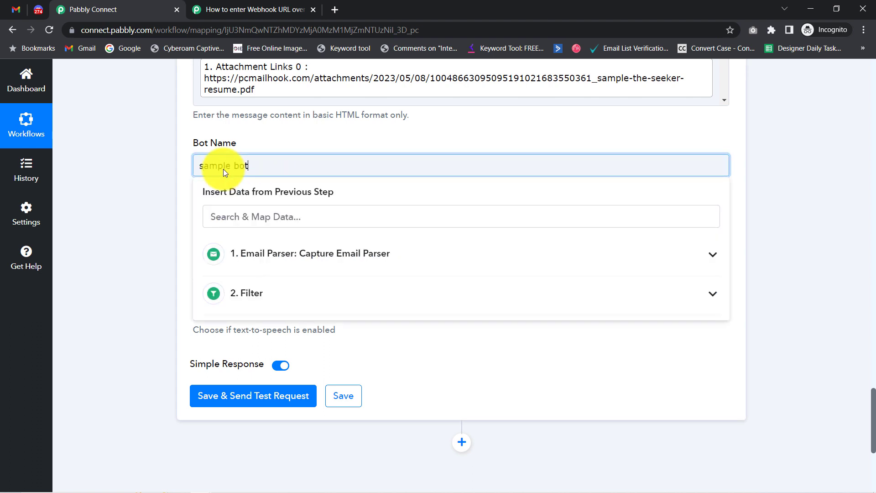
pyautogui.click(155, 221)
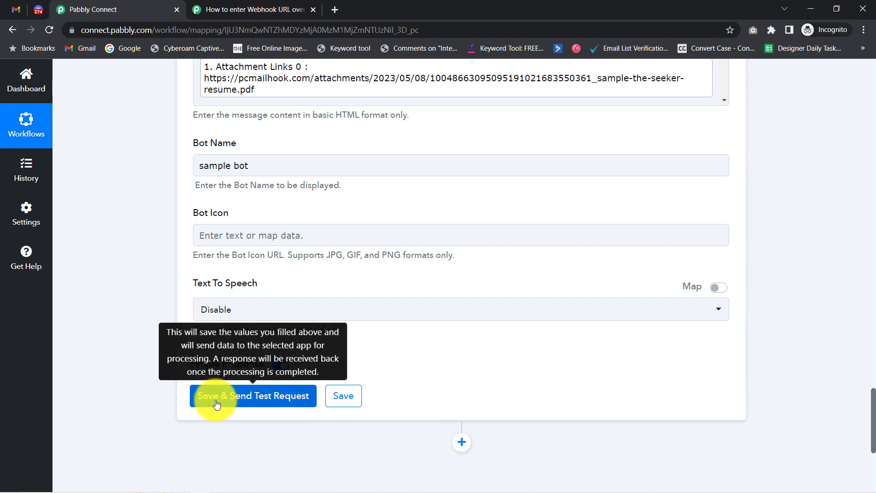
pyautogui.click(216, 404)
pyautogui.click(18, 9)
pyautogui.click(33, 9)
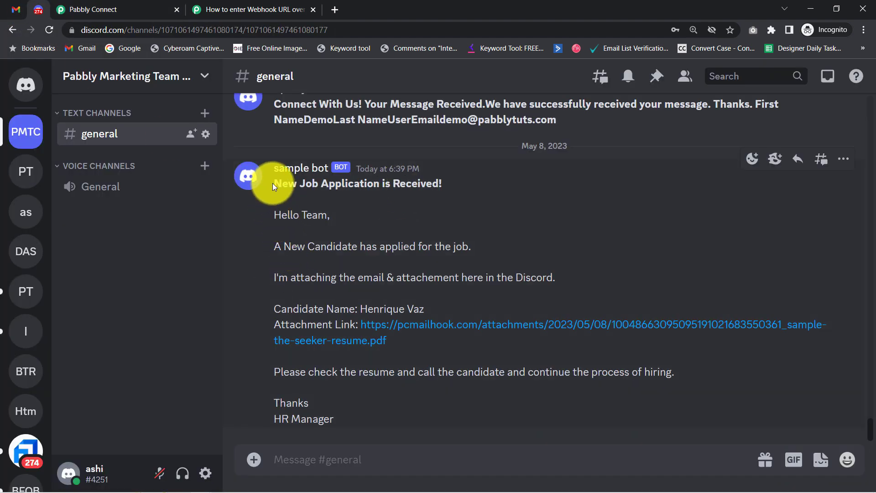
# Step: Check sample bot's post for its heading, candidate name and attachment link, then open the resume PDF
pyautogui.moveTo(269, 183); pyautogui.dragTo(338, 419)
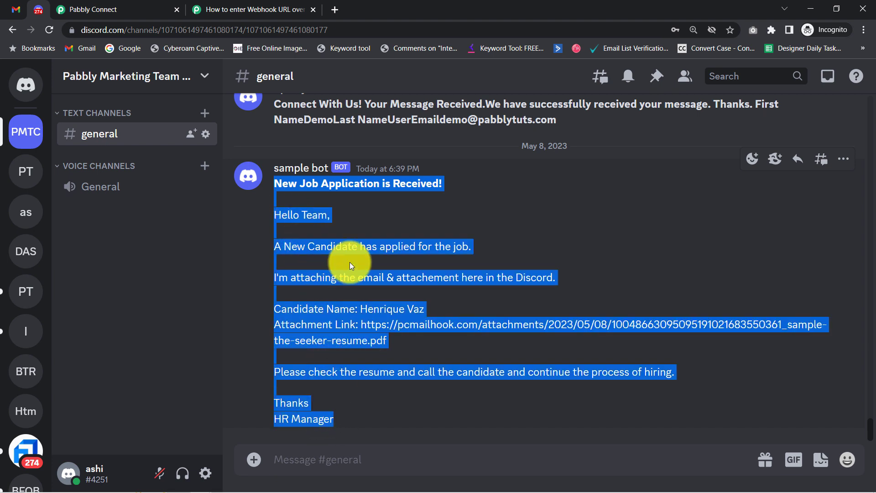
pyautogui.click(311, 185)
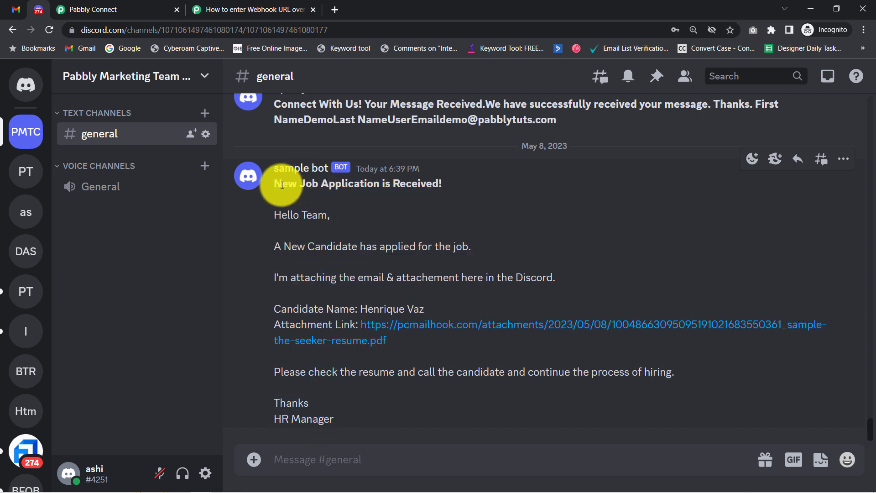
pyautogui.moveTo(284, 185); pyautogui.dragTo(430, 187)
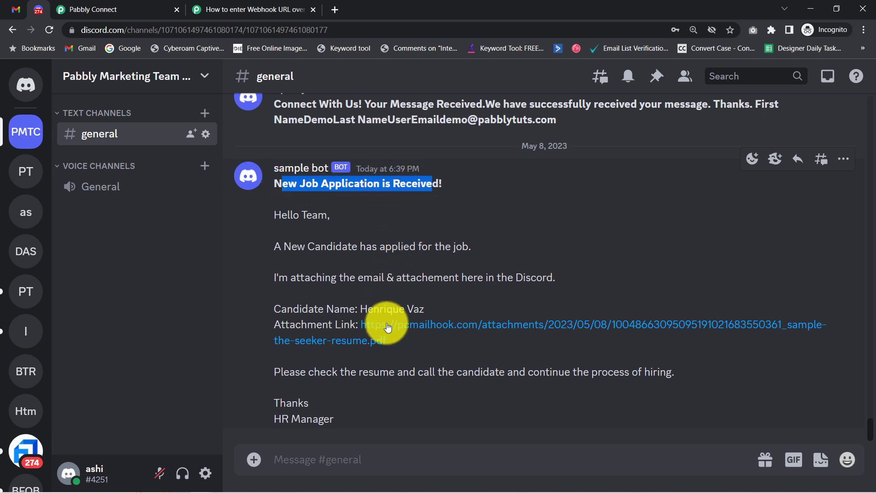
pyautogui.click(369, 336)
pyautogui.tripleClick(370, 335)
pyautogui.click(322, 312)
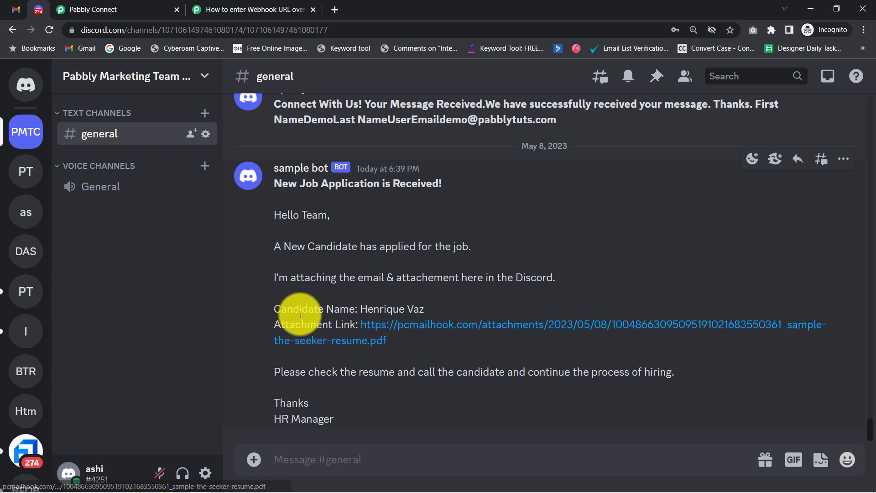
pyautogui.moveTo(360, 309); pyautogui.dragTo(433, 305)
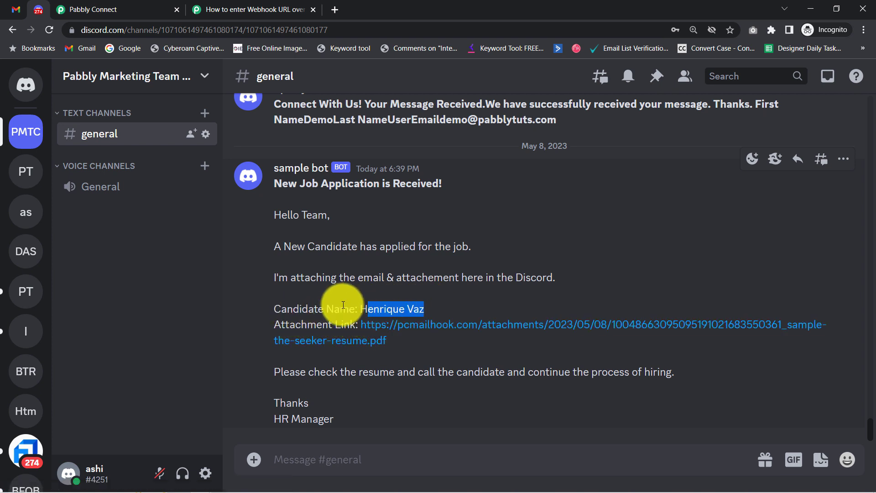
pyautogui.click(365, 317)
pyautogui.click(378, 327)
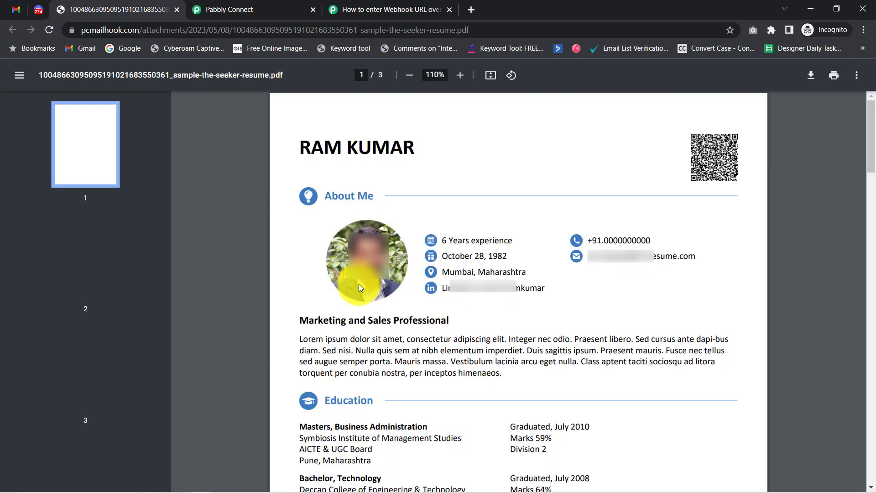
# Step: Close the resume tab, switch to the Gmail window showing the job email, and return to the inbox
pyautogui.click(178, 10)
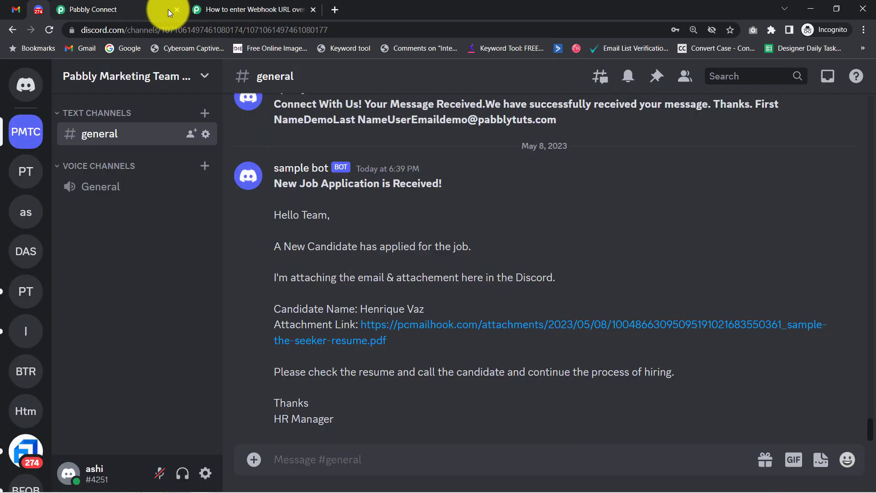
pyautogui.moveTo(202, 484)
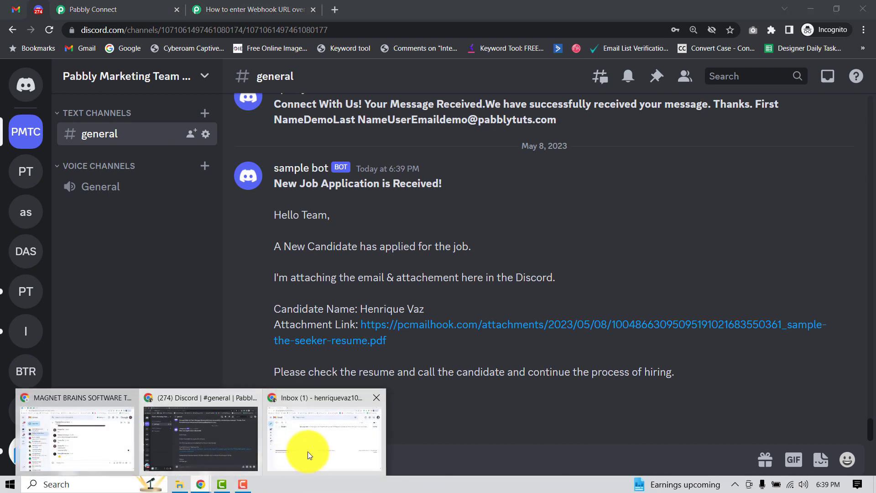
pyautogui.click(307, 451)
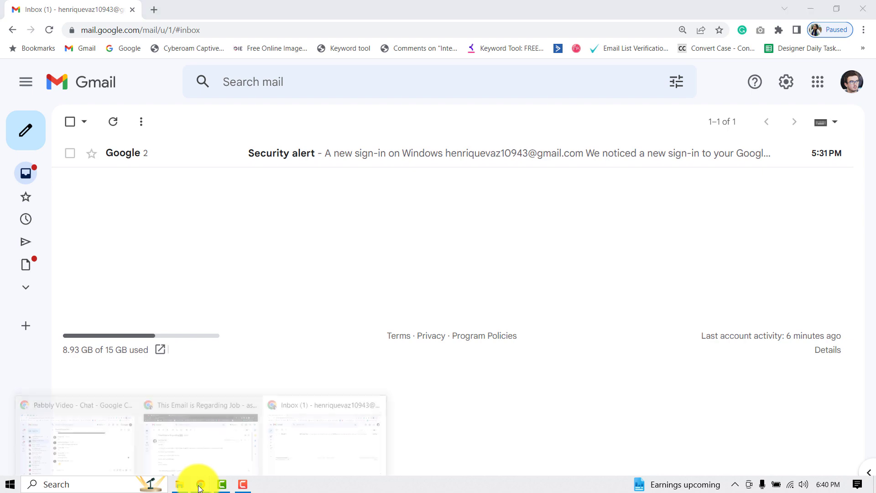
pyautogui.moveTo(195, 484)
pyautogui.click(188, 446)
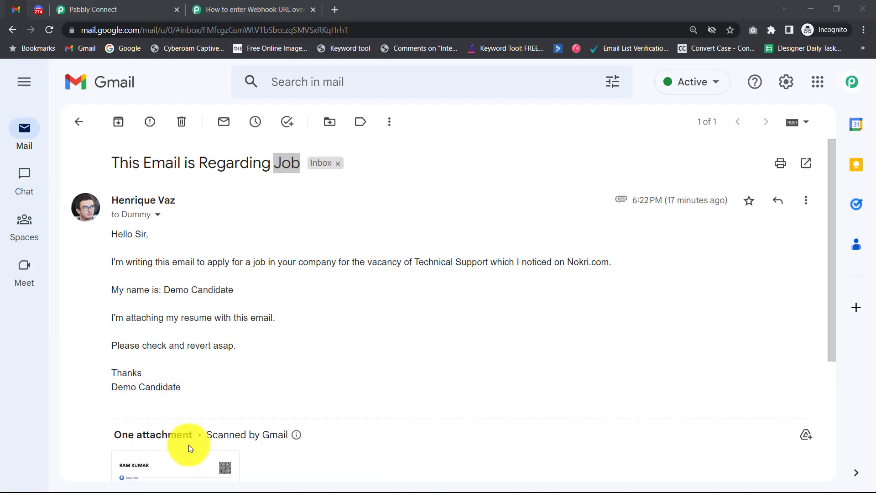
pyautogui.click(88, 129)
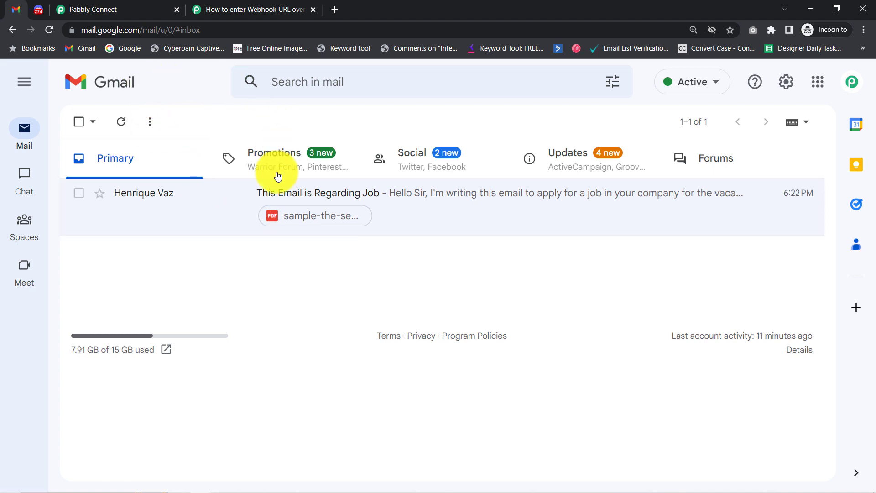
# Step: Collapse the Email Parser trigger, review the filter's OR conditions, then collapse the Discord action step
pyautogui.click(80, 4)
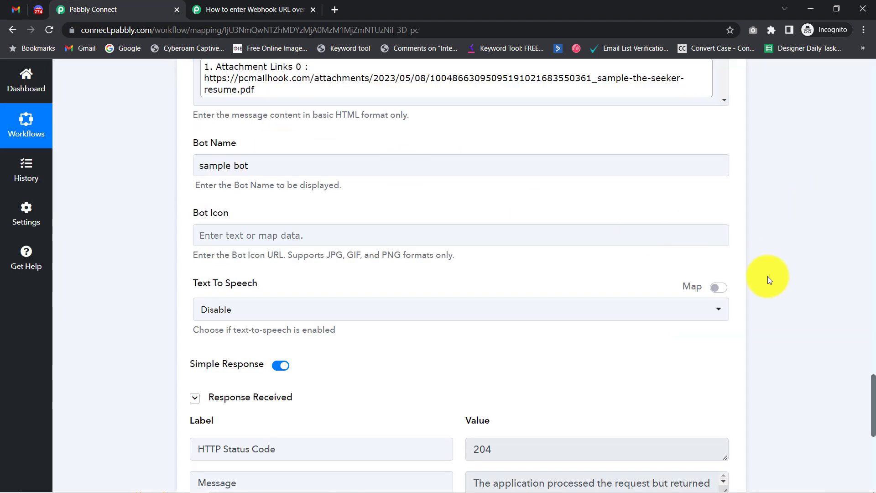
pyautogui.scroll(20, 871, 269)
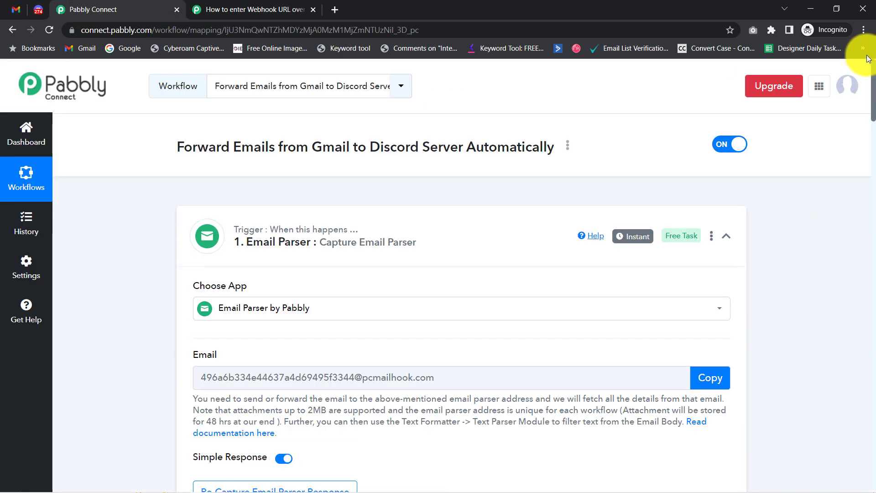
pyautogui.moveTo(631, 237)
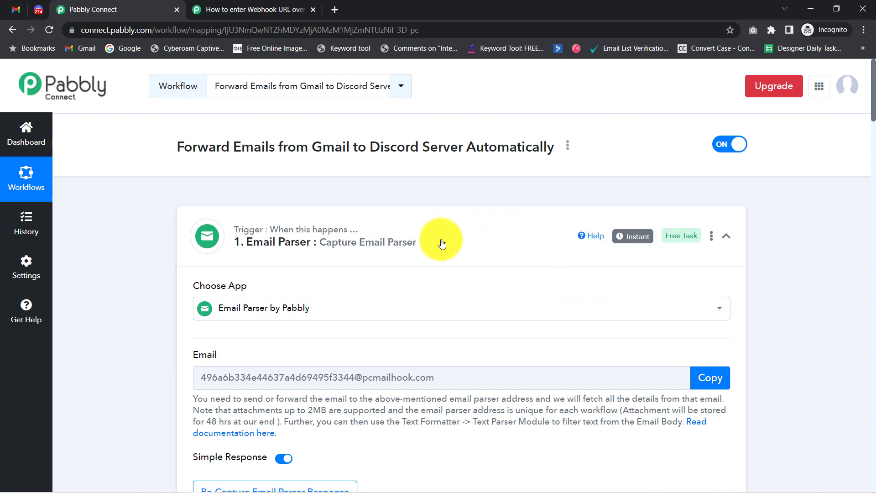
pyautogui.click(380, 234)
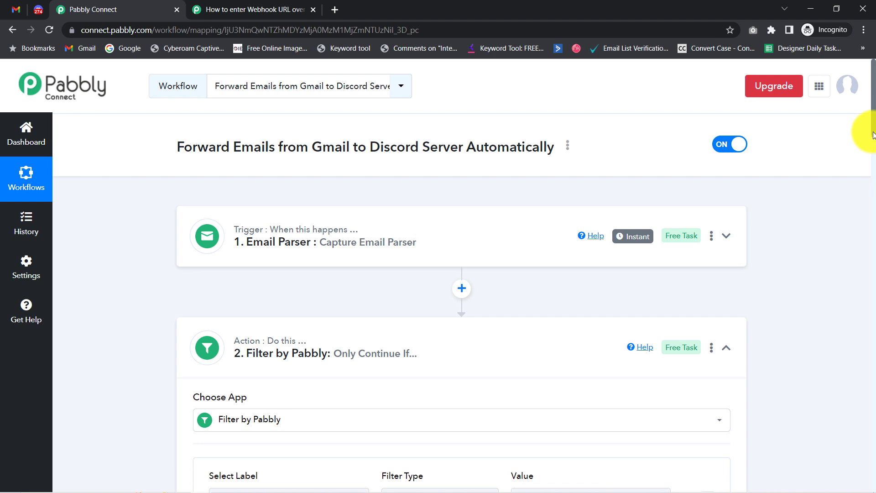
pyautogui.scroll(-4, 873, 137)
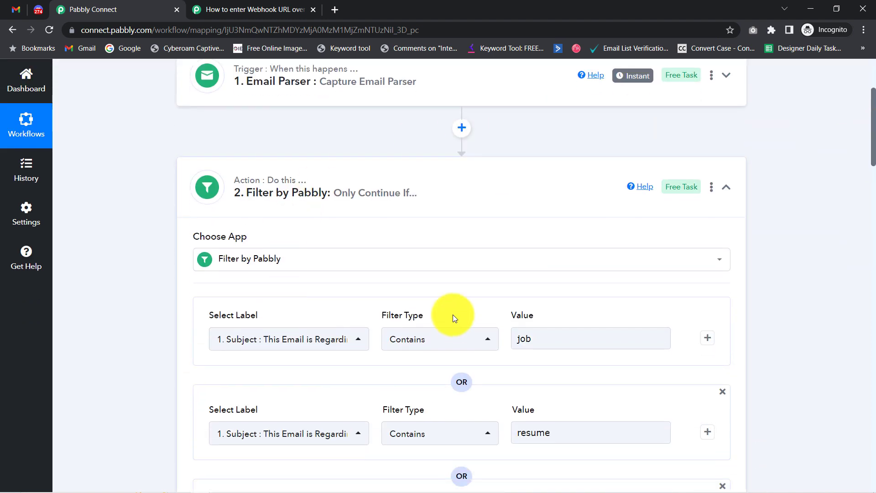
pyautogui.scroll(-5, 871, 151)
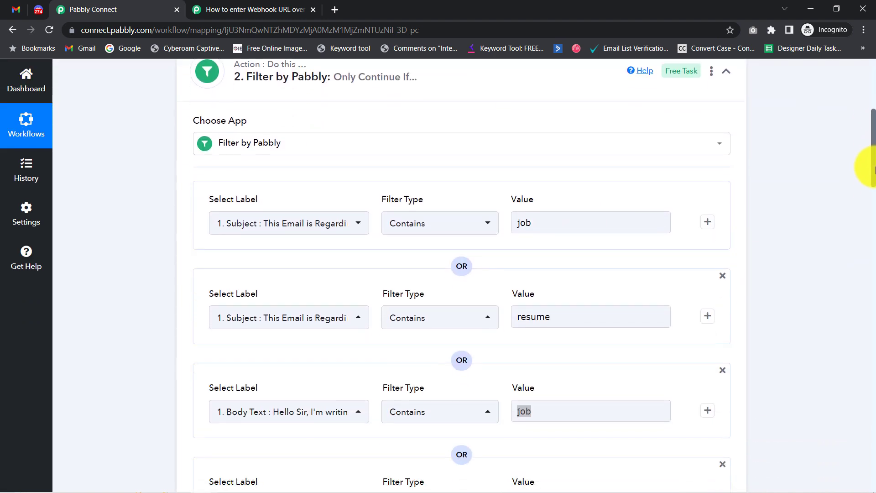
pyautogui.moveTo(872, 176); pyautogui.dragTo(866, 225)
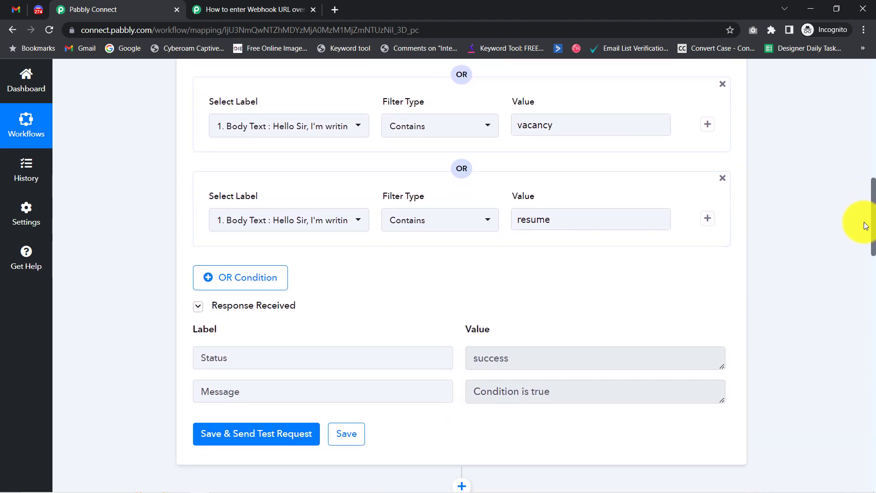
pyautogui.scroll(-2, 862, 228)
pyautogui.moveTo(506, 308); pyautogui.dragTo(593, 307)
pyautogui.moveTo(872, 235); pyautogui.dragTo(870, 262)
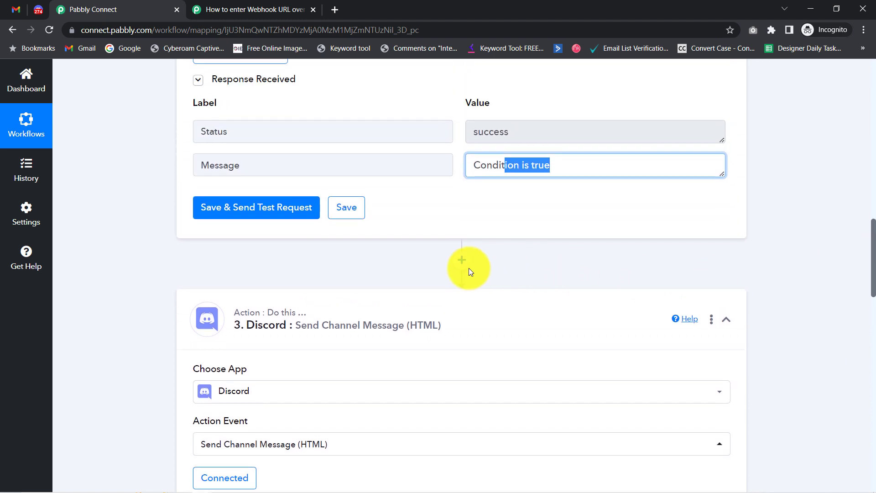
pyautogui.click(329, 307)
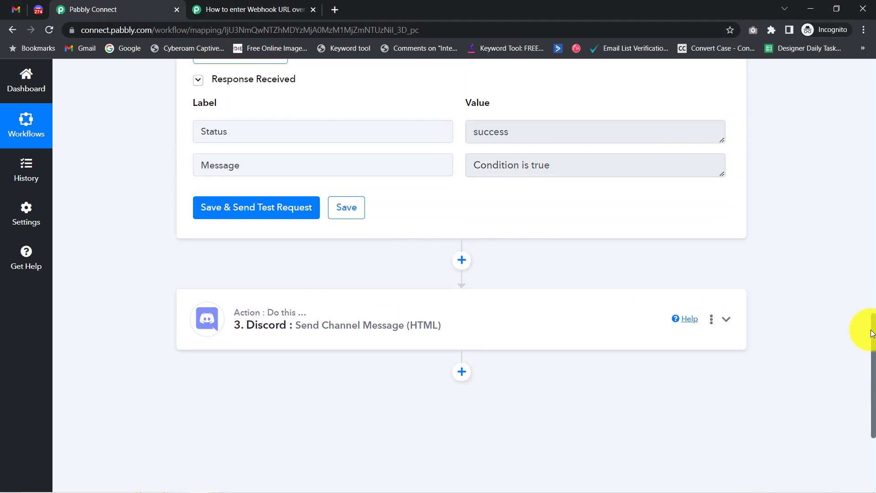
# Step: Collapse the Filter step, then copy the workflow's link from the Share Workflow dialog
pyautogui.moveTo(872, 328); pyautogui.dragTo(854, 64)
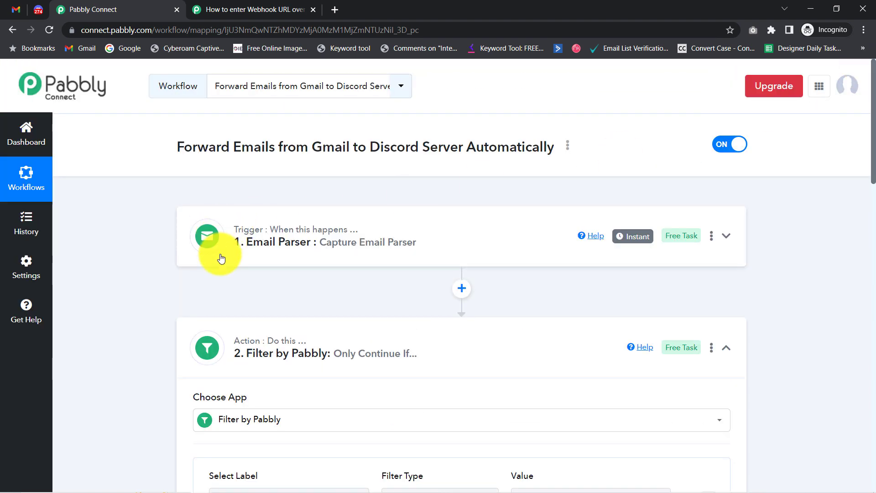
pyautogui.click(245, 361)
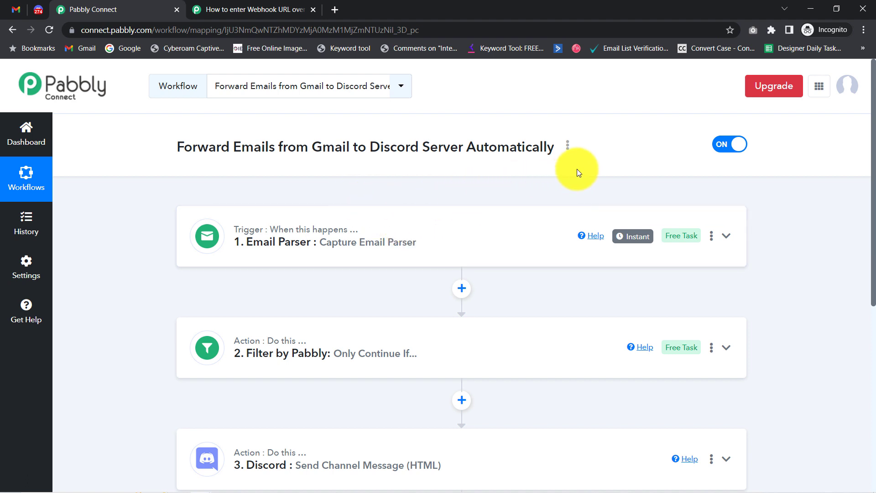
pyautogui.click(568, 146)
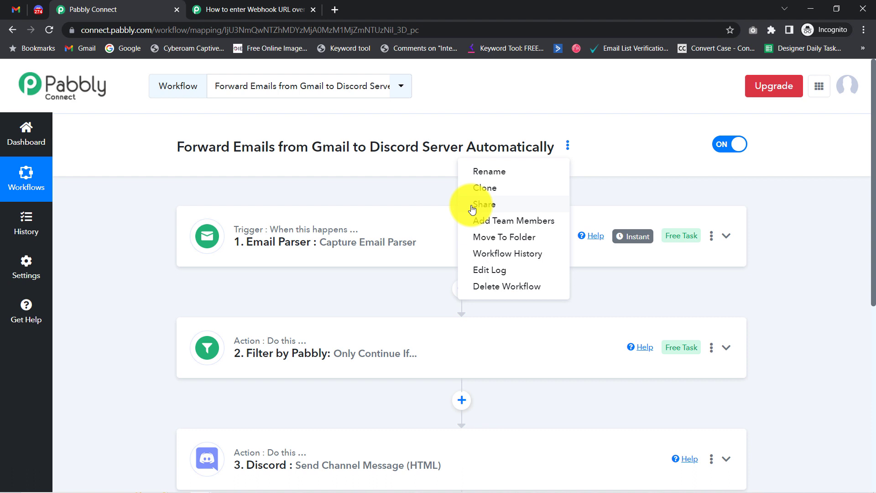
pyautogui.click(472, 209)
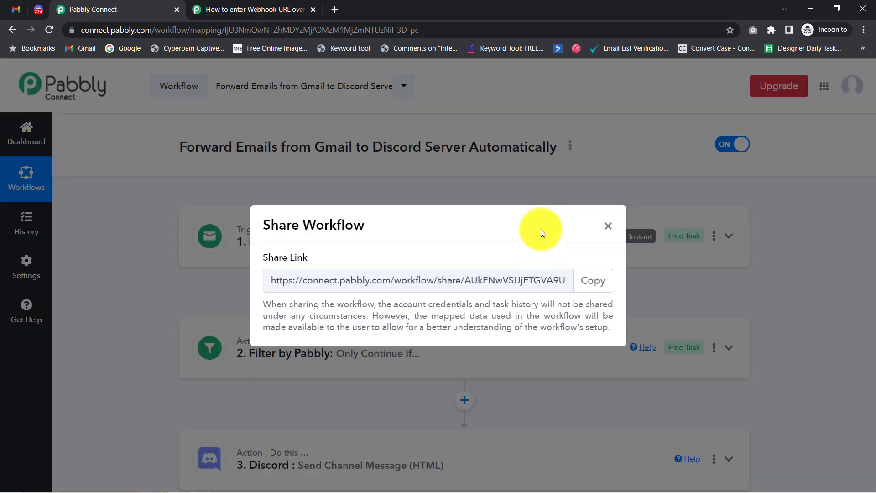
pyautogui.click(588, 282)
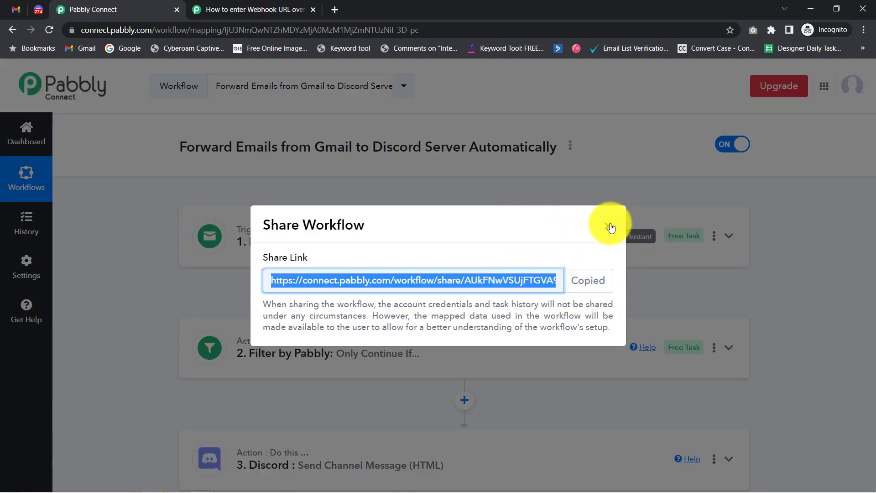
pyautogui.click(608, 226)
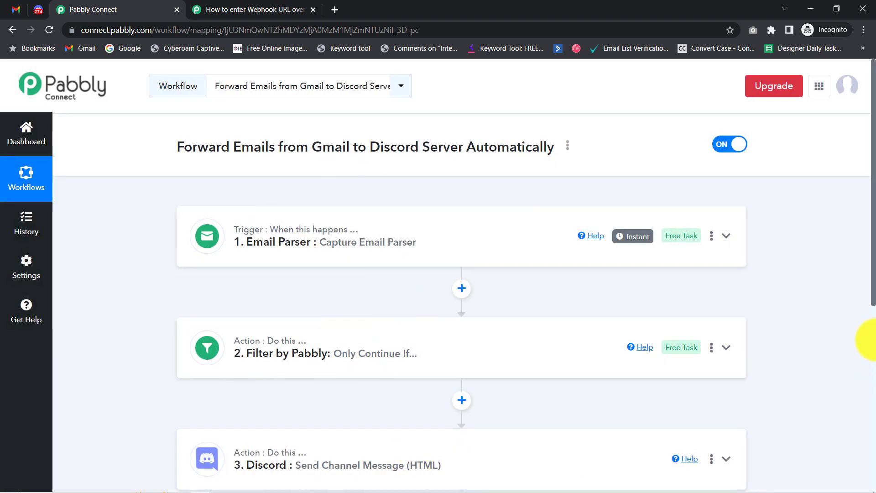
pyautogui.scroll(-2, 866, 311)
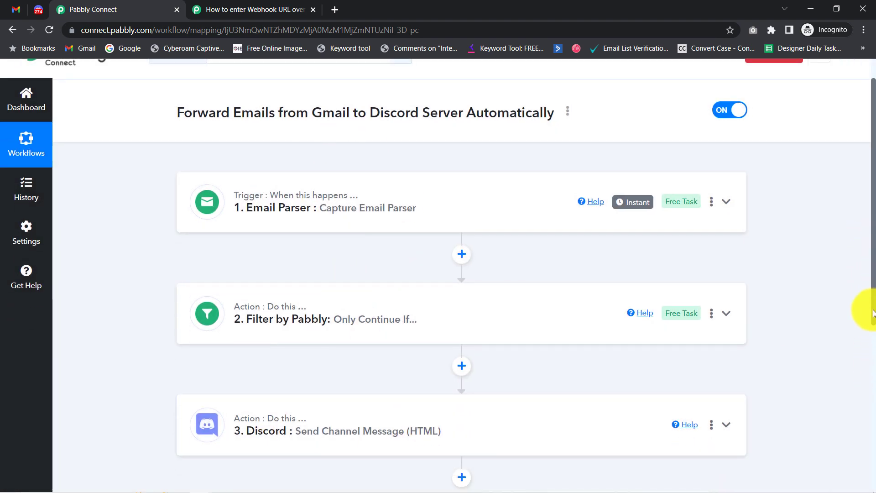
pyautogui.moveTo(872, 309); pyautogui.dragTo(866, 279)
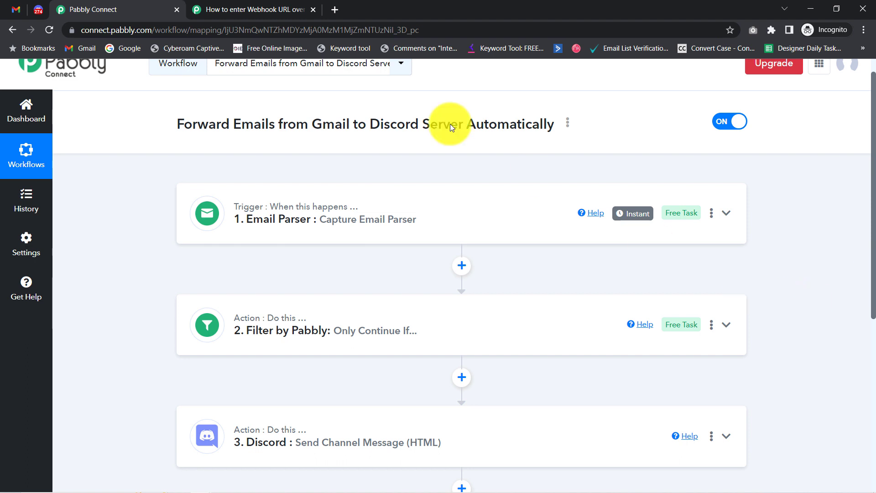